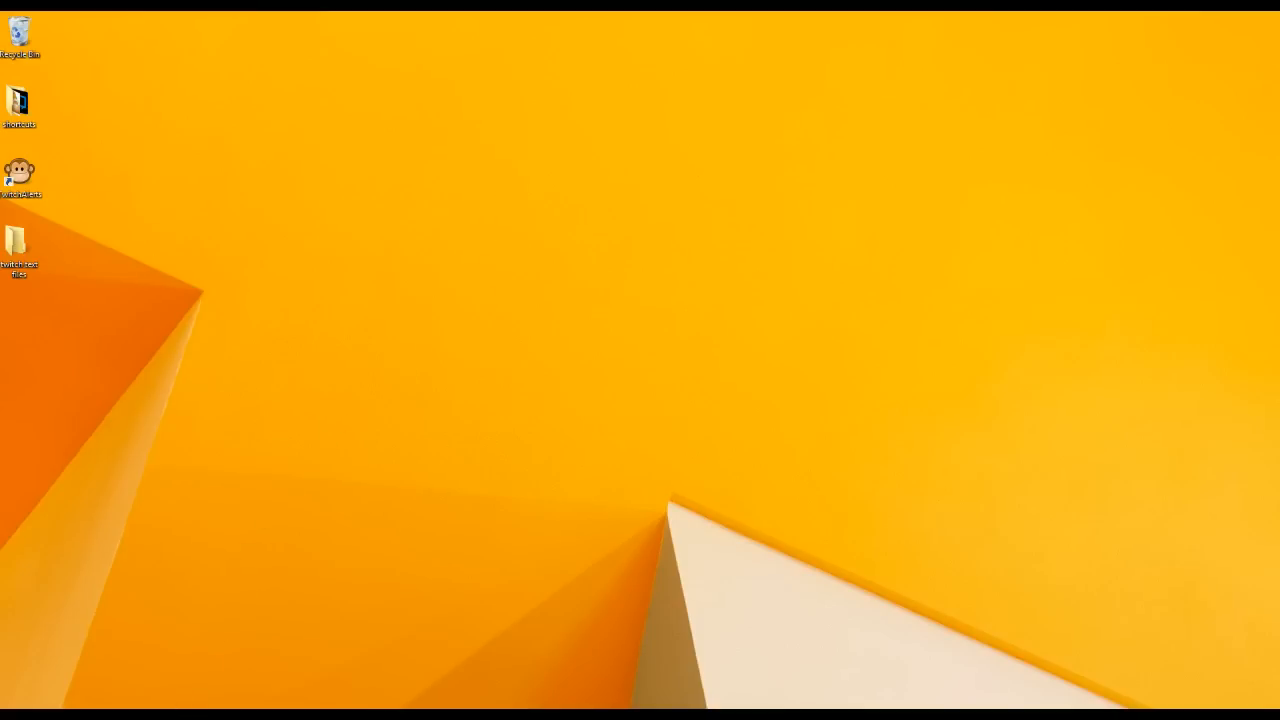
- Open the TwitchAlerts website in the browser and log in to the dashboard by connecting with Twitch
left_click(103, 648)
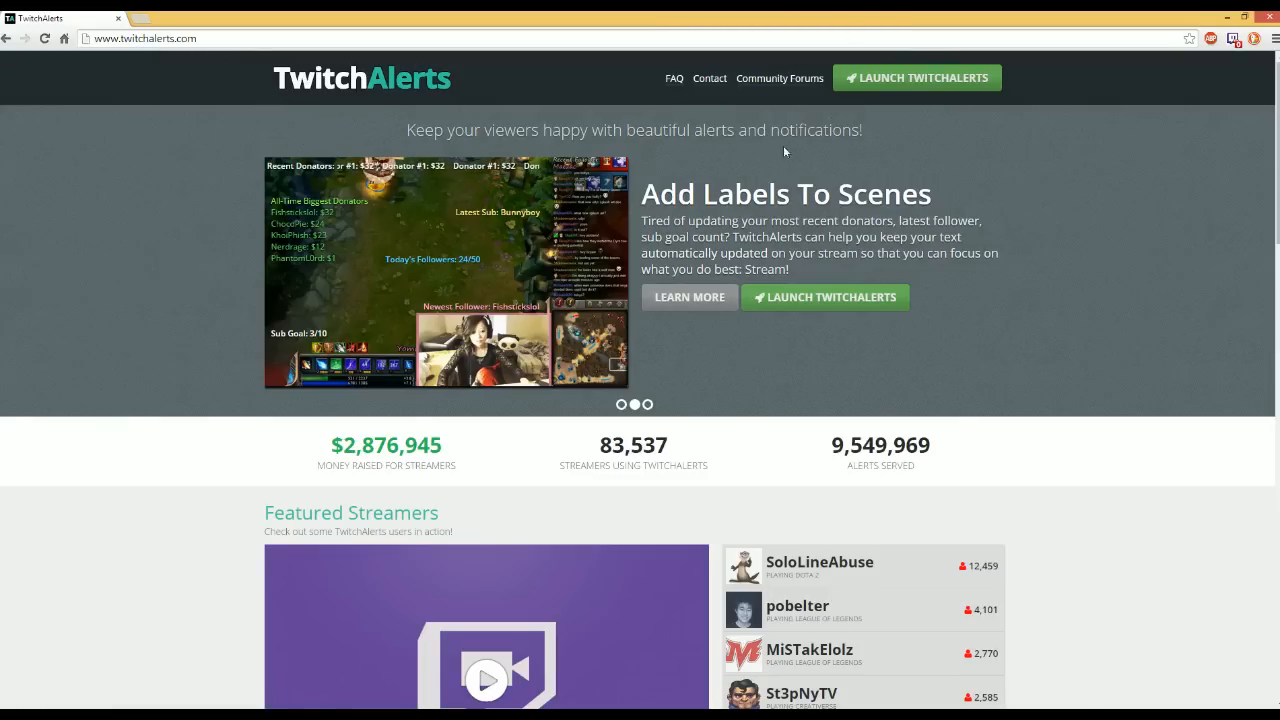
left_click(880, 79)
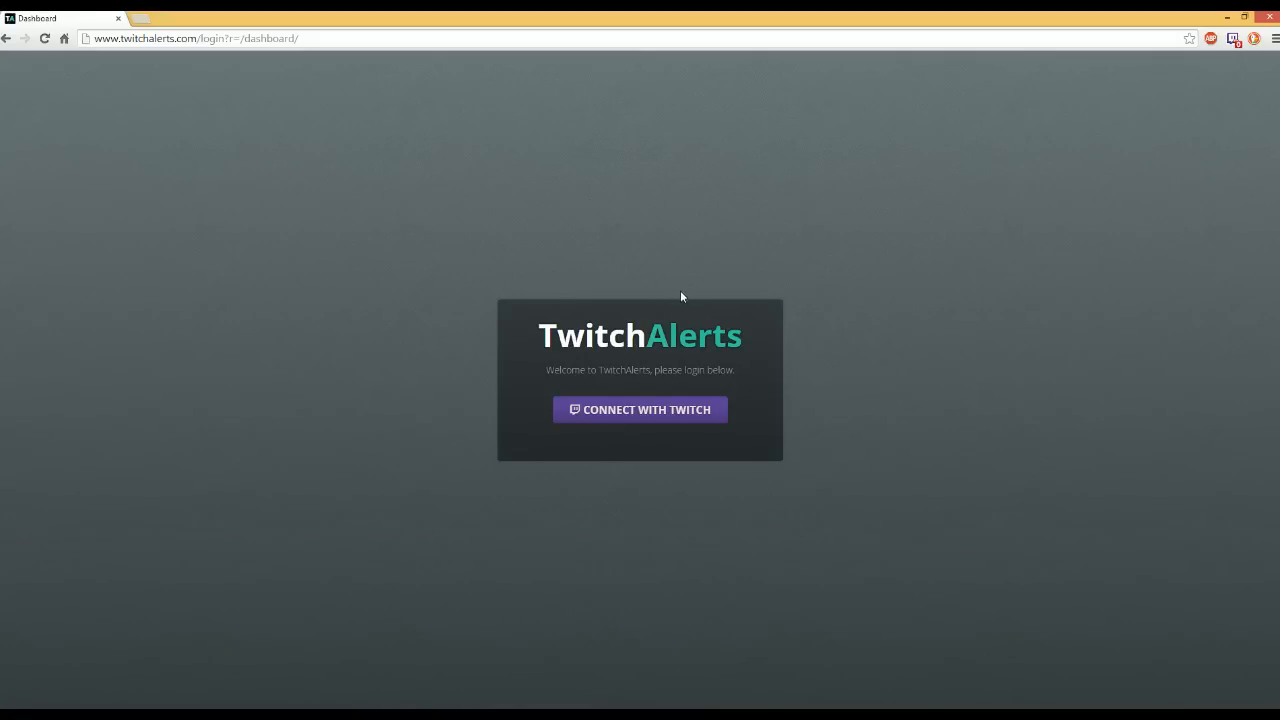
left_click(648, 416)
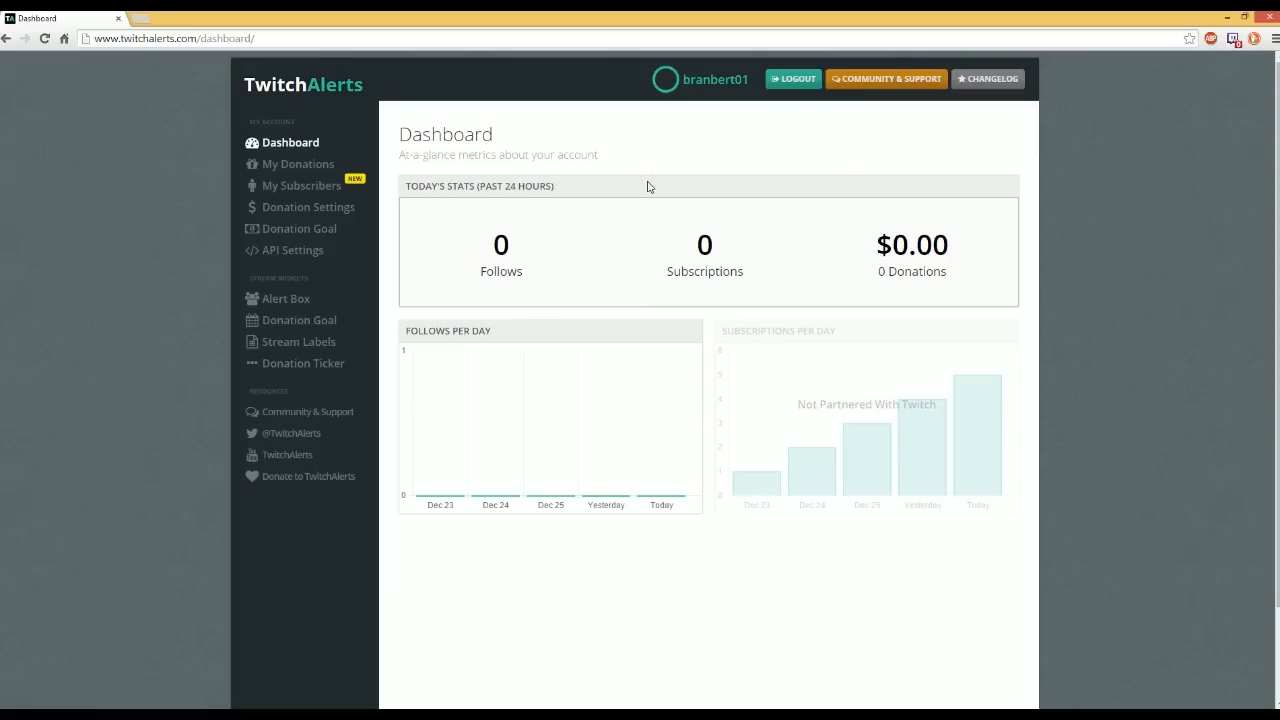
- View My Donations, inspect the public donation page and its PayPal or Stripe notice, and close that page
left_click(296, 164)
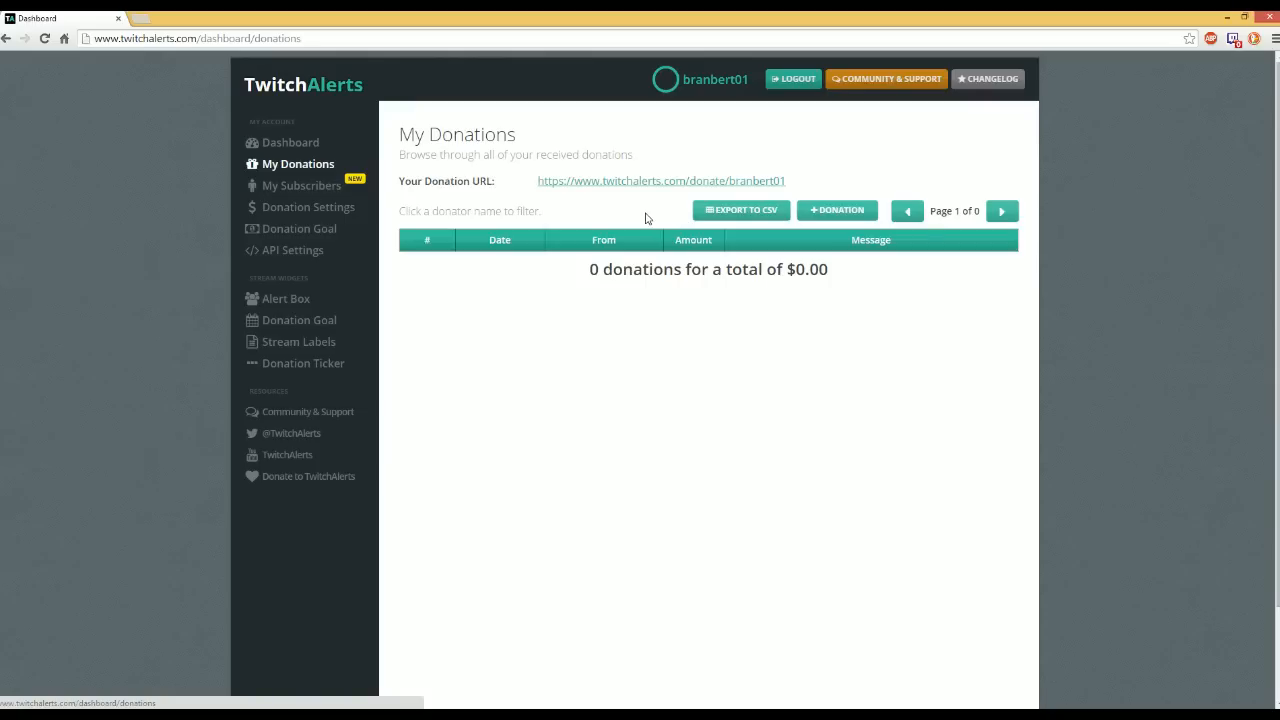
left_click(603, 183)
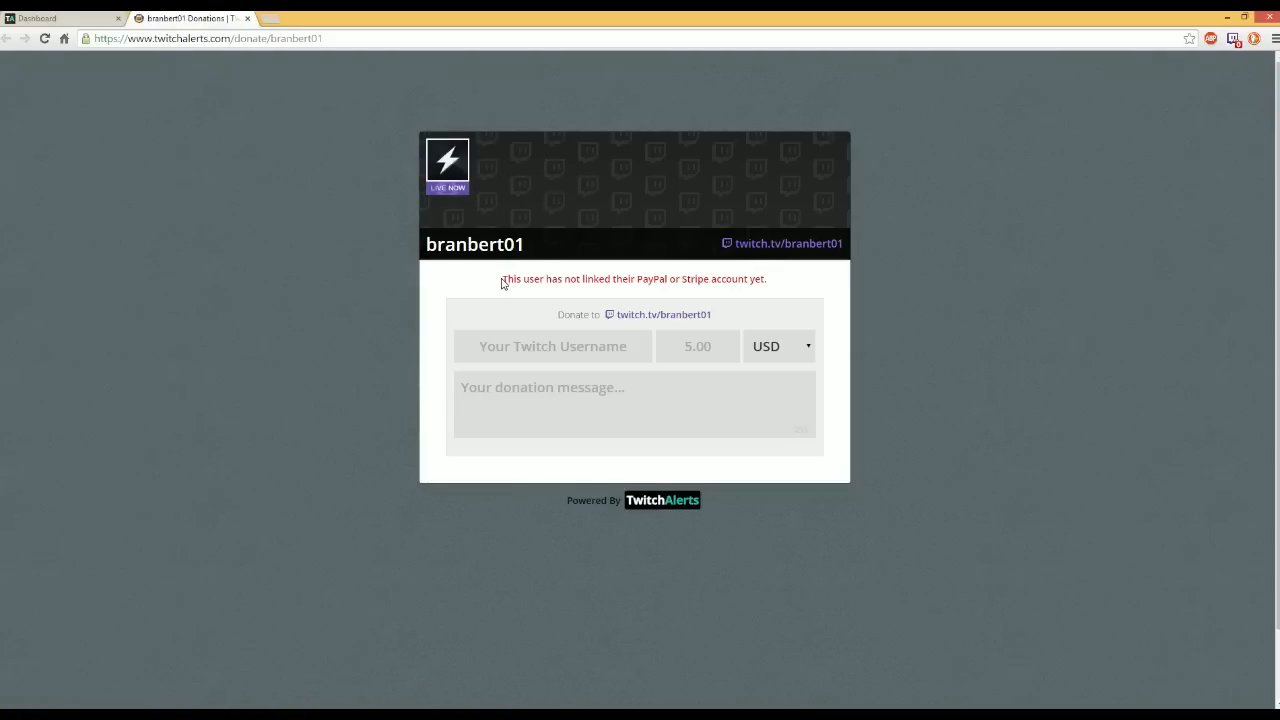
left_click_drag(502, 282, 759, 282)
left_click(682, 279)
left_click(247, 18)
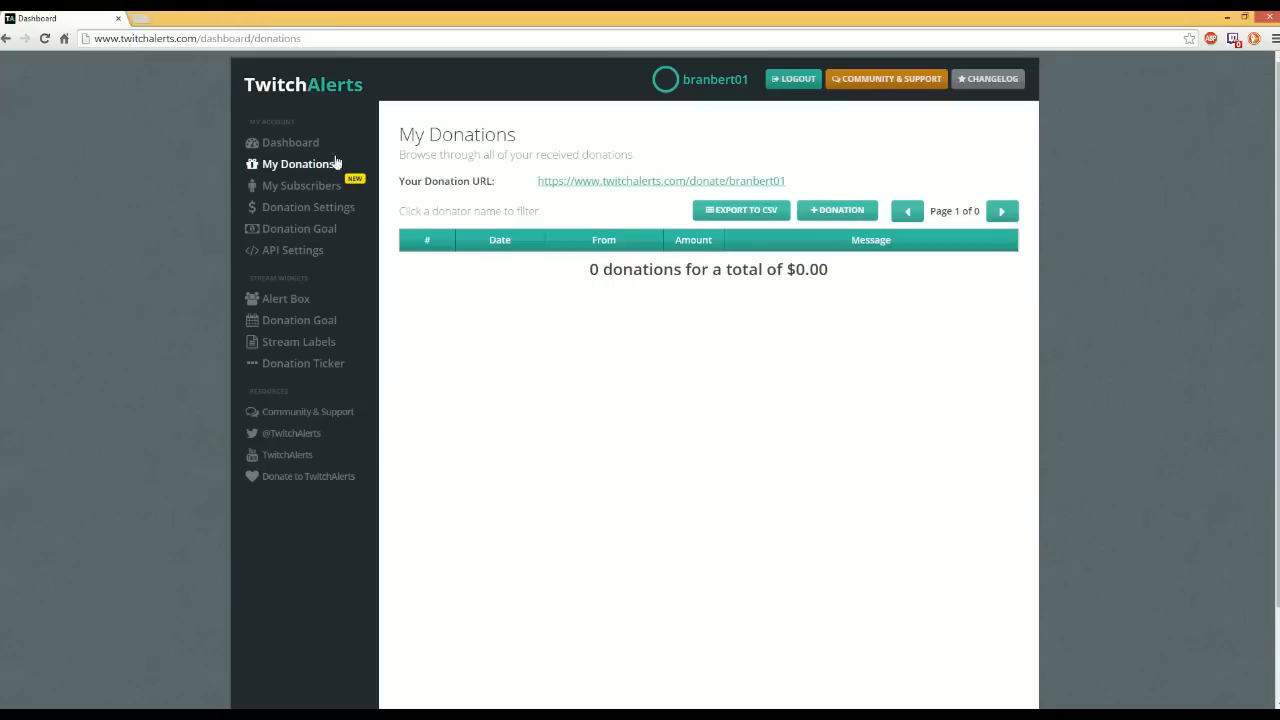
- Review the Donation Settings page's donation methods and options, and point out the Stream Widgets section
left_click(330, 206)
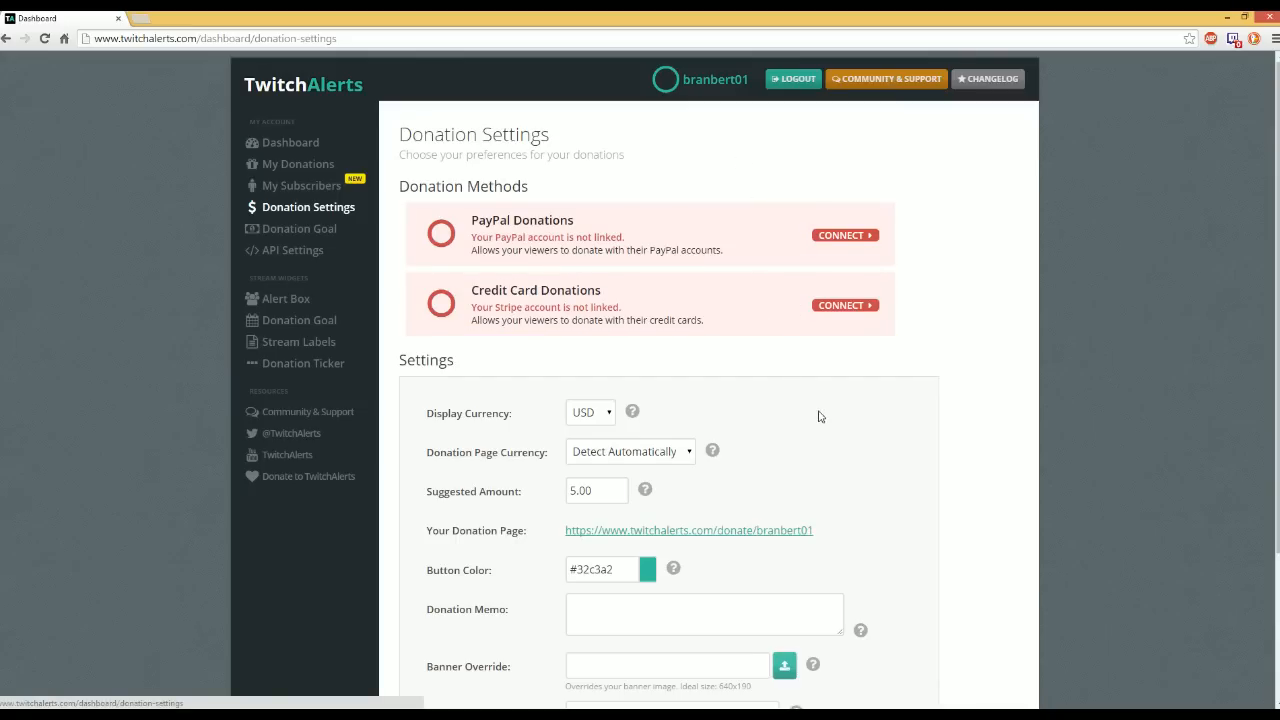
scroll(810, 418, "down", 2)
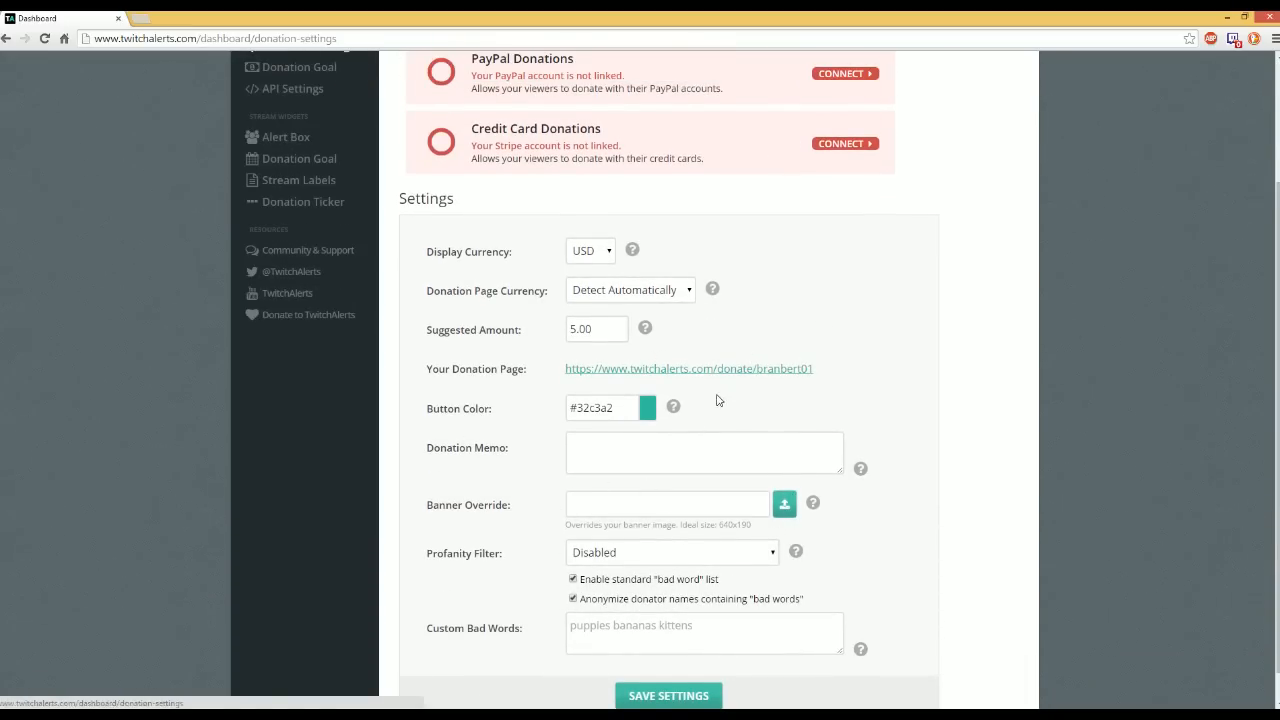
scroll(722, 414, "up", 2)
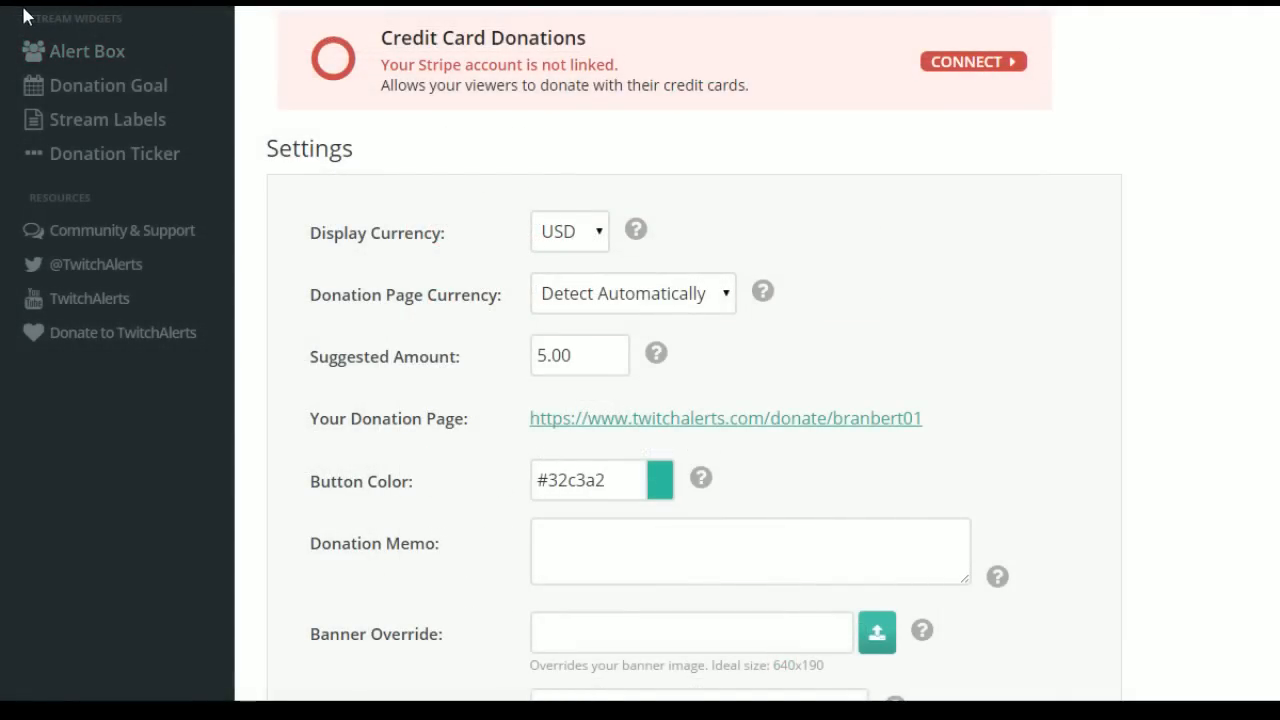
left_click_drag(26, 18, 130, 18)
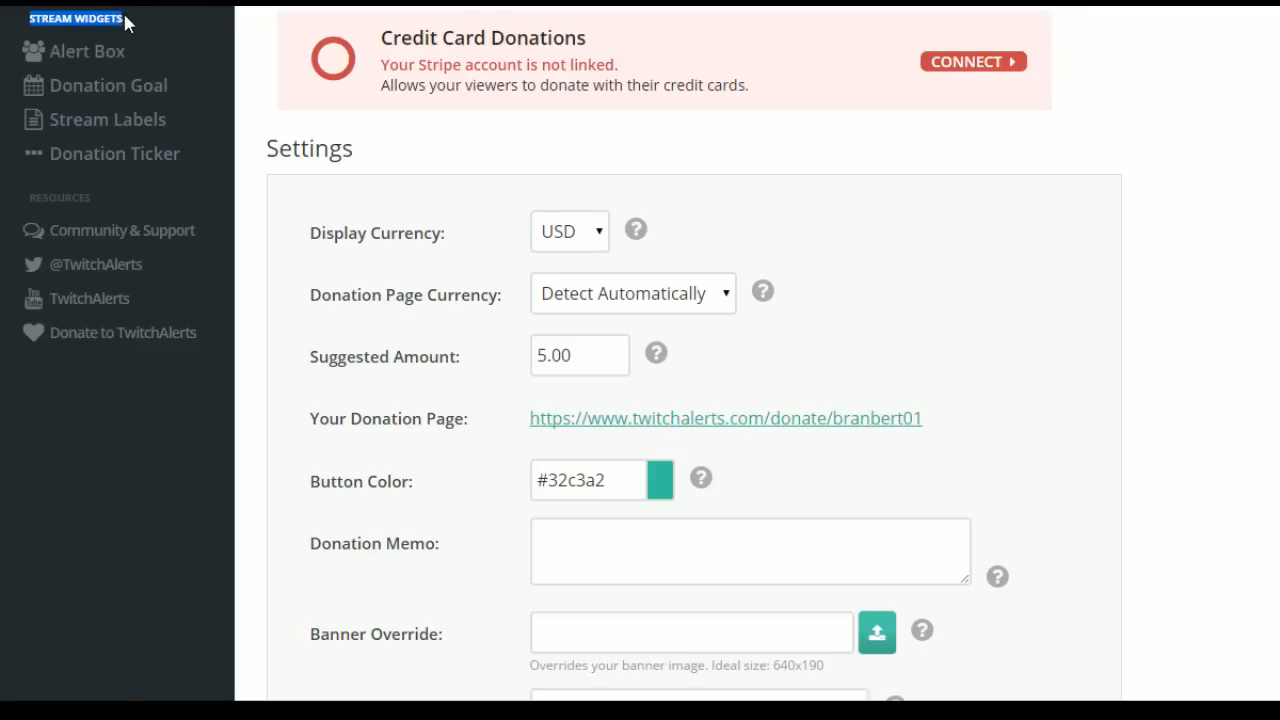
left_click(145, 14)
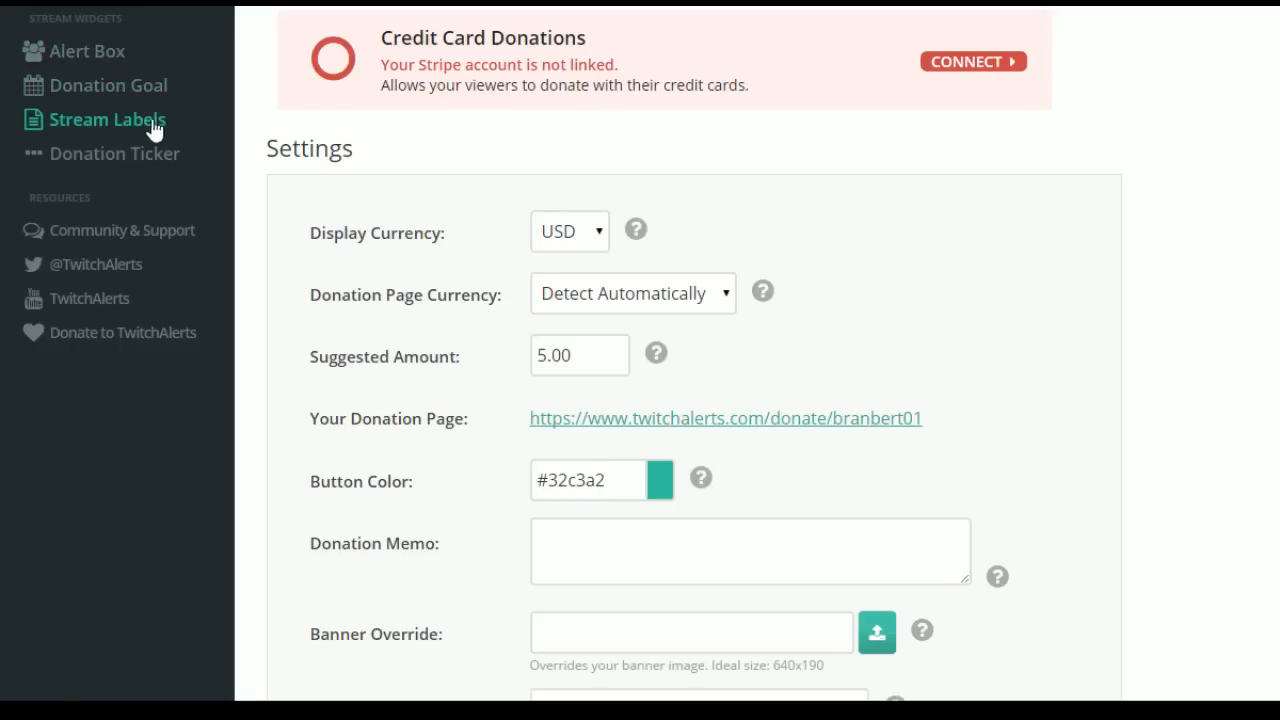
- Review the Alert Box widget's general settings and the message template of its follow alerts
left_click(87, 55)
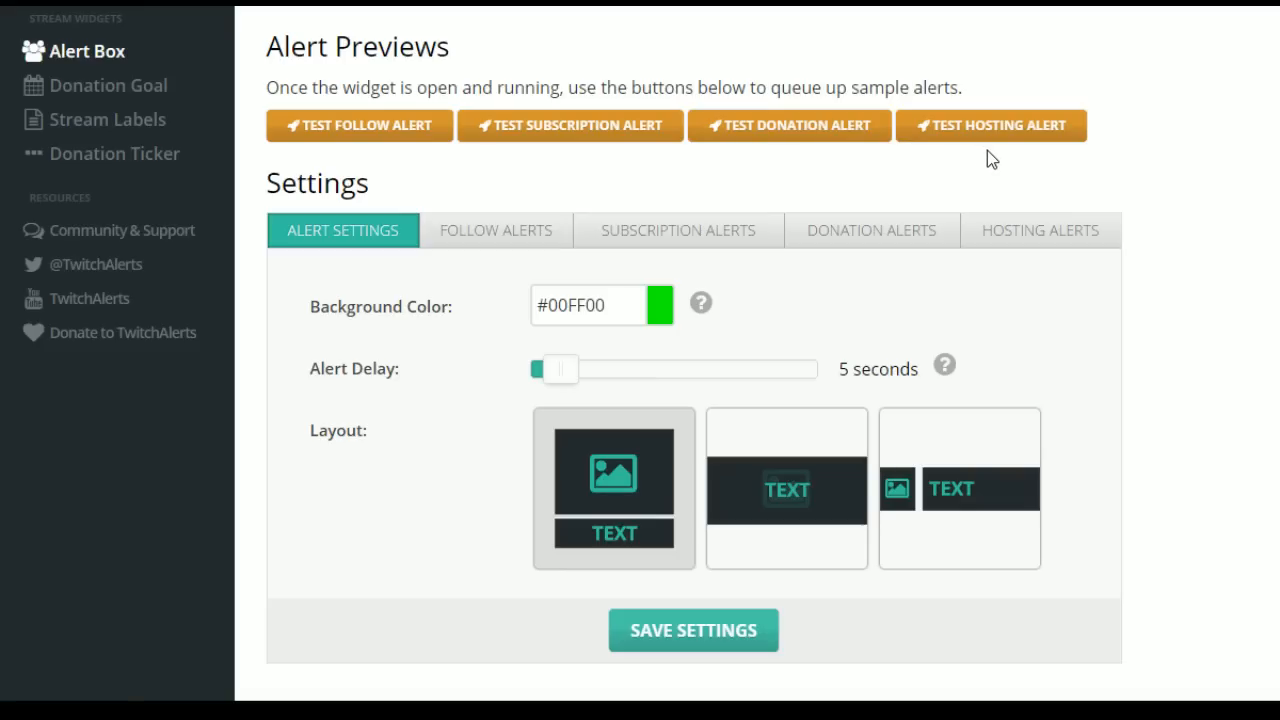
scroll(592, 185, "down", 2)
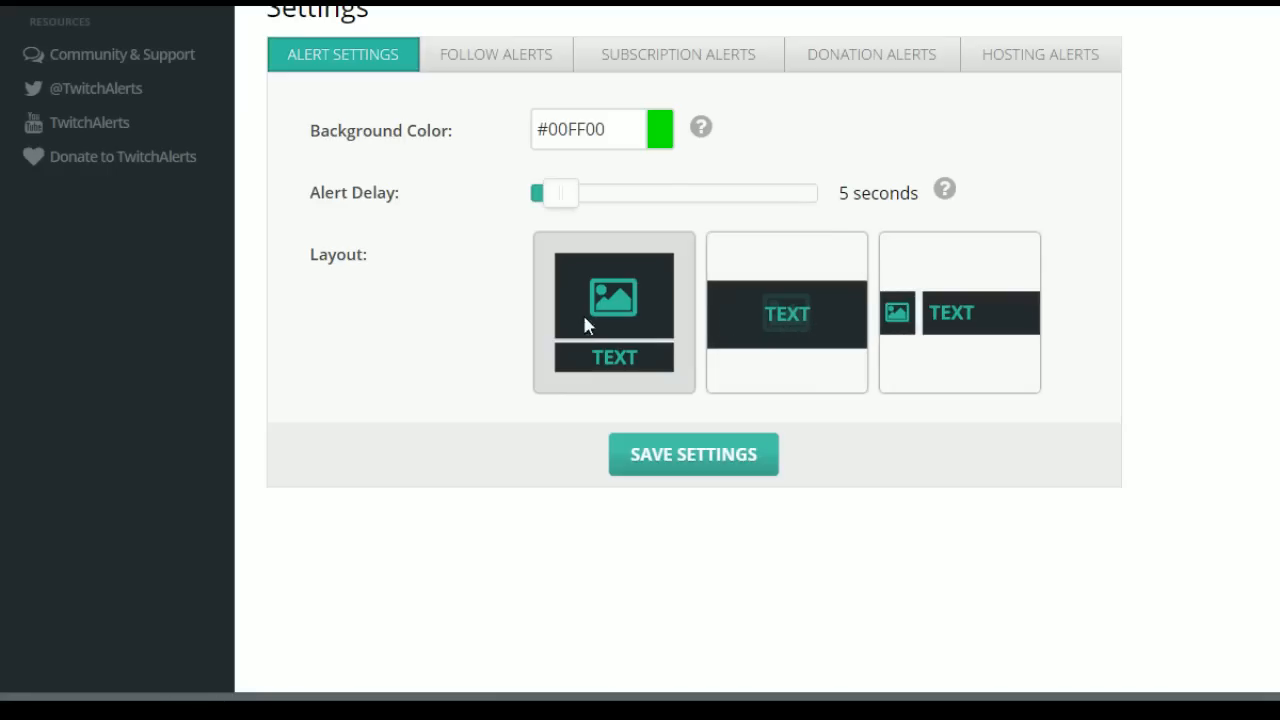
left_click(465, 60)
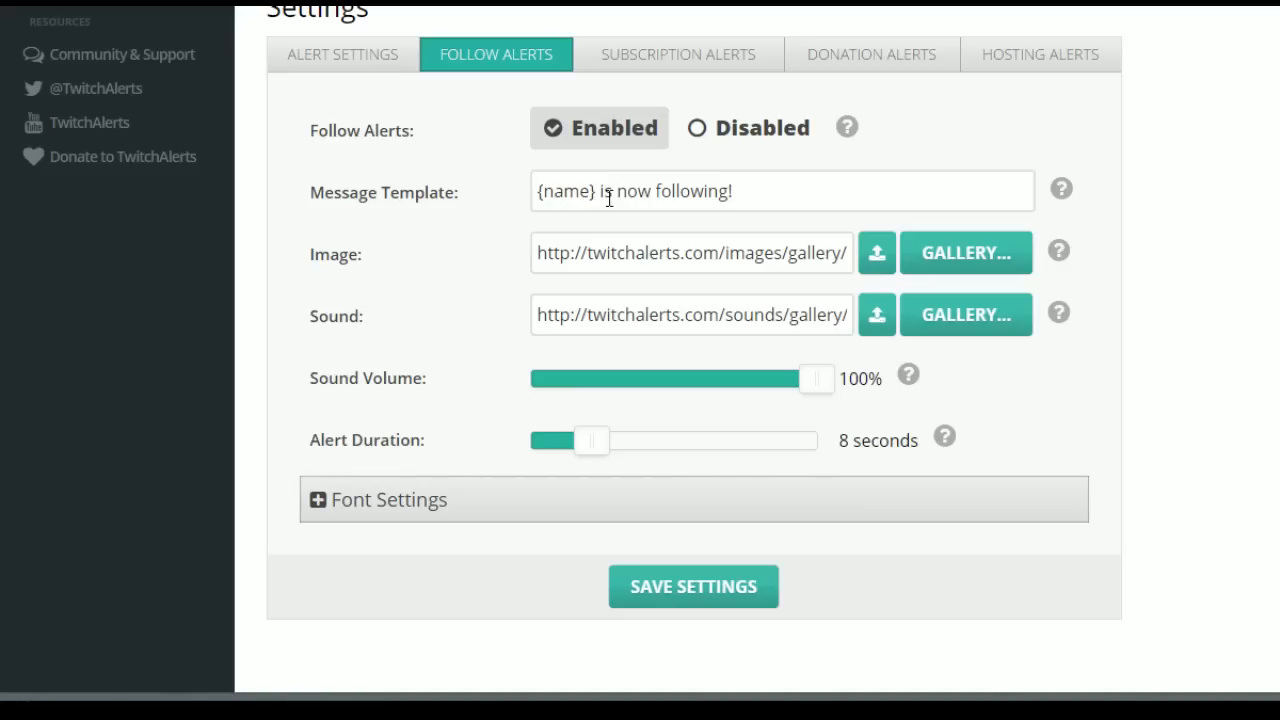
left_click_drag(600, 191, 752, 198)
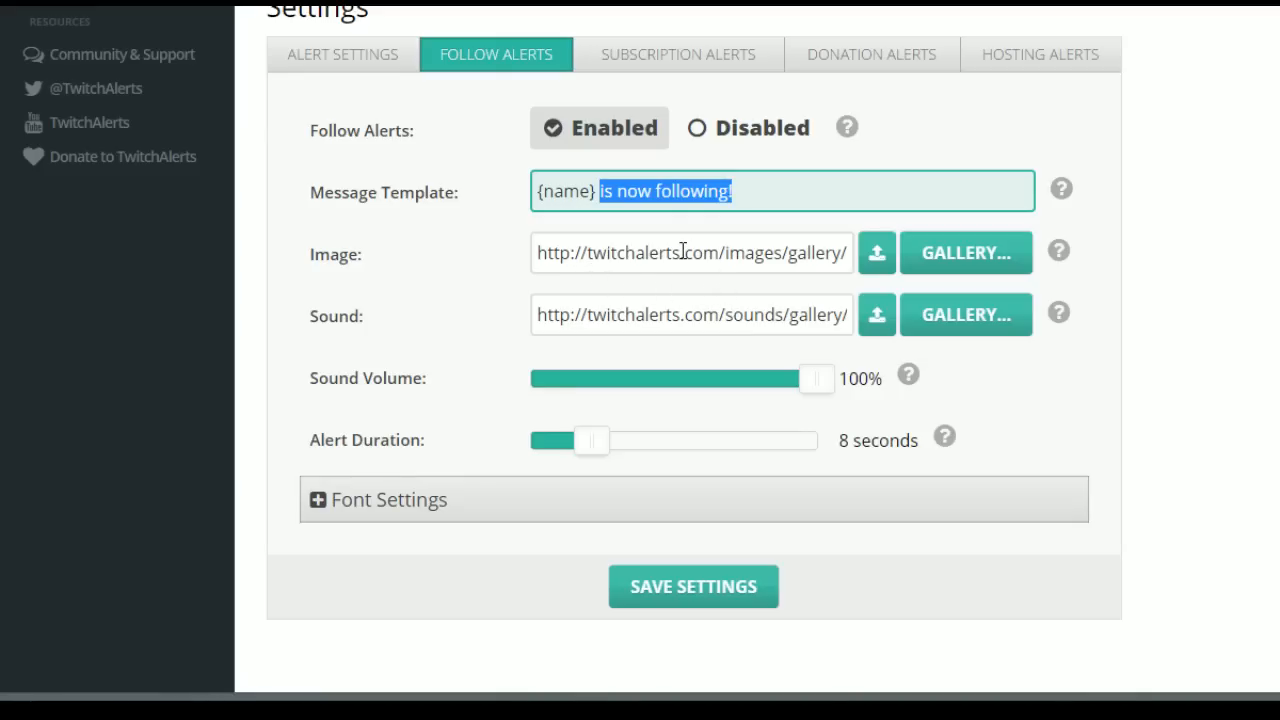
- Browse the image gallery for the follow alert and leave it without choosing an image
left_click(1002, 252)
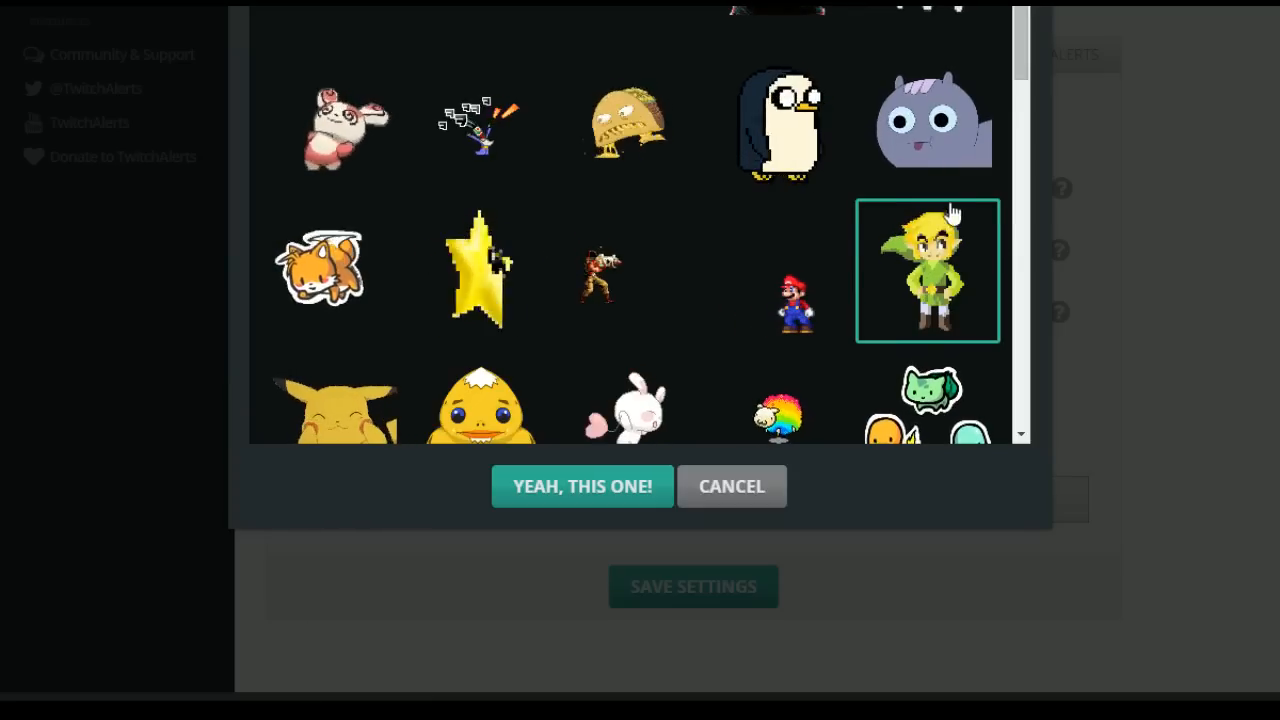
scroll(729, 200, "down", 5)
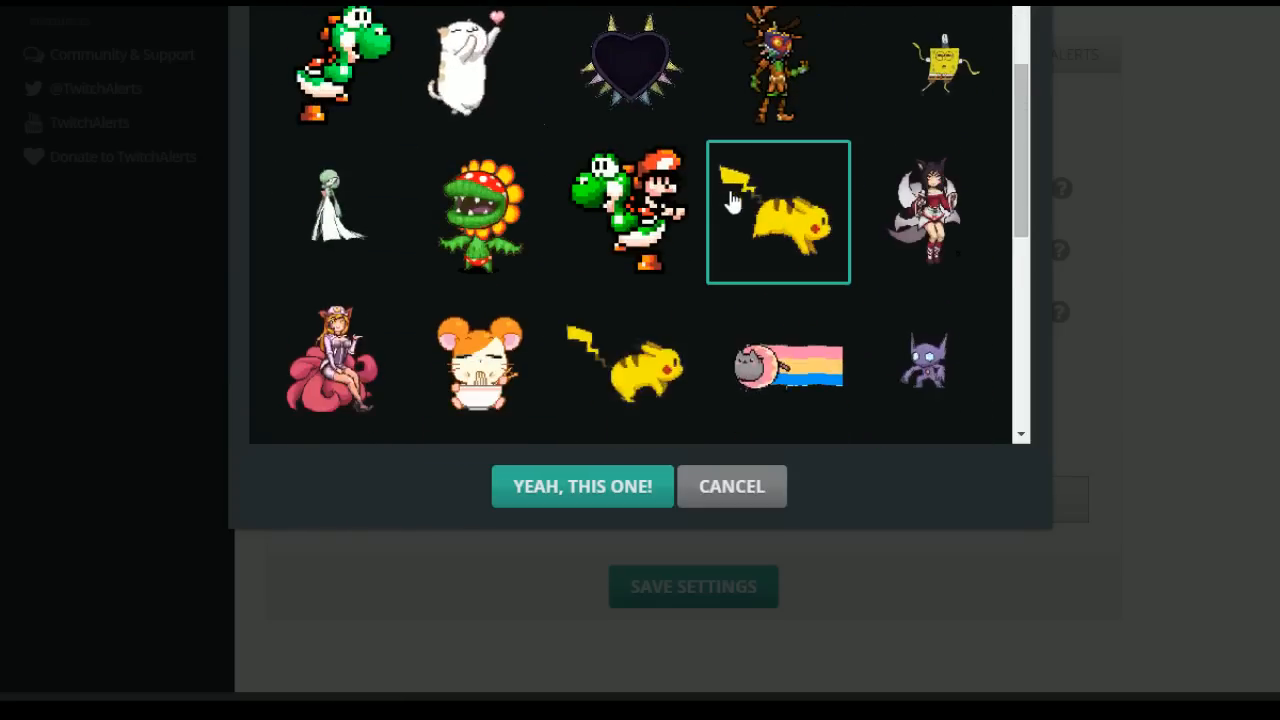
scroll(730, 198, "down", 2)
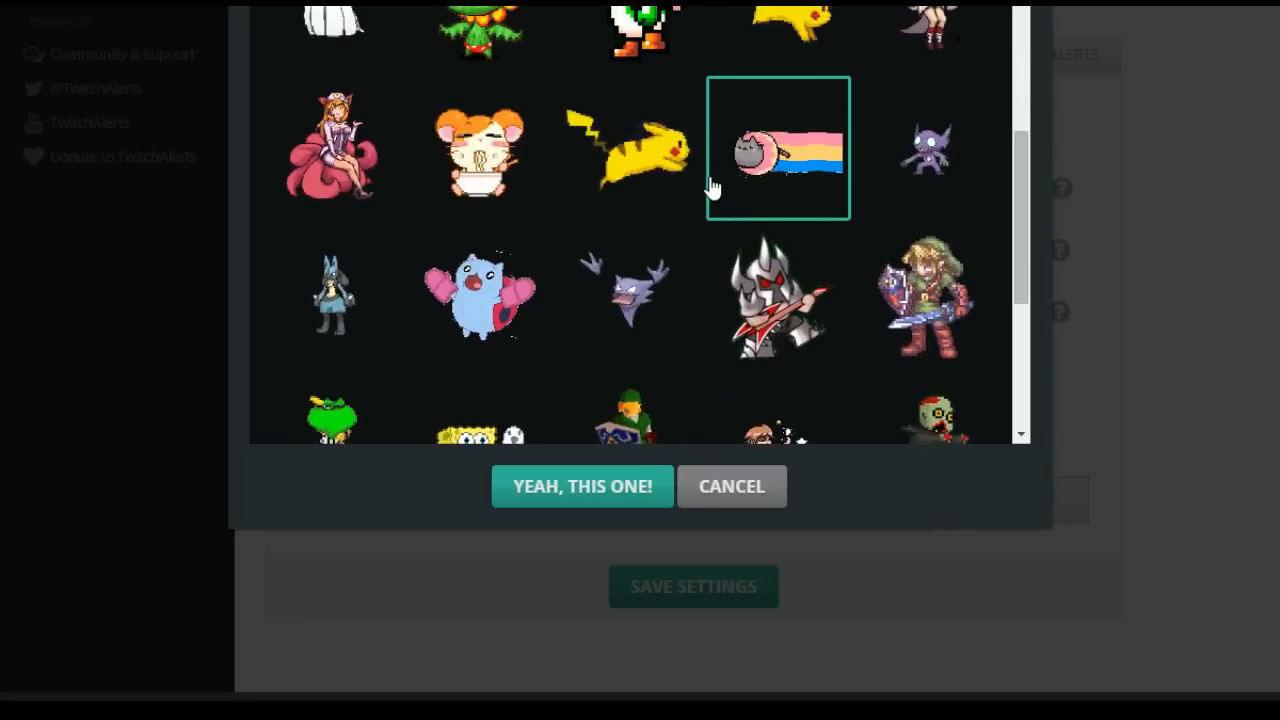
scroll(810, 240, "down", 2)
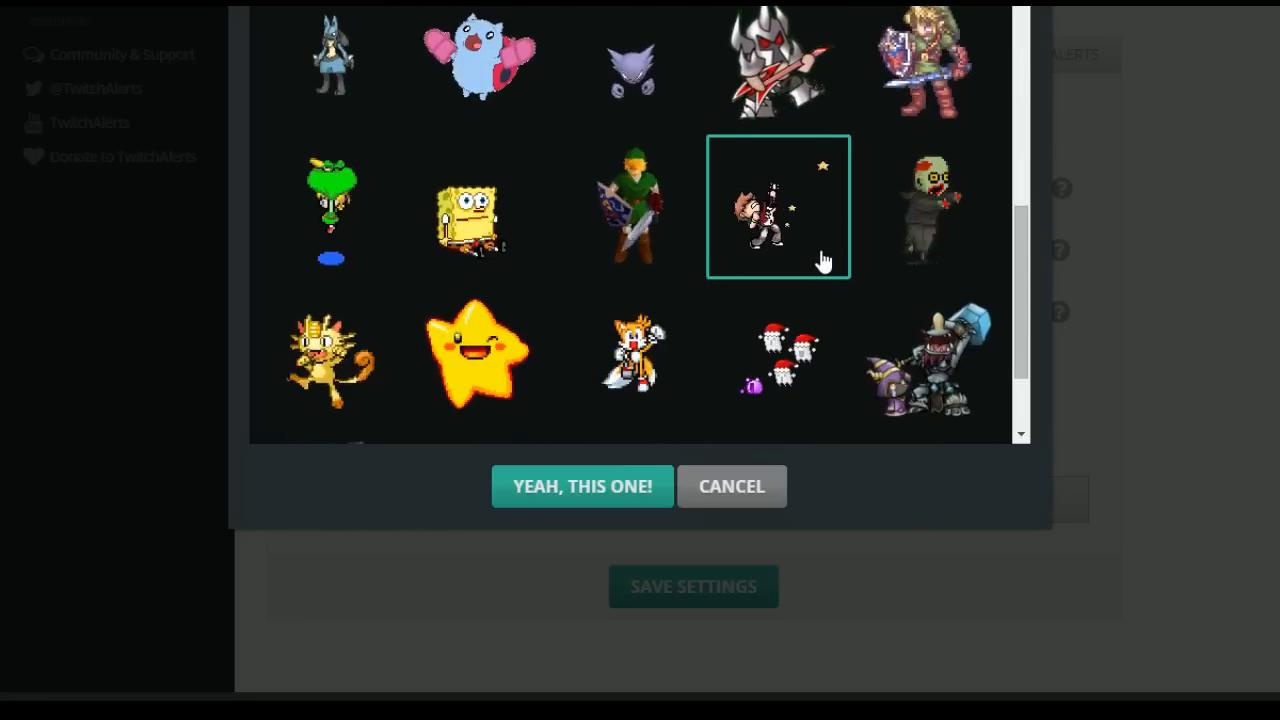
left_click(766, 486)
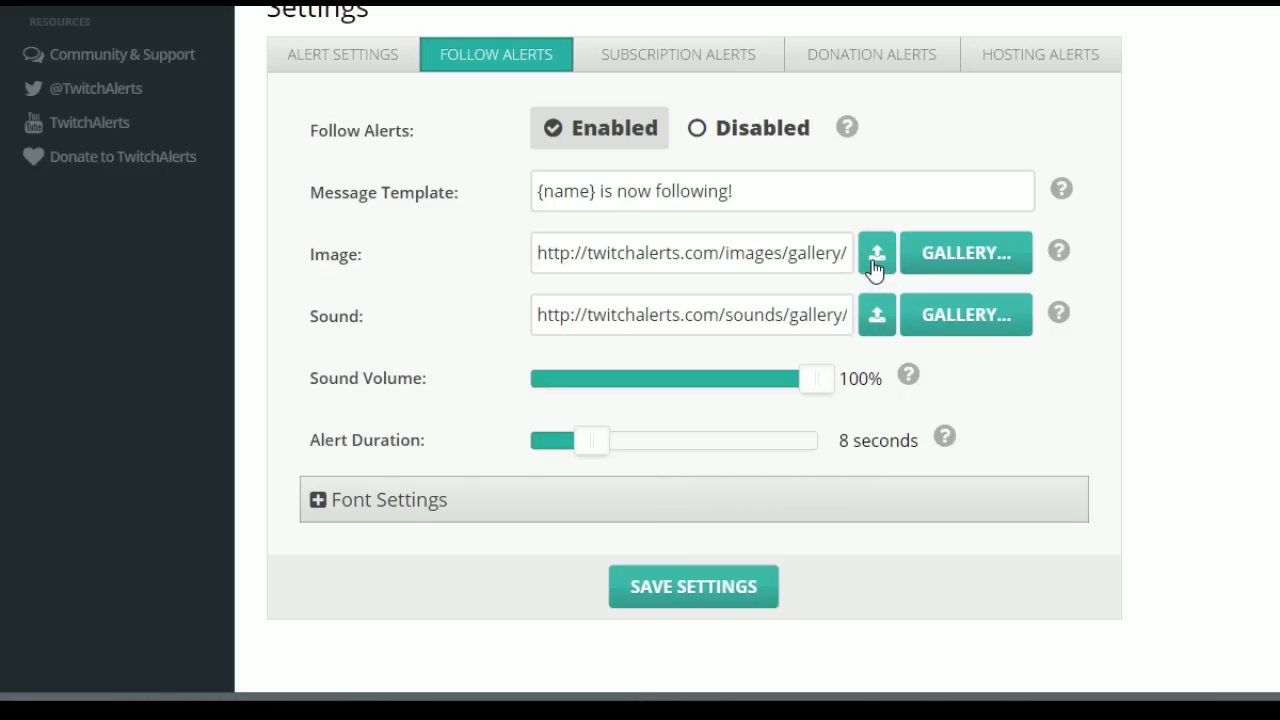
- Inspect the end of the follow alert's sound address to read its file name
left_click(803, 323)
key("Right")
key("Right")
key("Right")
key("Right")
key("Right")
key("Right")
key("Right")
key("Right")
key("Right")
key("Right")
key("Right")
key("Right")
key("Right")
key("Right")
key("Right")
key("Right")
key("Right")
key("Right")
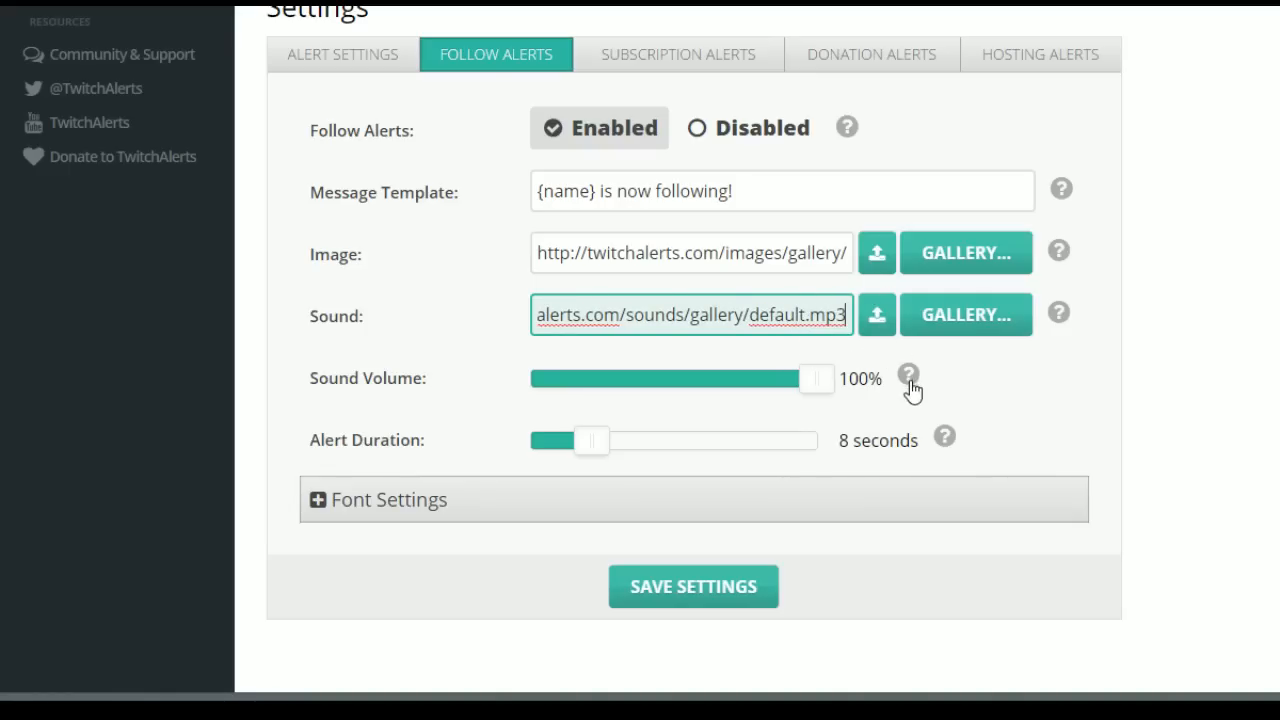
- Browse the sound gallery for the follow alert and leave it without choosing a sound
left_click(926, 322)
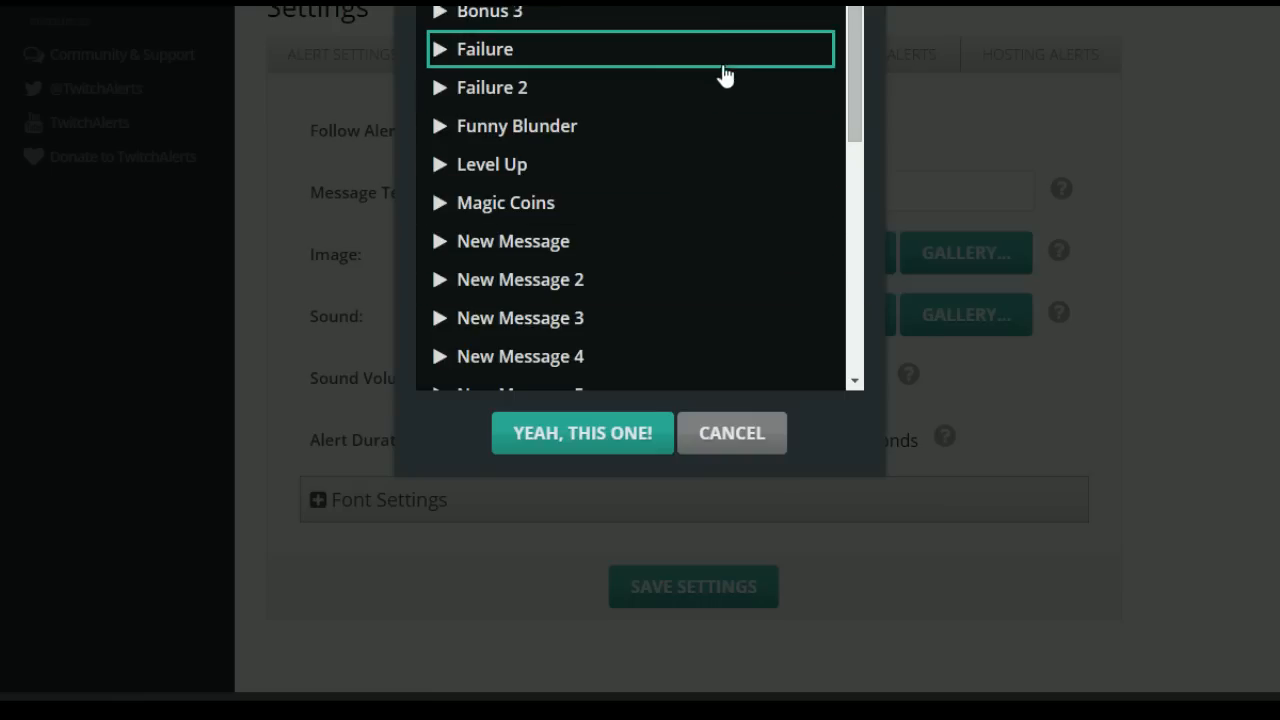
scroll(712, 120, "down", 5)
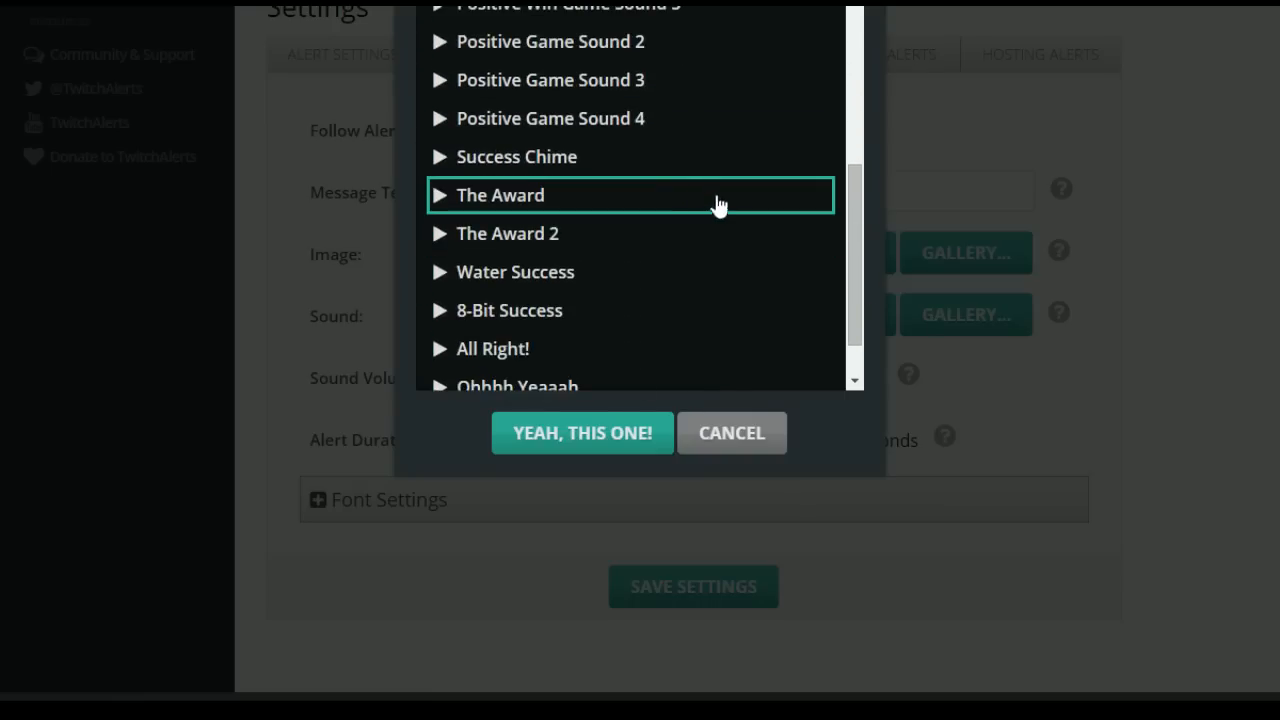
left_click(733, 448)
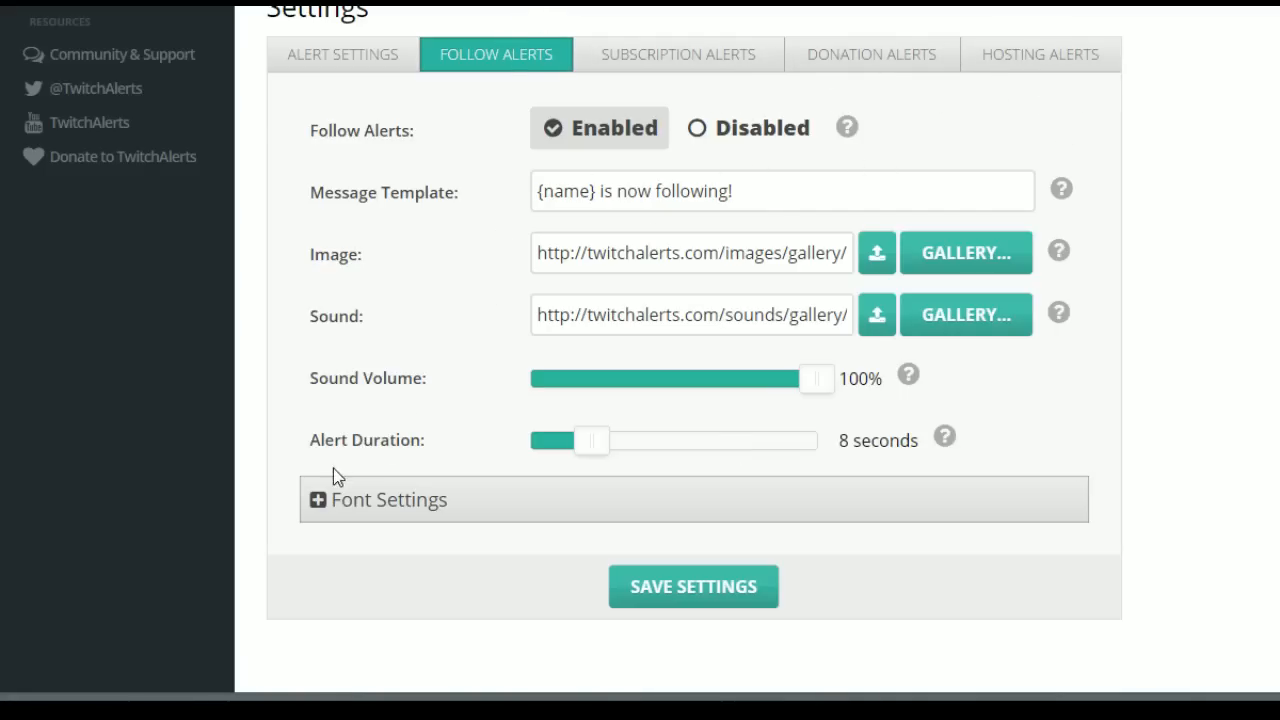
- Review the follow alert's font settings and the Subscription Alerts settings
left_click(318, 500)
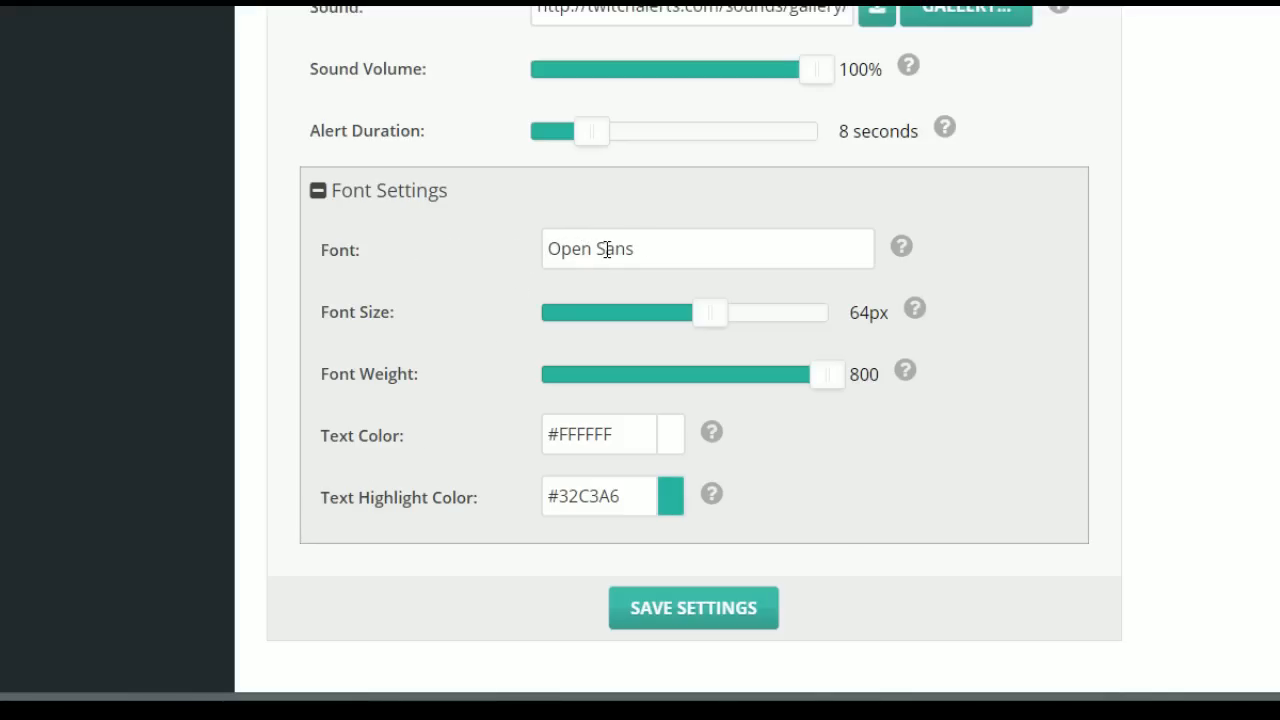
mouse_move(910, 246)
scroll(562, 112, "up", 3)
scroll(663, 263, "down", 2)
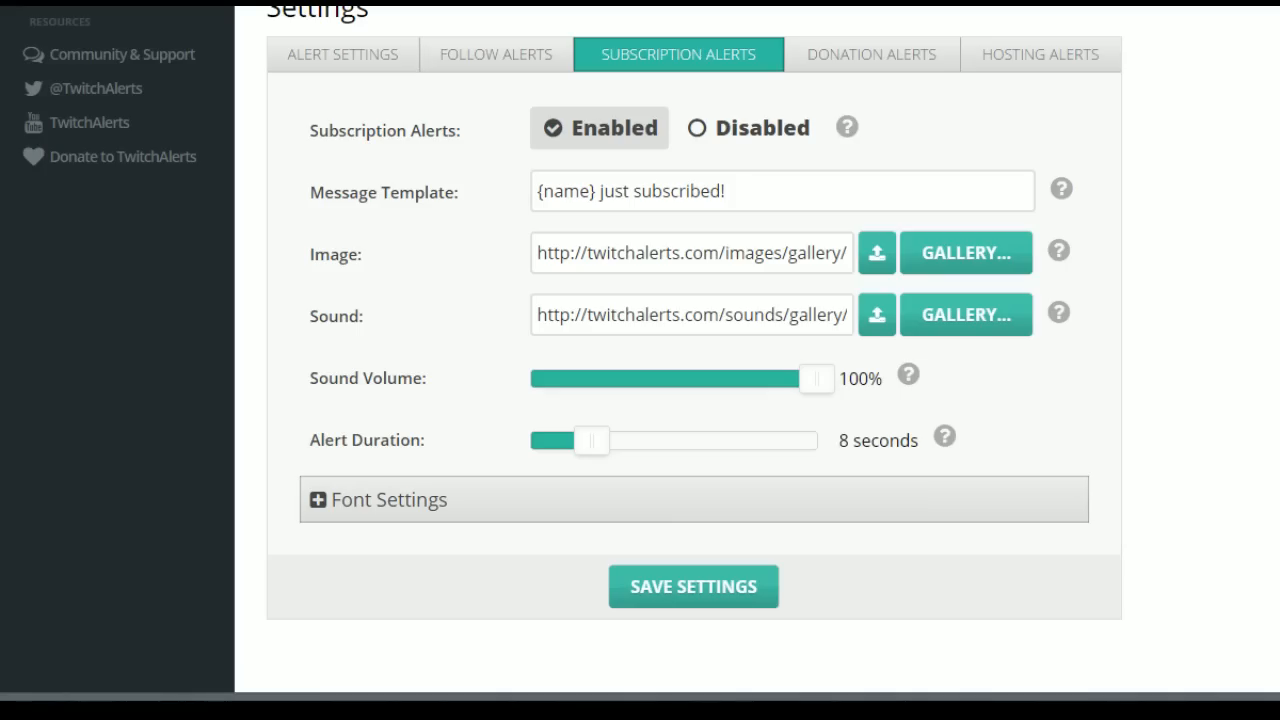
scroll(742, 120, "up", 2)
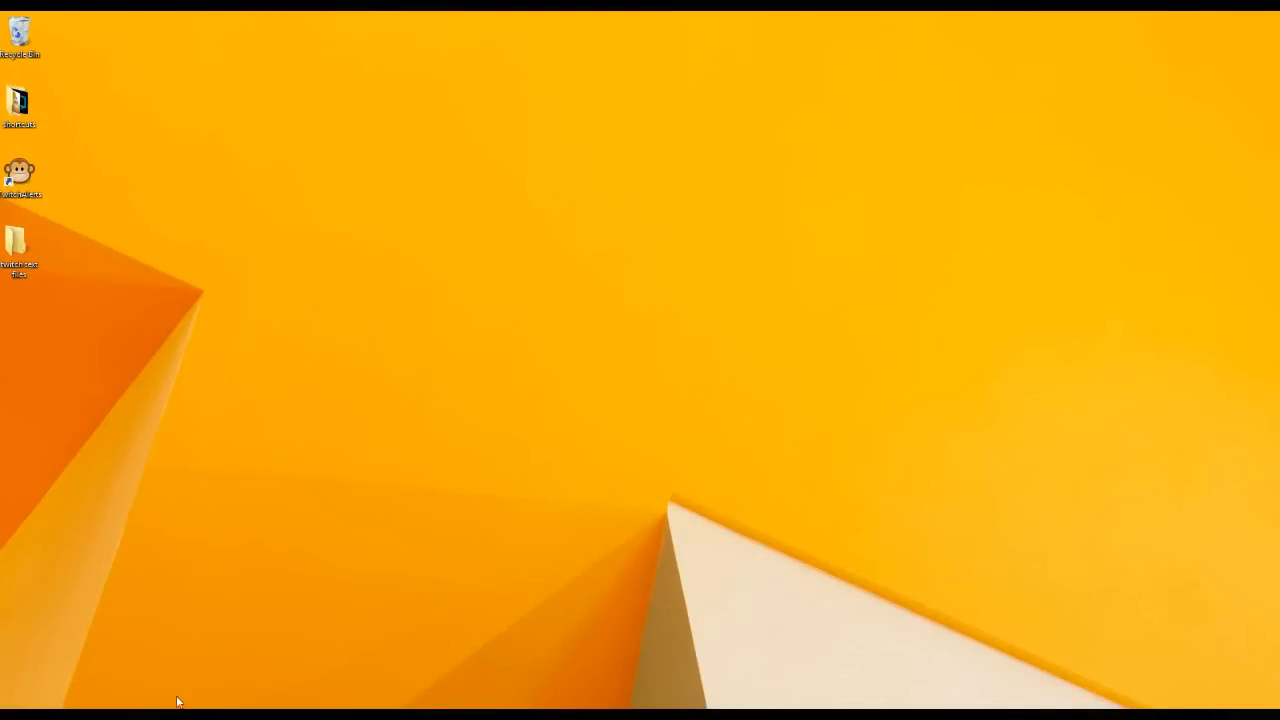
- Bring up the Alert Box Widget window and switch to XSplit Broadcaster with the desktop 2 scene selected
mouse_move(180, 705)
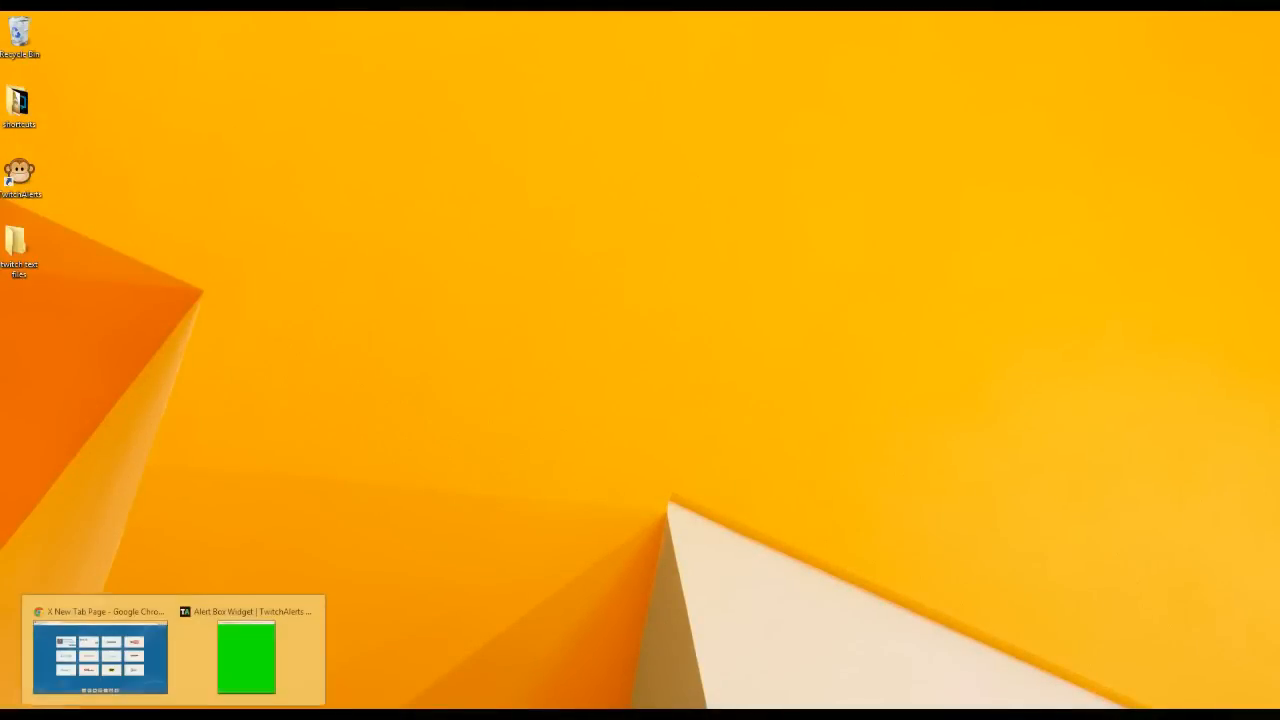
left_click(216, 665)
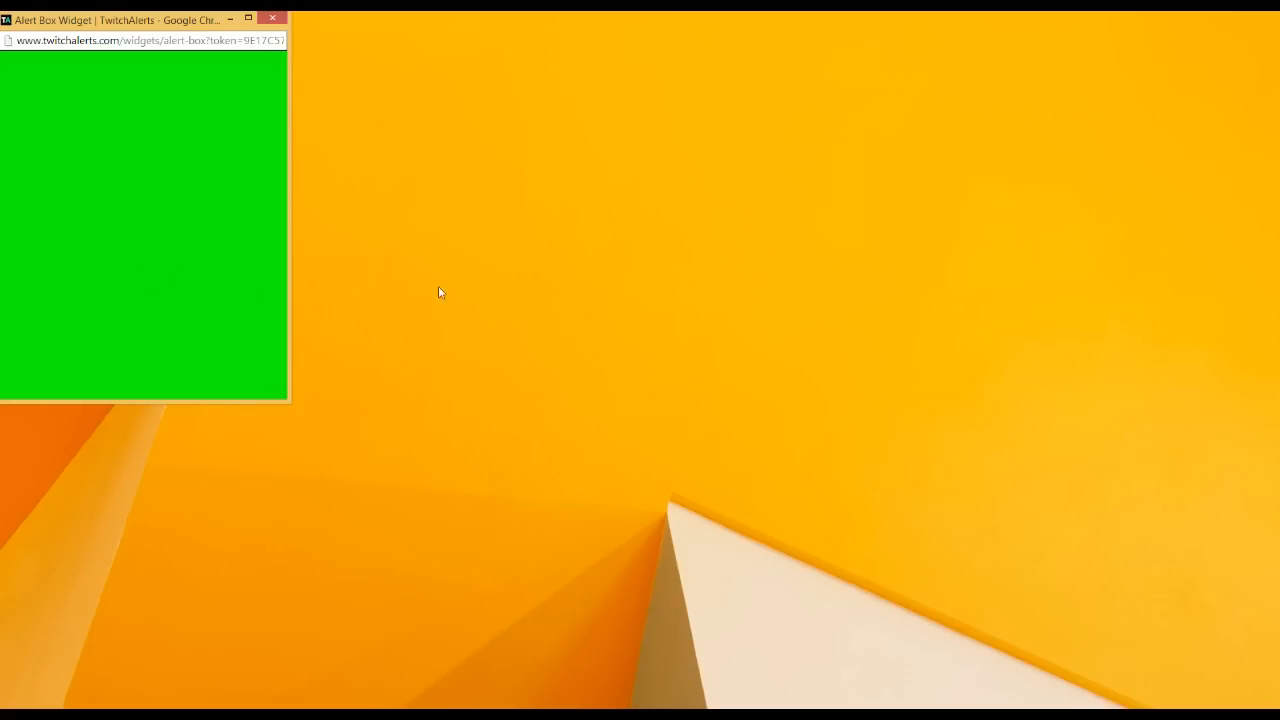
left_click(486, 511)
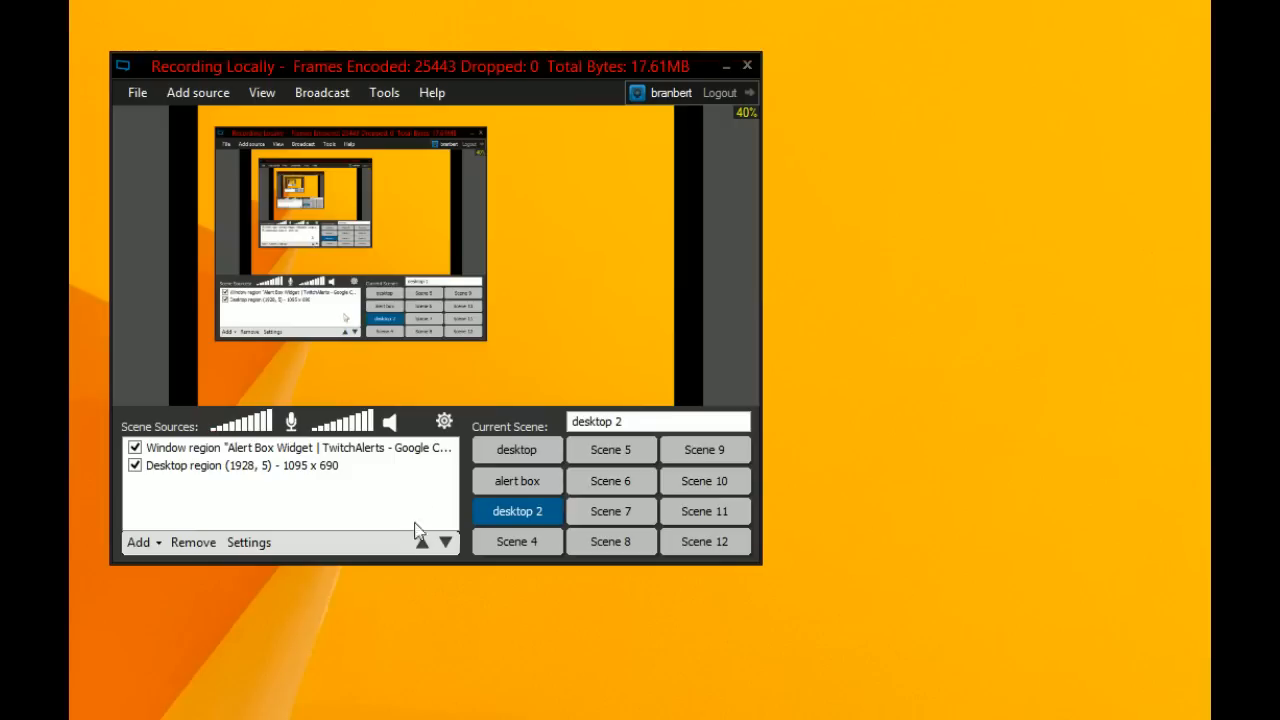
- Replace the desktop 2 scene's two sources with a 1030 x 733 desktop region and enlarge it to fill the preview
left_click(386, 343)
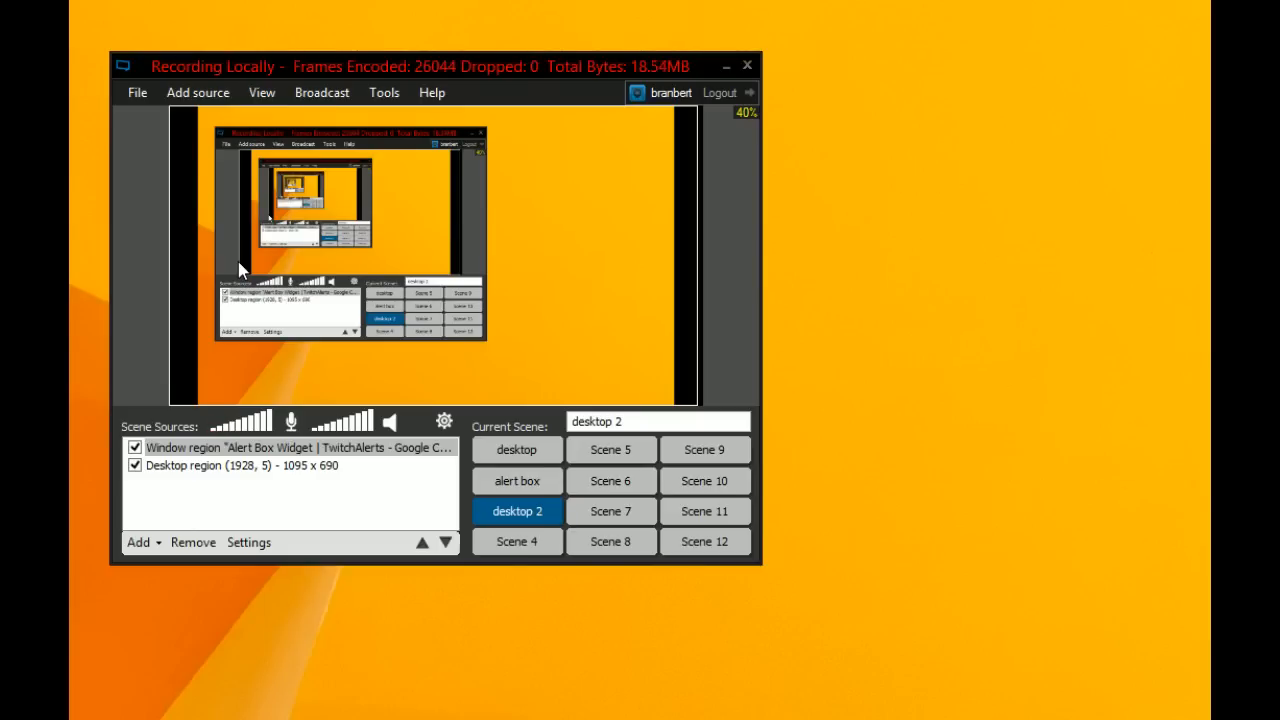
left_click(237, 466)
left_click(201, 542)
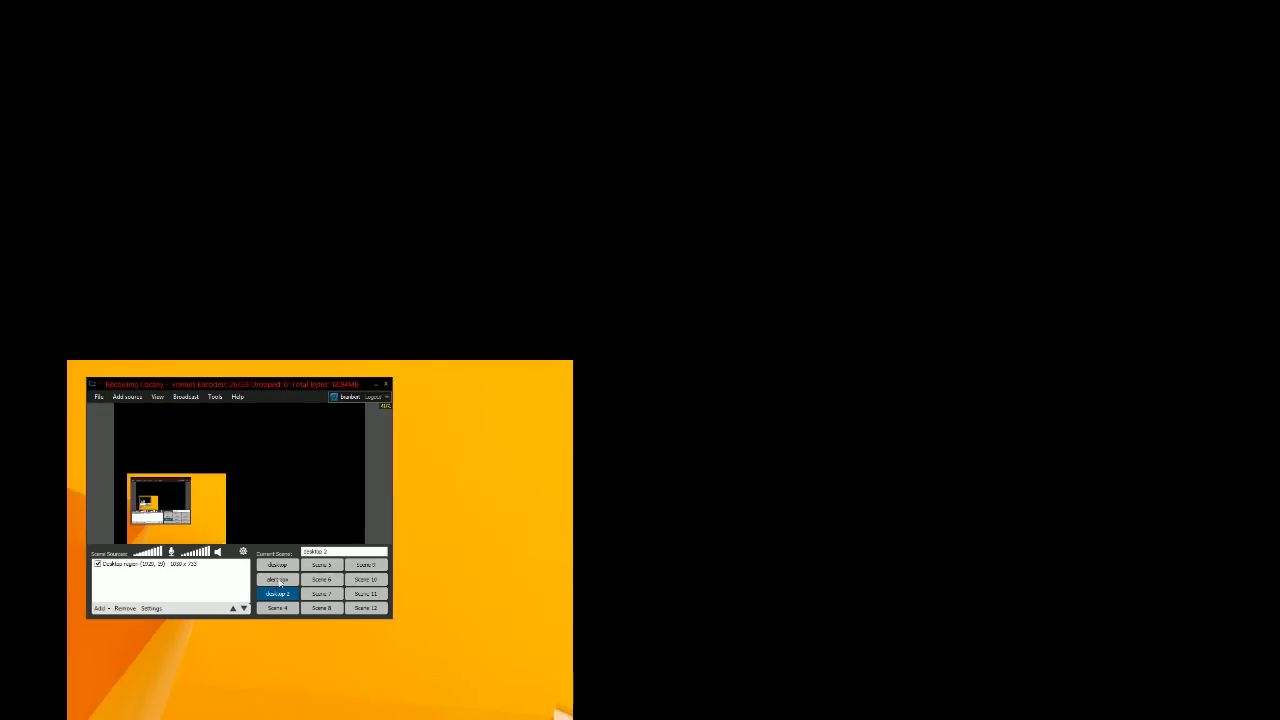
left_click_drag(239, 473, 375, 379)
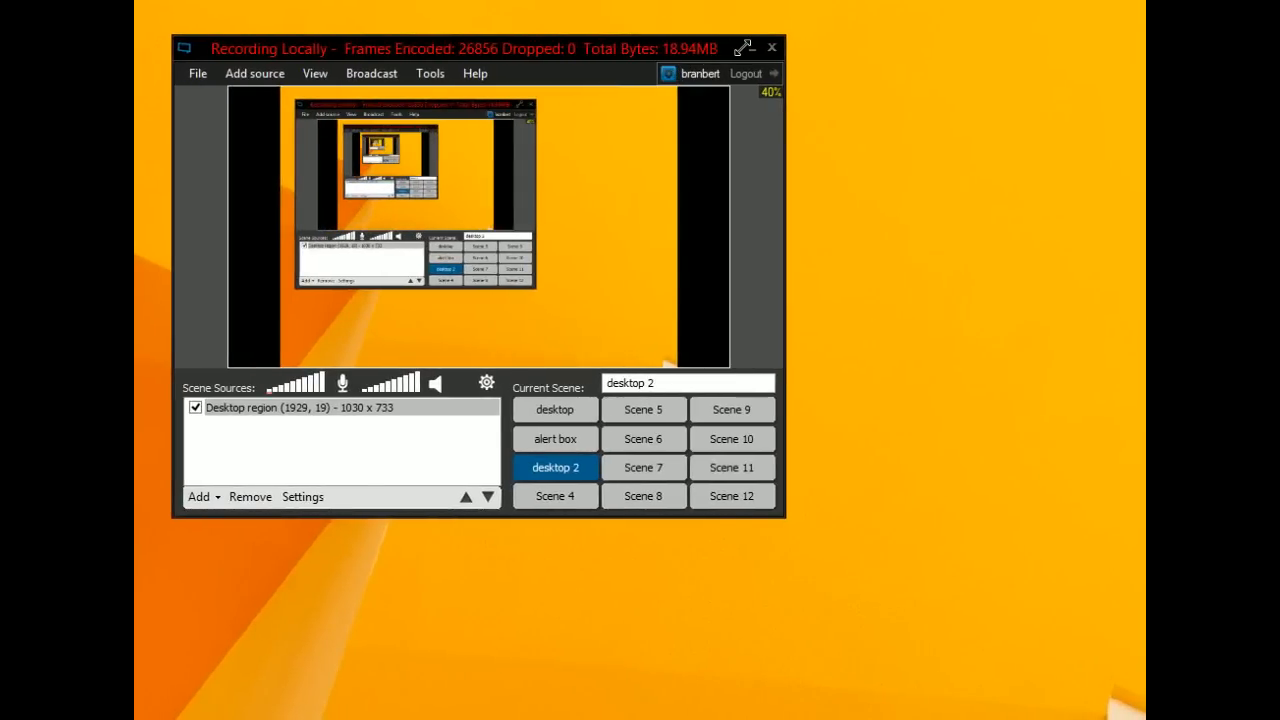
- Add the Alert Box Widget window region as a source to the desktop 2 scene and enlarge it in the preview
left_click(210, 409)
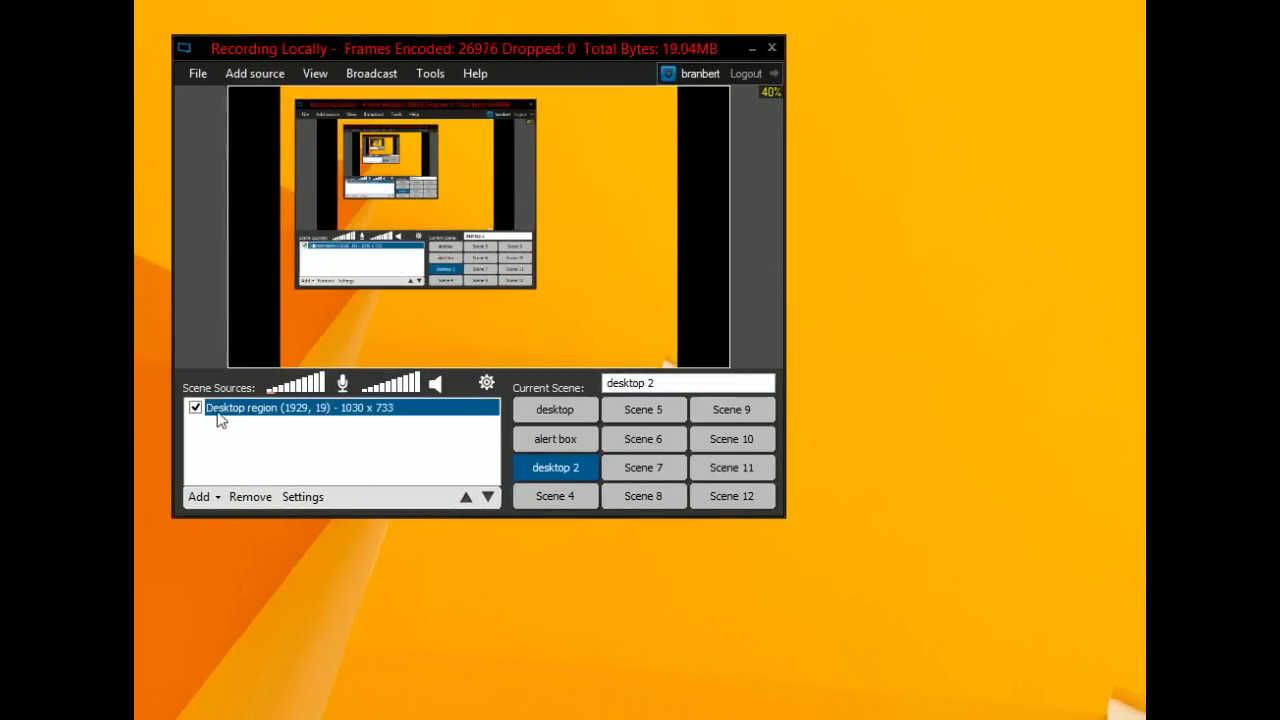
left_click(203, 497)
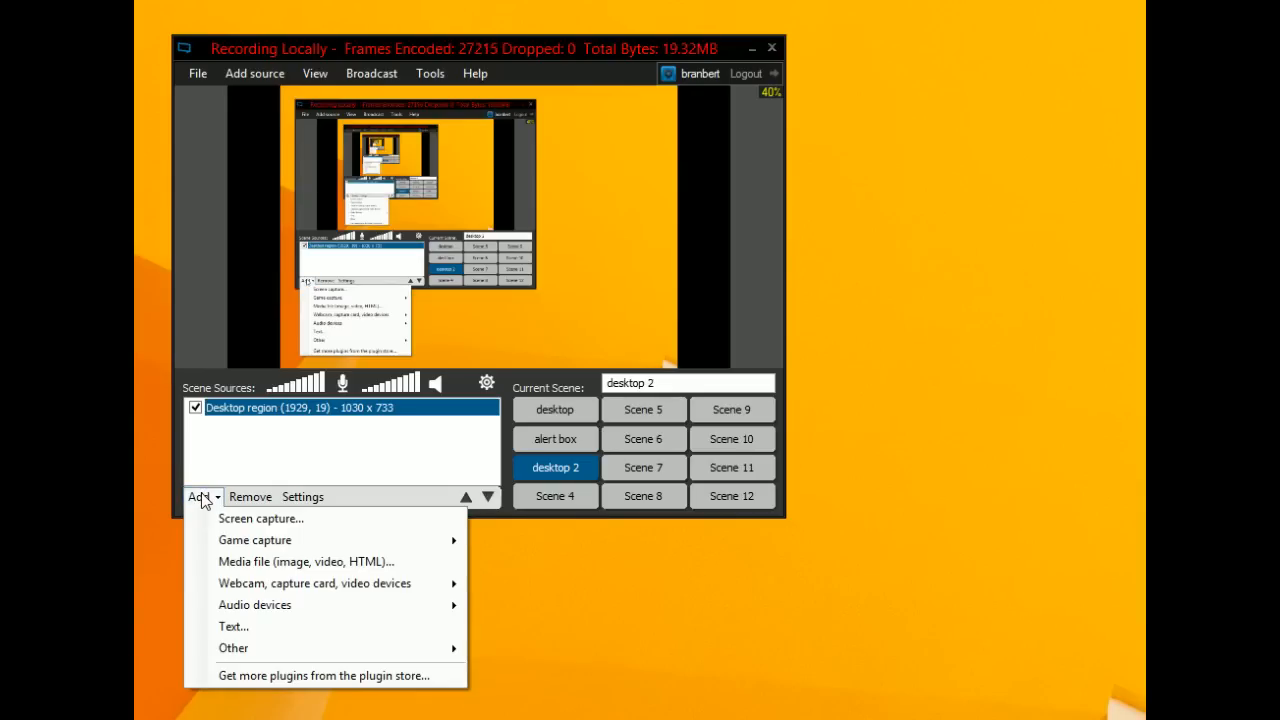
left_click(212, 517)
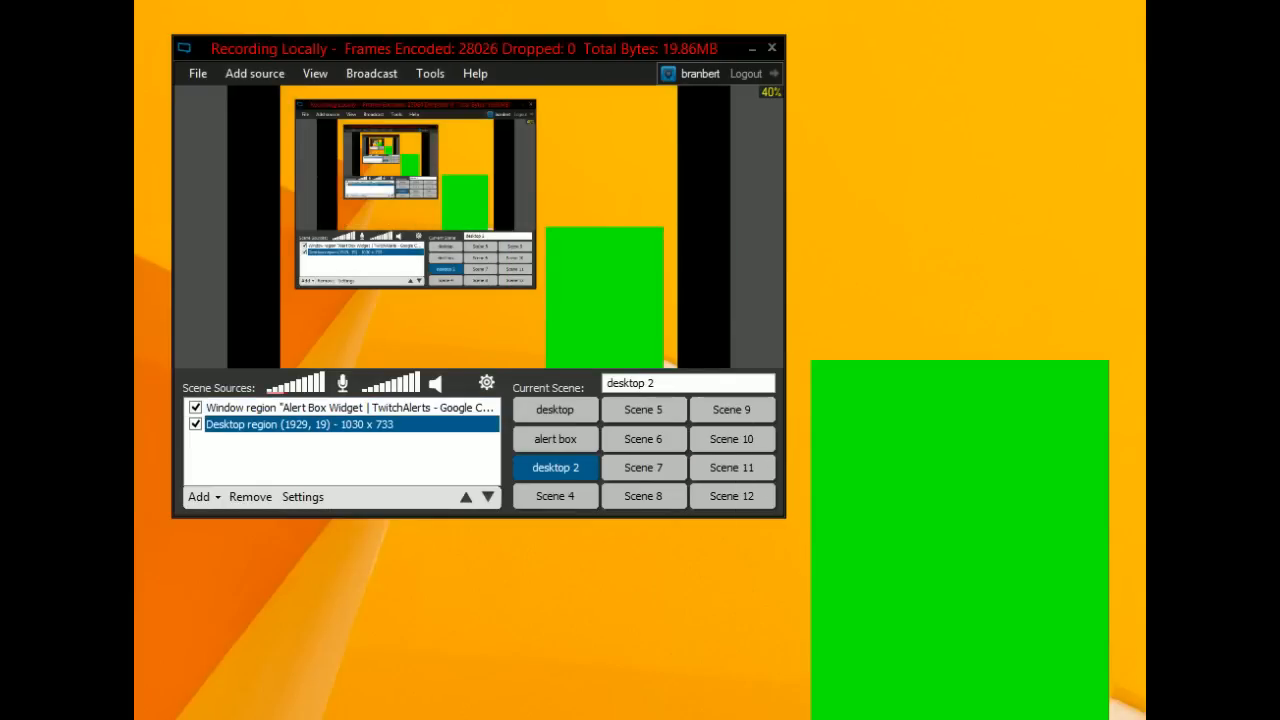
left_click_drag(636, 304, 243, 40)
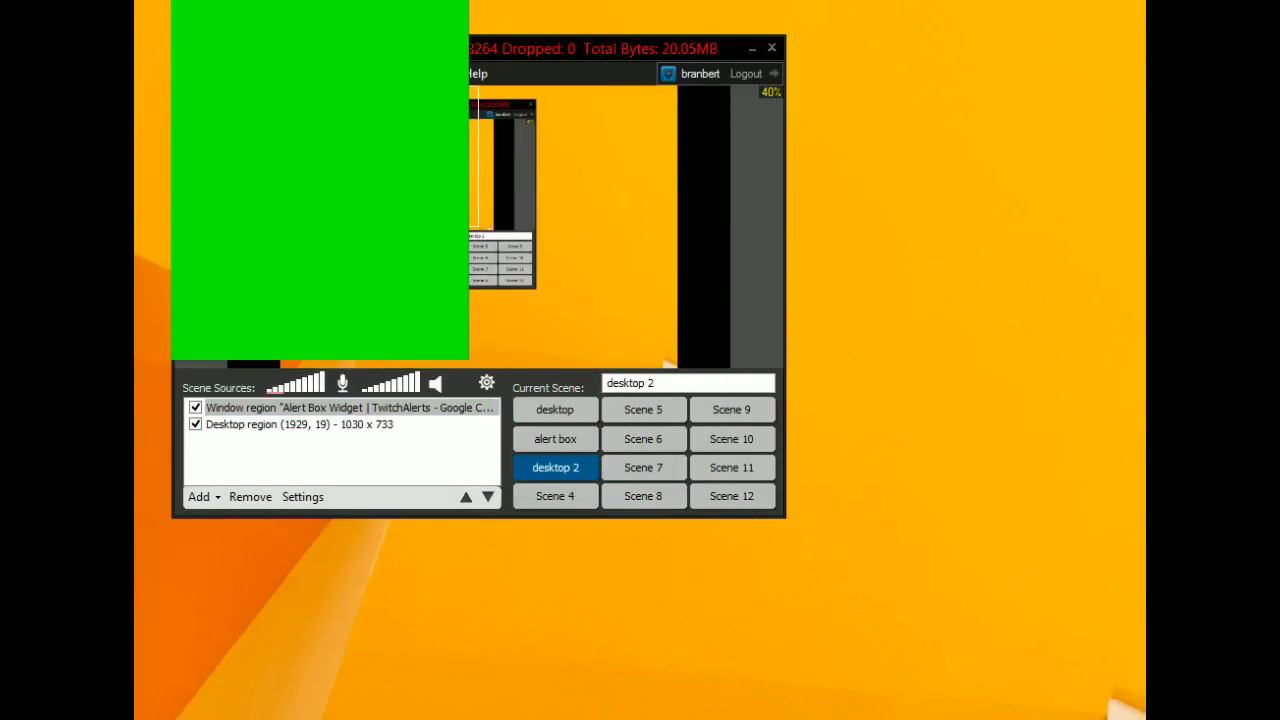
left_click_drag(478, 228, 730, 368)
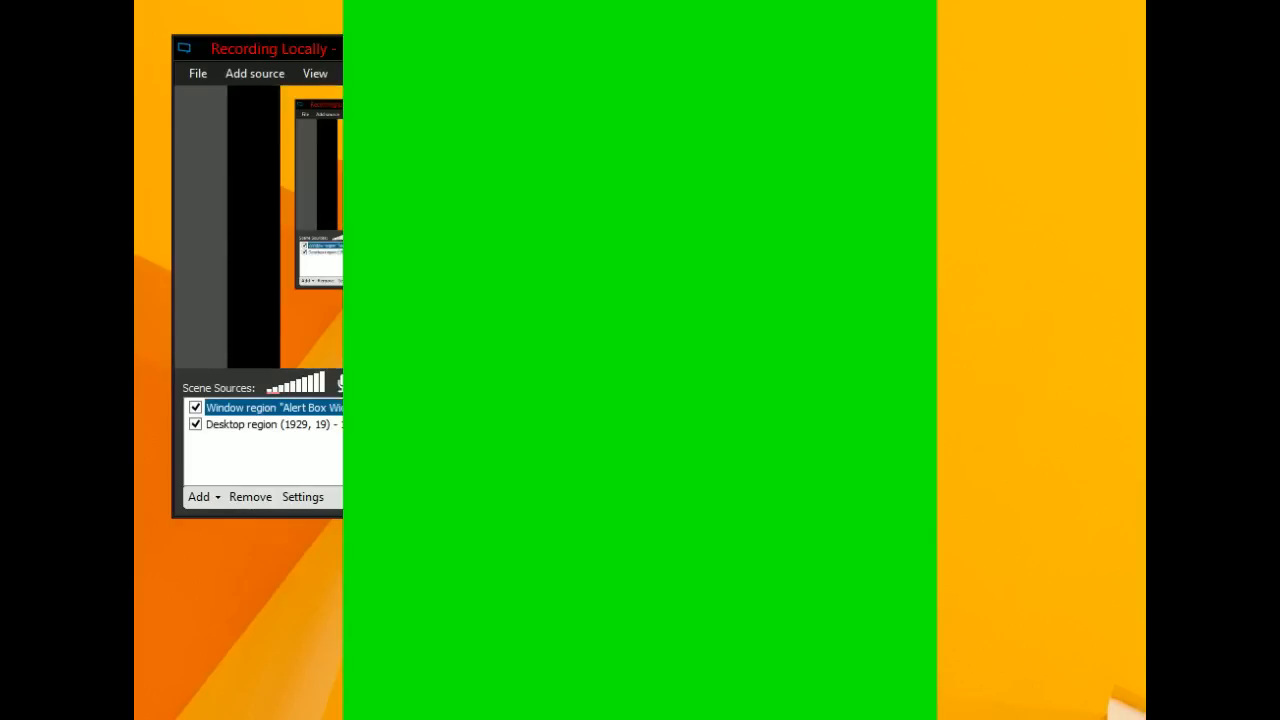
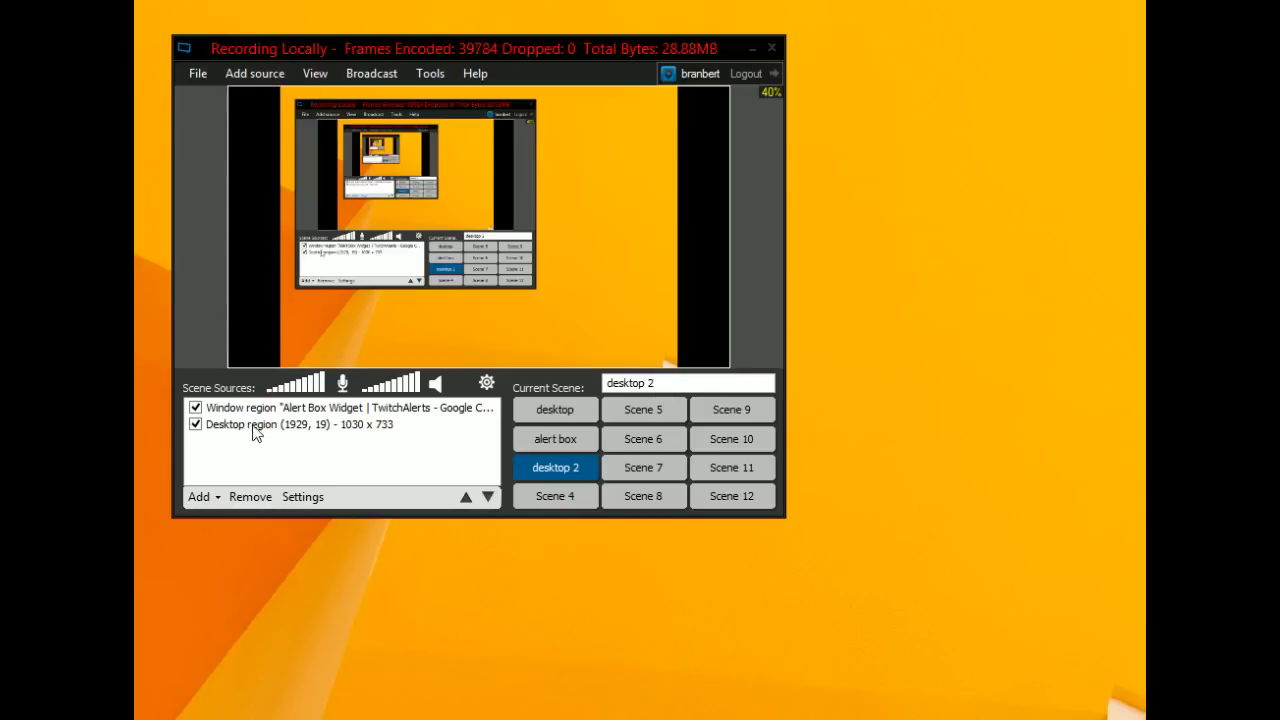
- Switch to the TwitchAlerts dashboard in Chrome and download Stream Labels v1.0 from the Stream Labels page
left_click(532, 445)
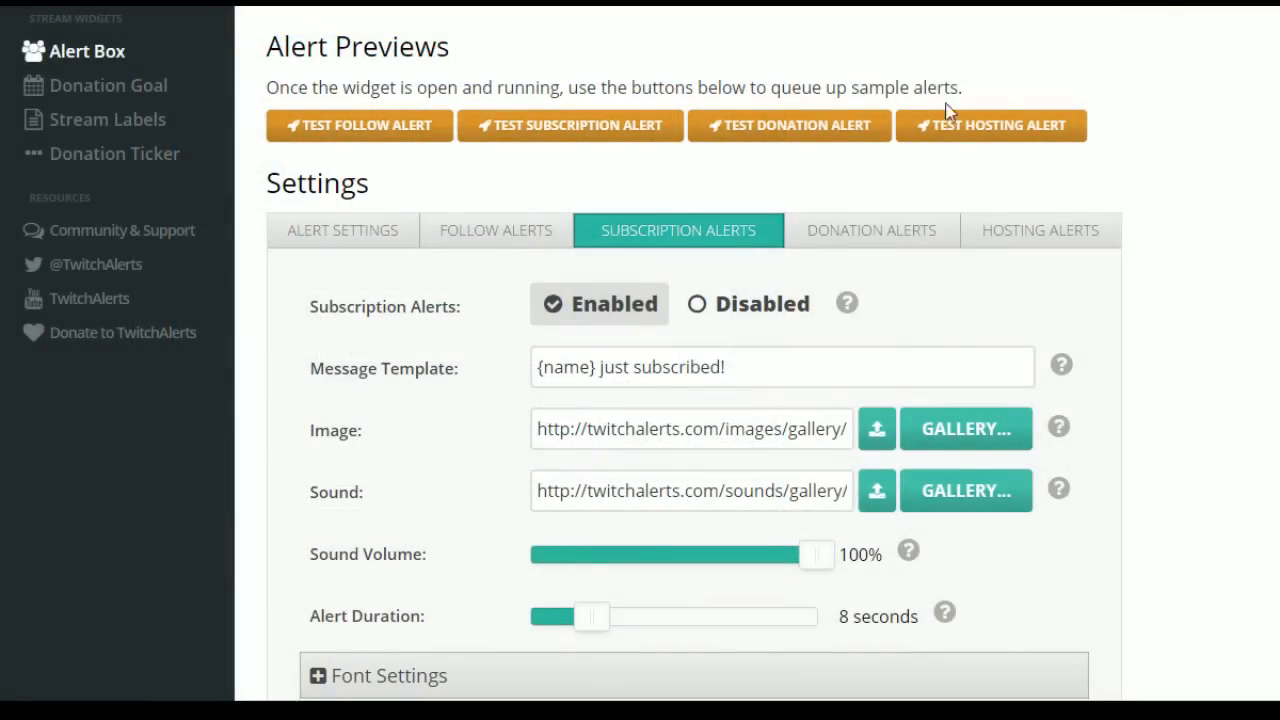
left_click(137, 125)
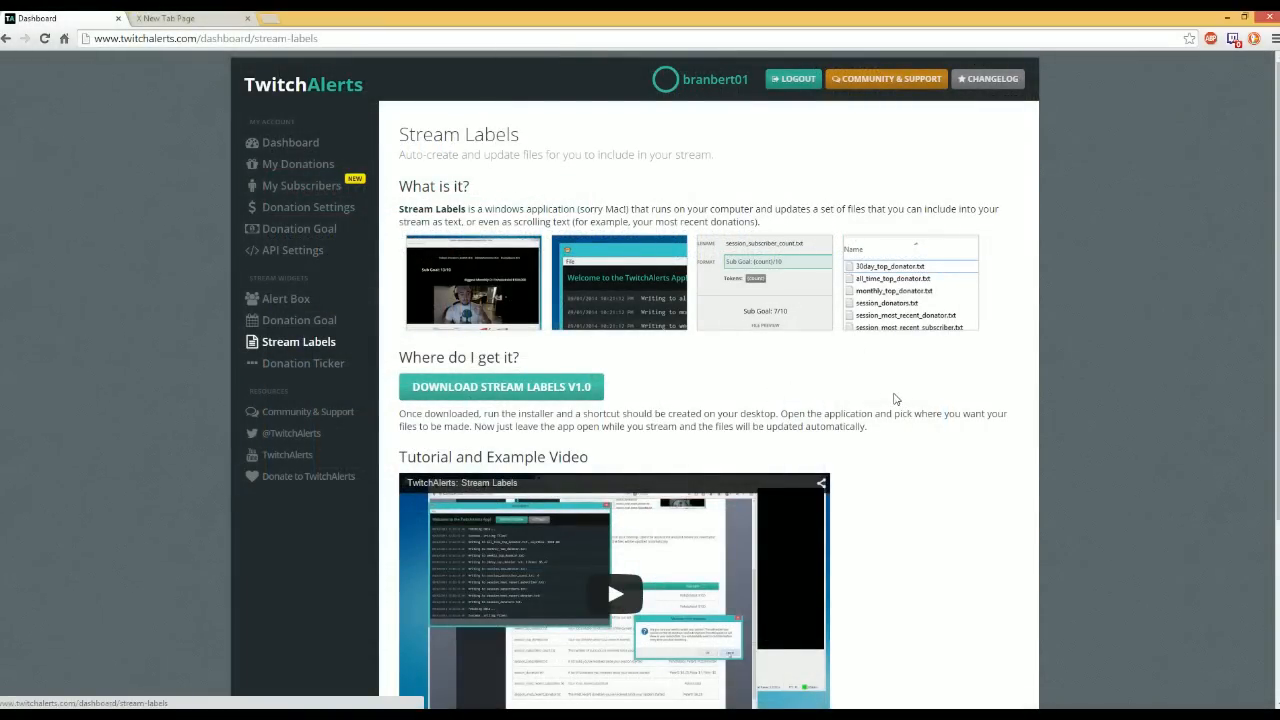
scroll(895, 399, "down", 3)
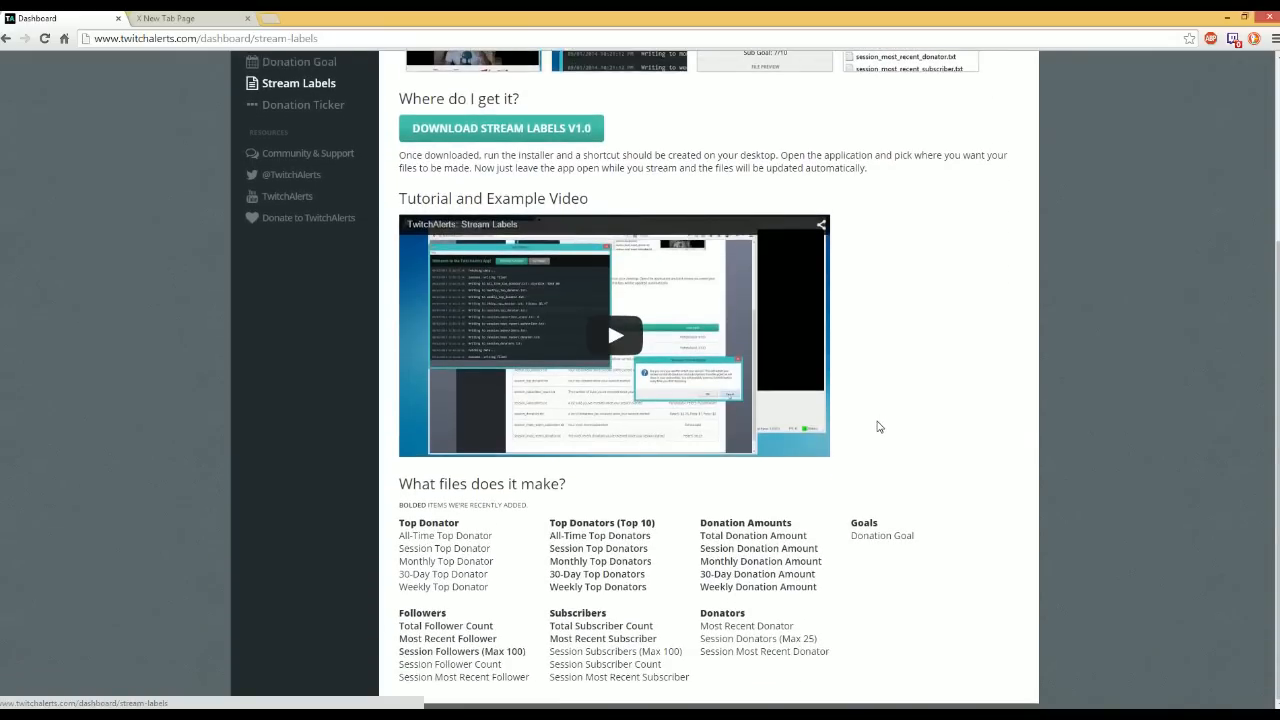
scroll(892, 443, "up", 3)
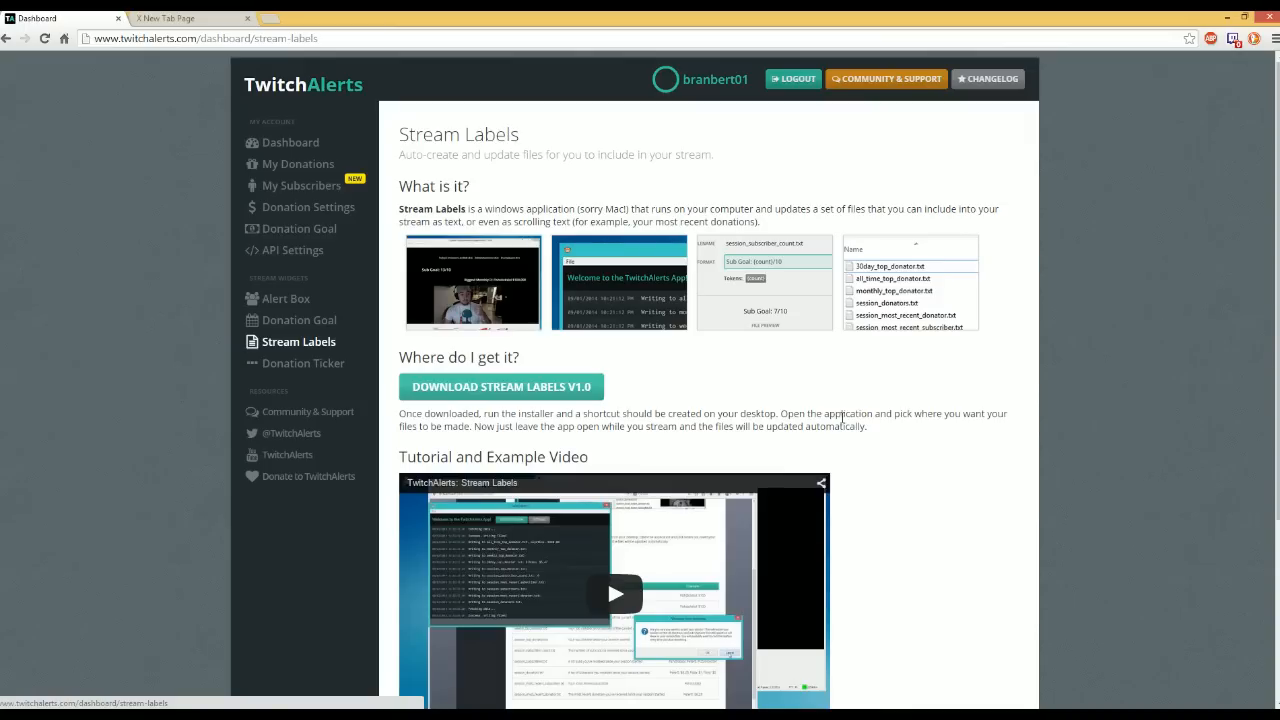
left_click(465, 392)
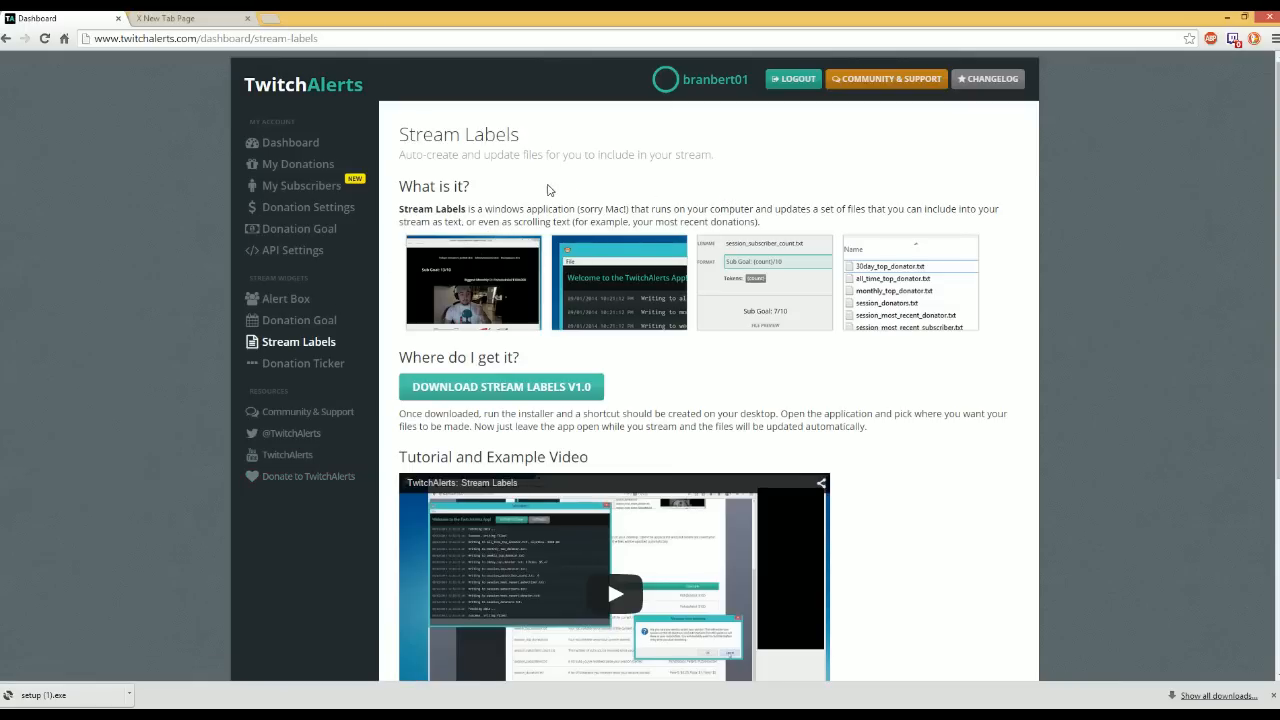
- Minimize the browser and Alert Box Widget windows and launch the TwitchAlerts app from the desktop
left_click(1224, 17)
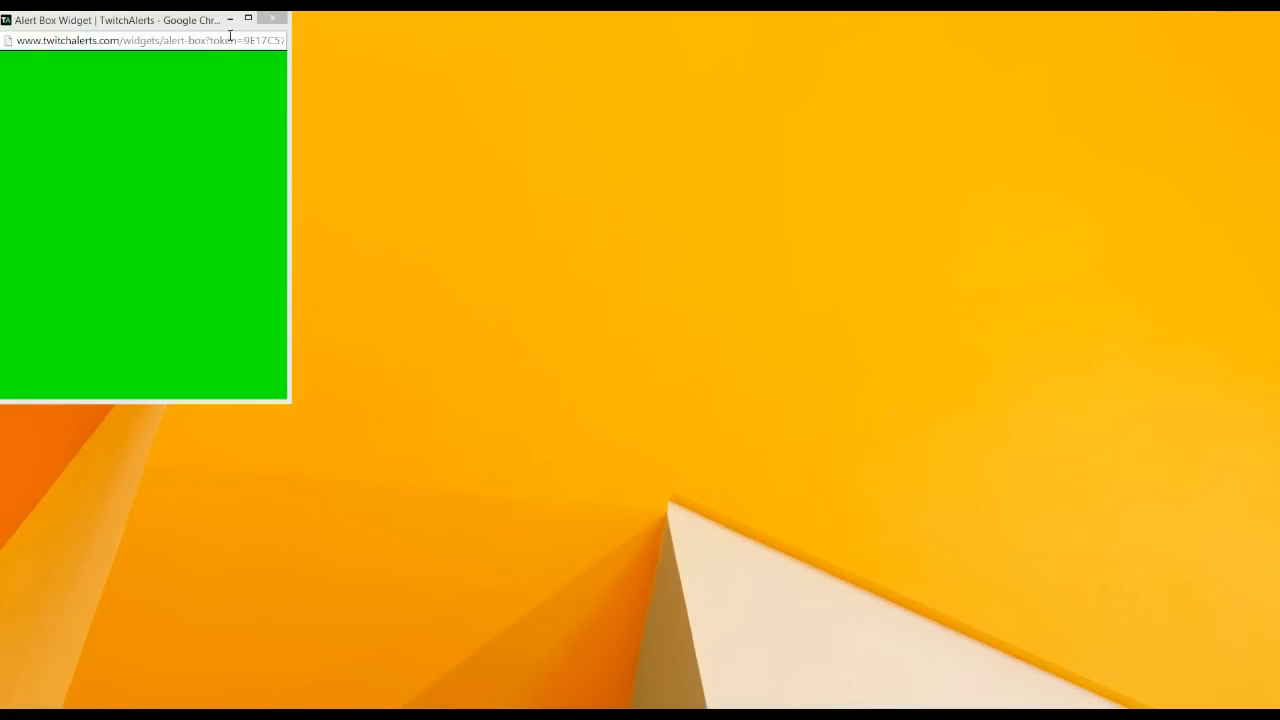
left_click(231, 19)
left_click(20, 174)
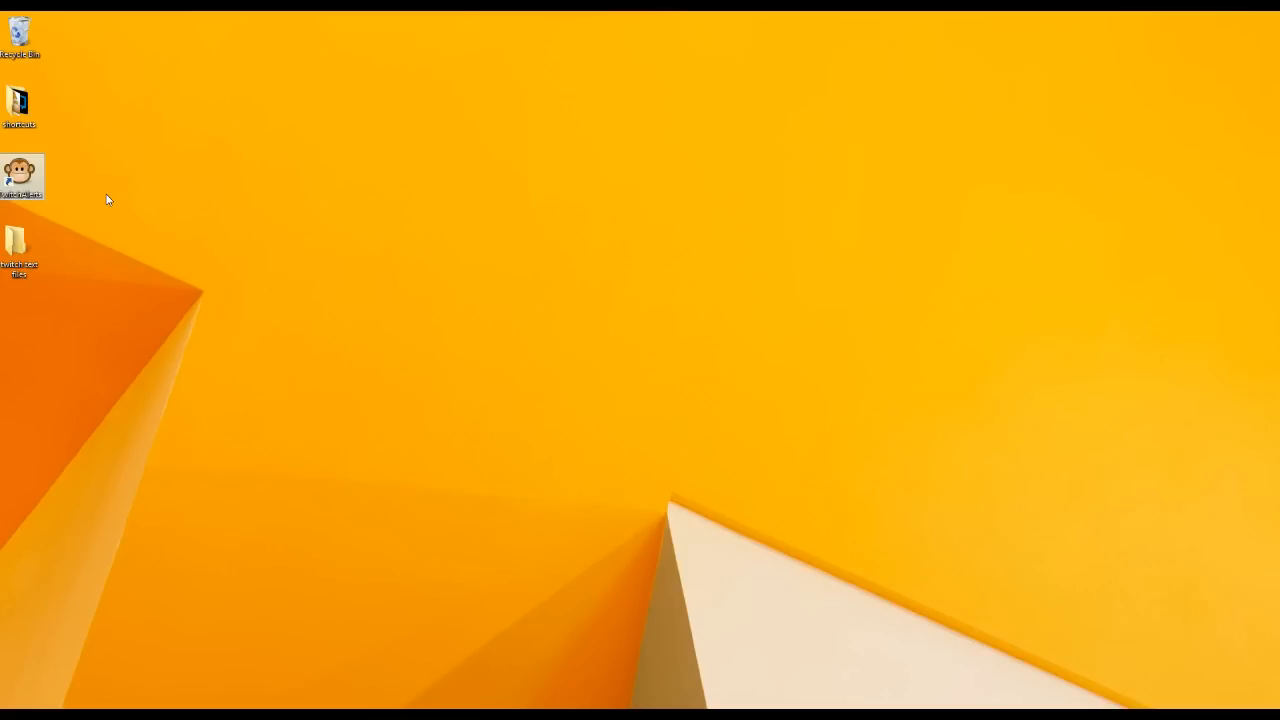
double_click(27, 177)
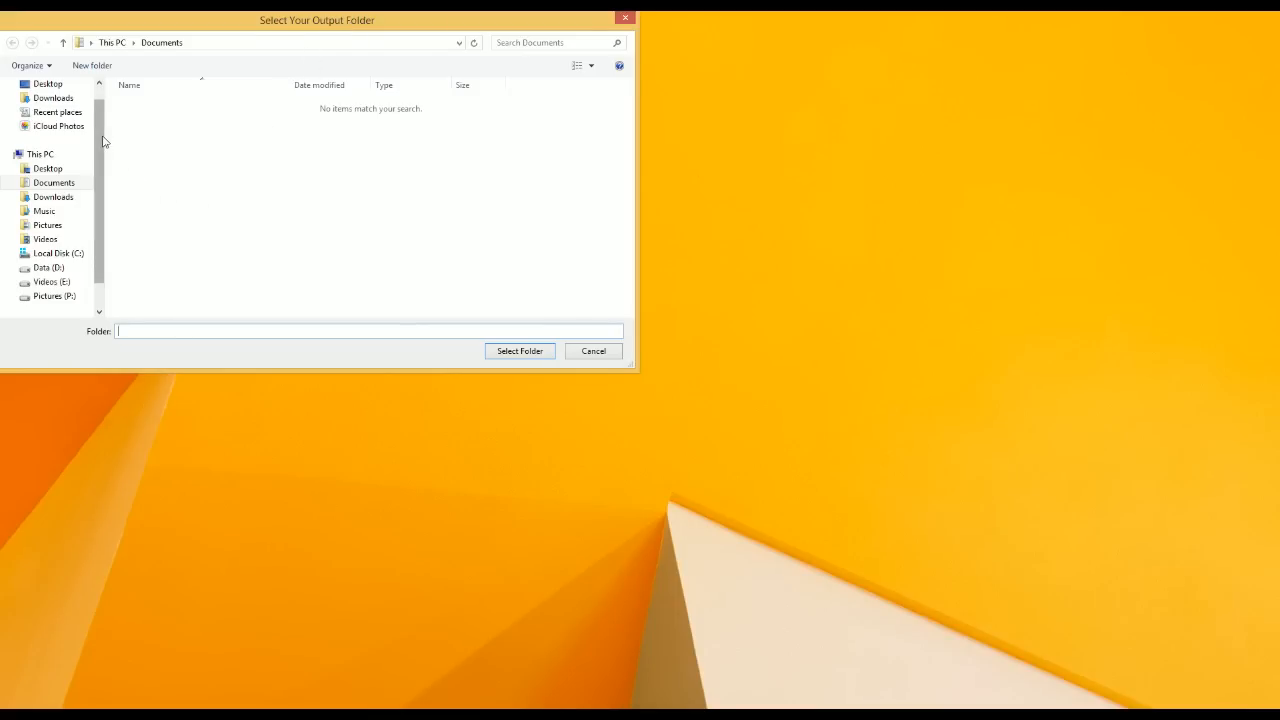
- Choose the twitch text files folder on the Desktop as the app's output folder
scroll(98, 143, "up", 1)
left_click(58, 104)
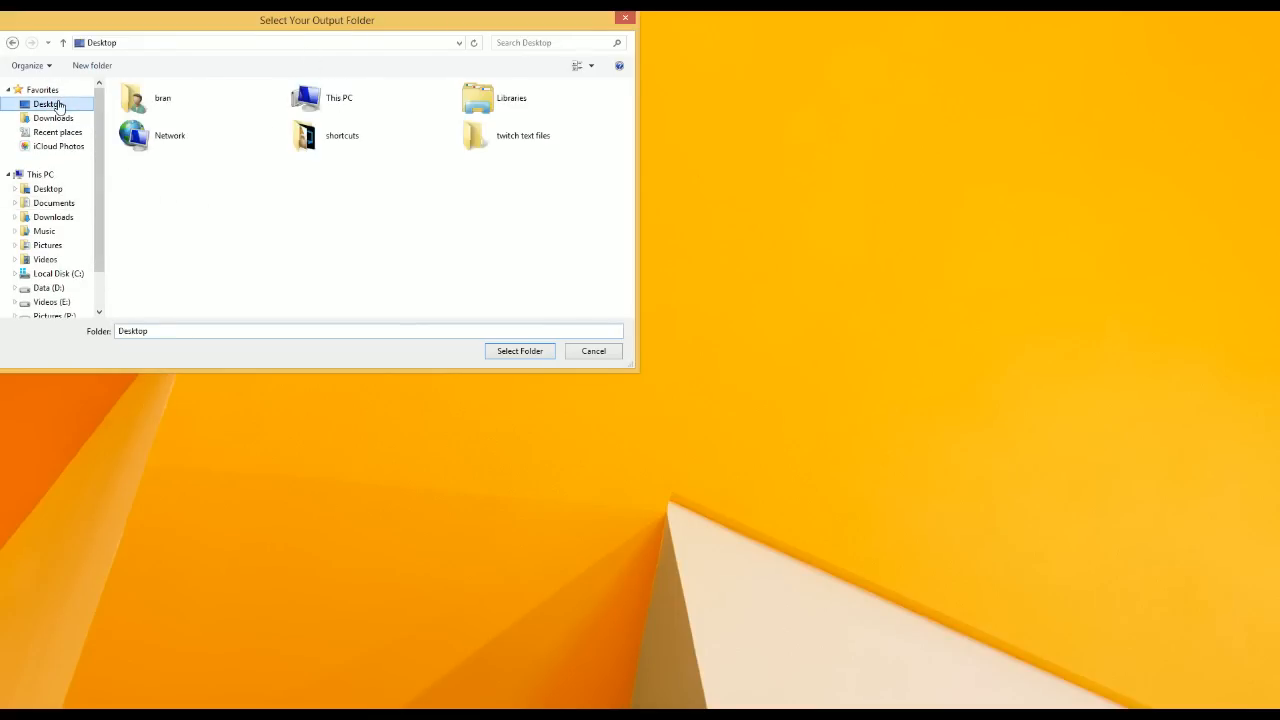
left_click(503, 146)
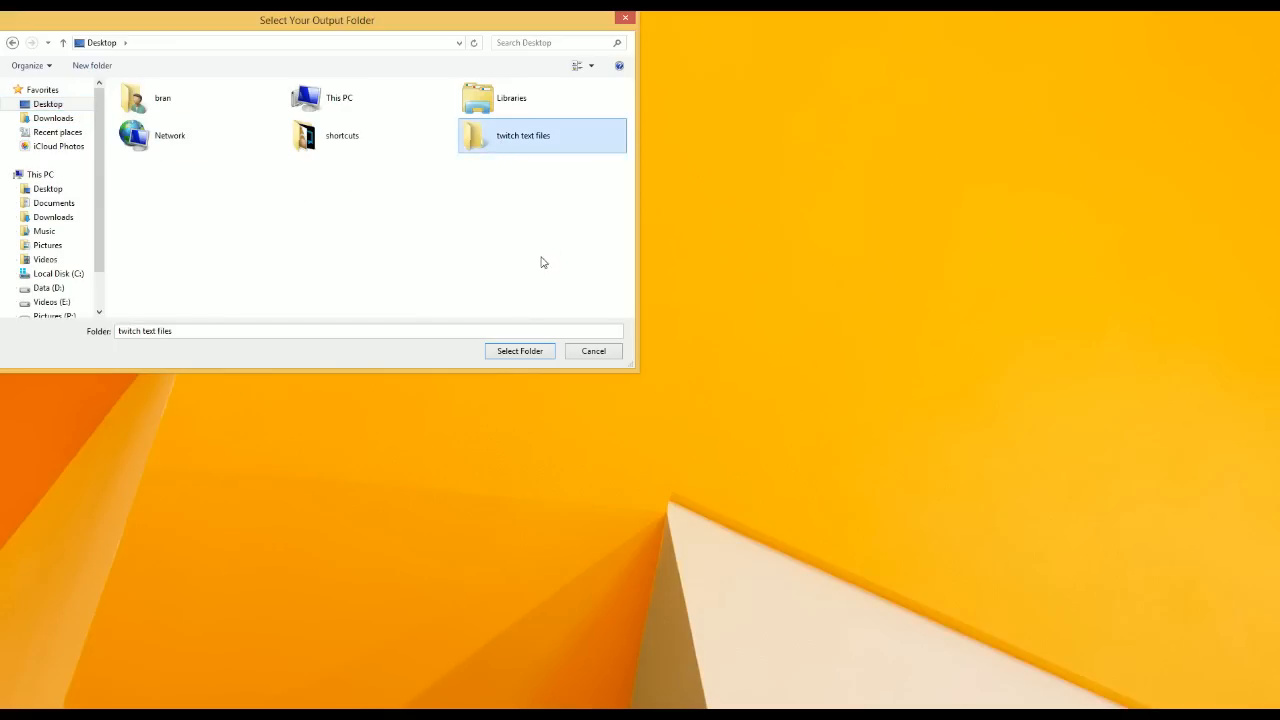
left_click(535, 352)
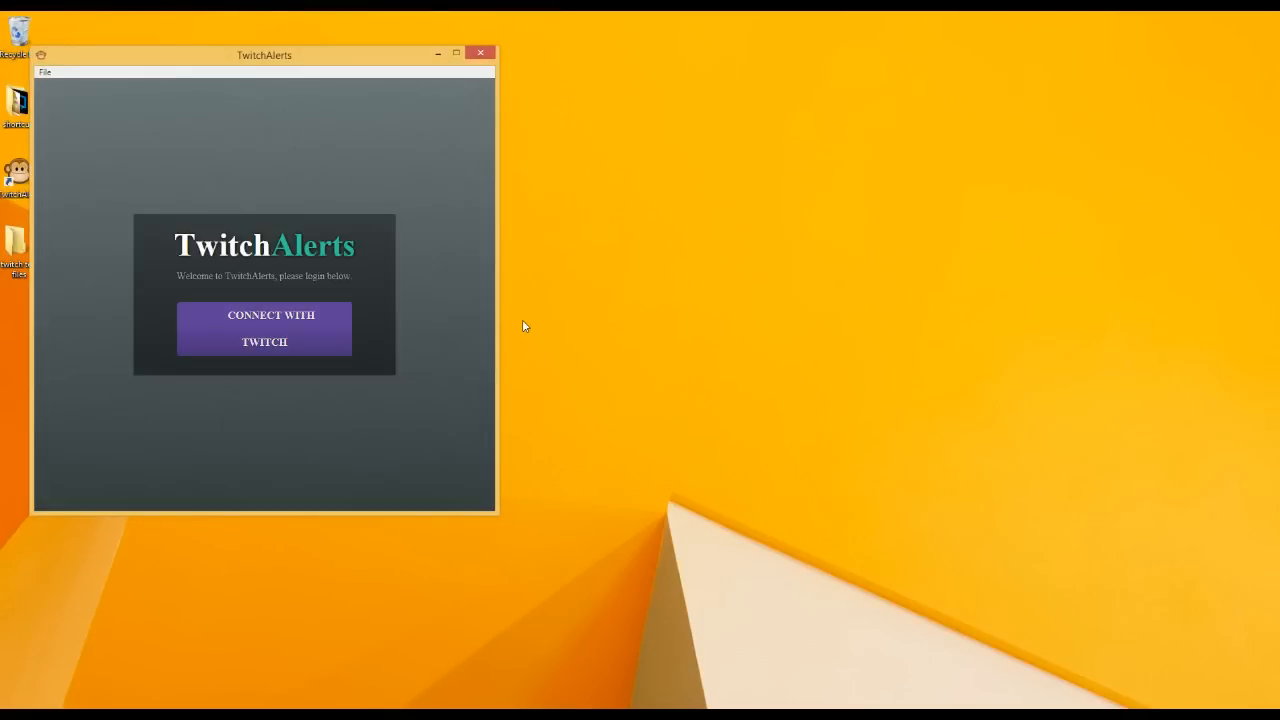
- Connect the TwitchAlerts app to the Twitch account and place its window near the middle of the desktop
left_click(297, 323)
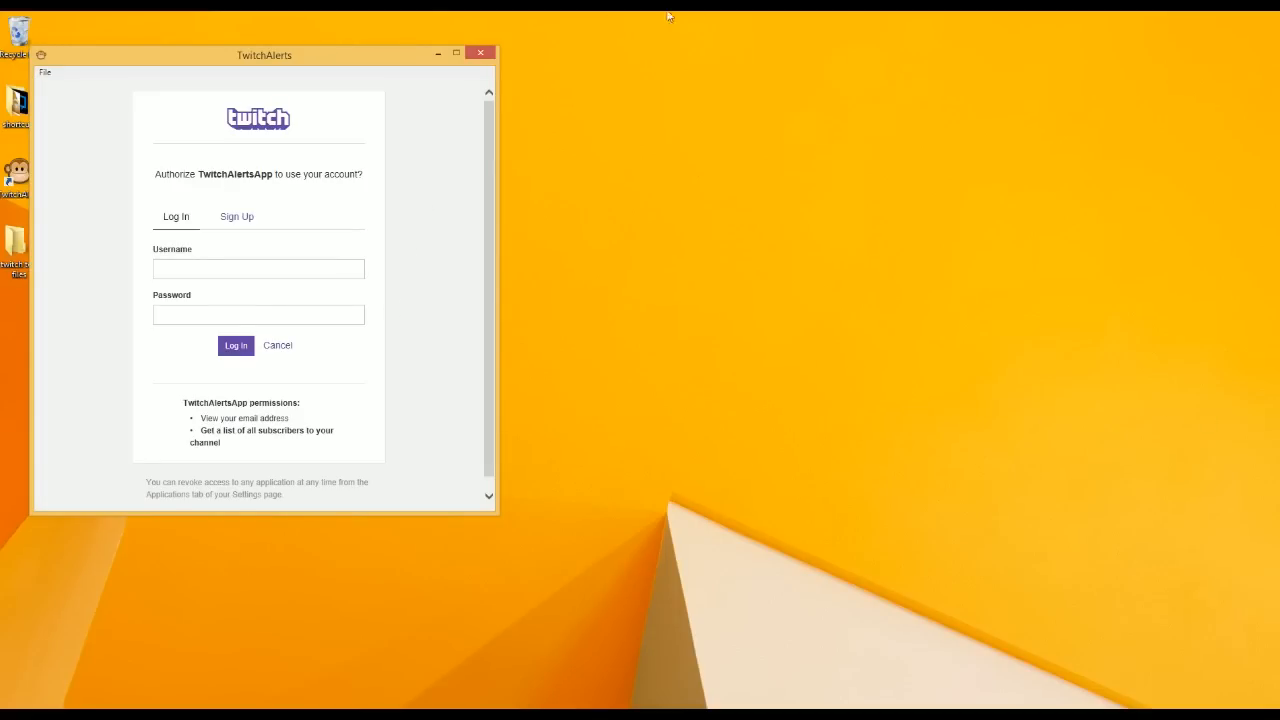
left_click_drag(368, 53, 1279, 160)
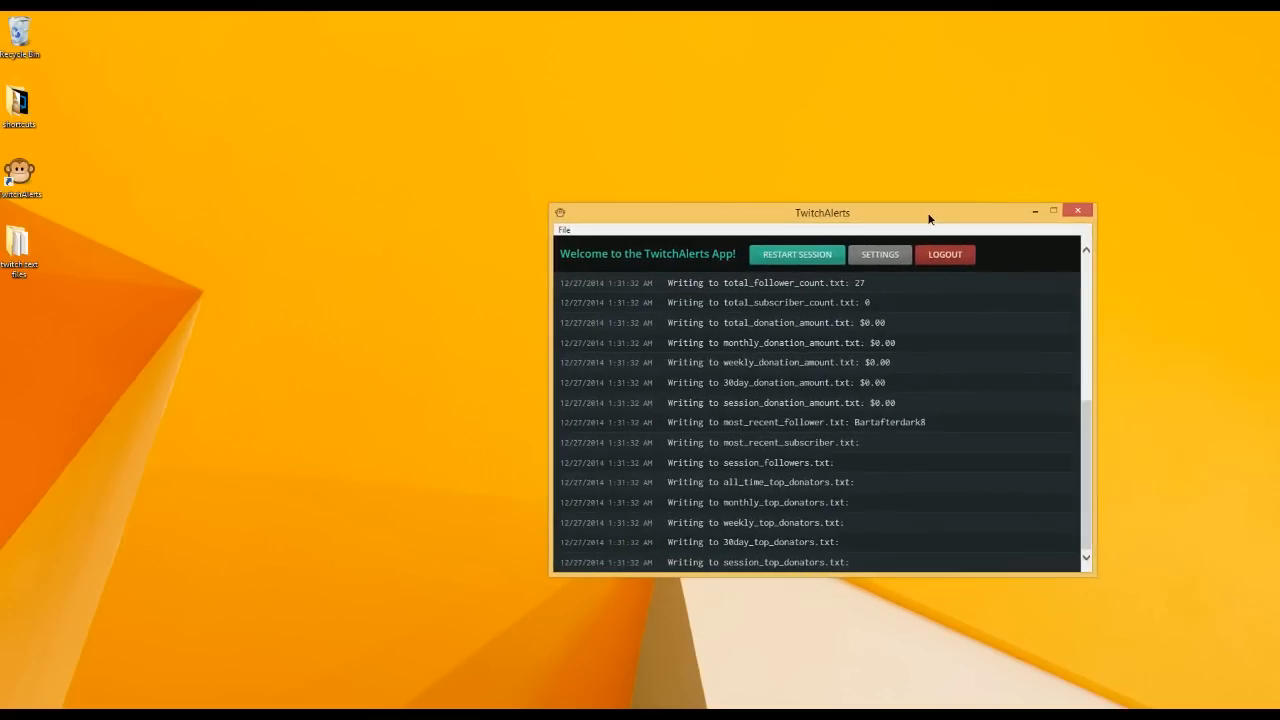
left_click_drag(927, 212, 649, 182)
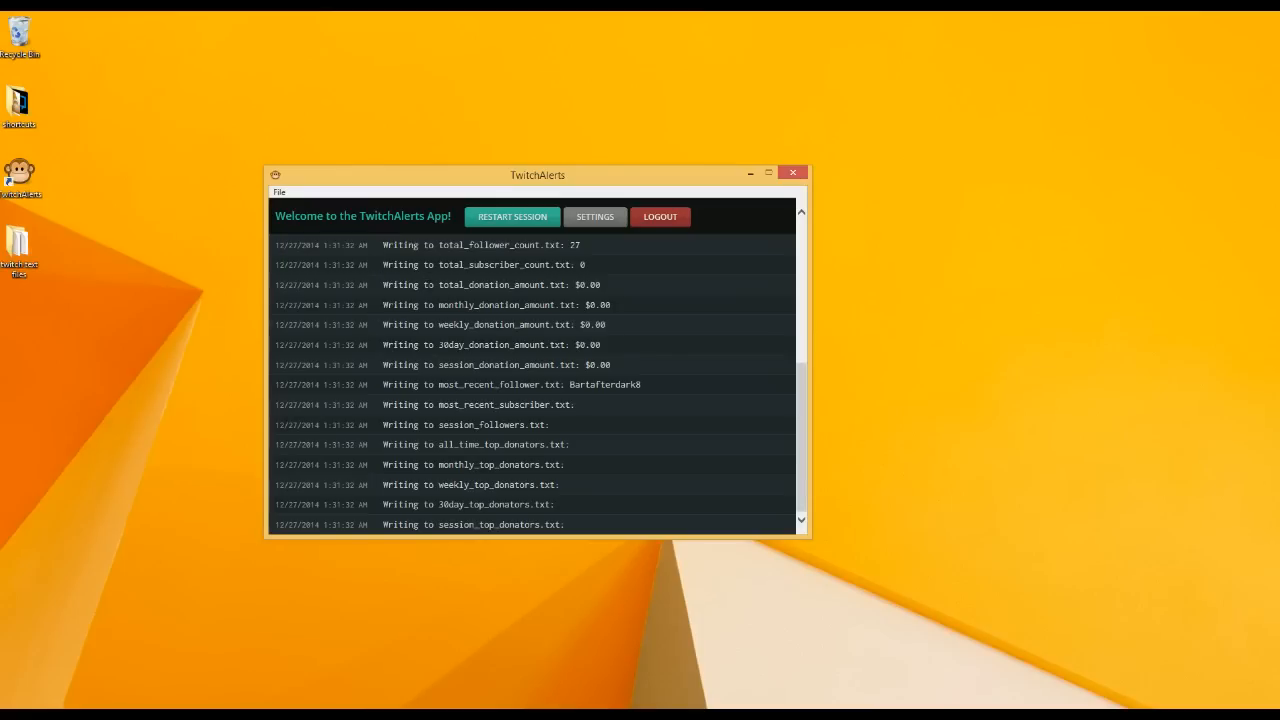
- Open the app's file settings and examine the available label files and the All-Time Top Donator file name and preview
left_click(613, 219)
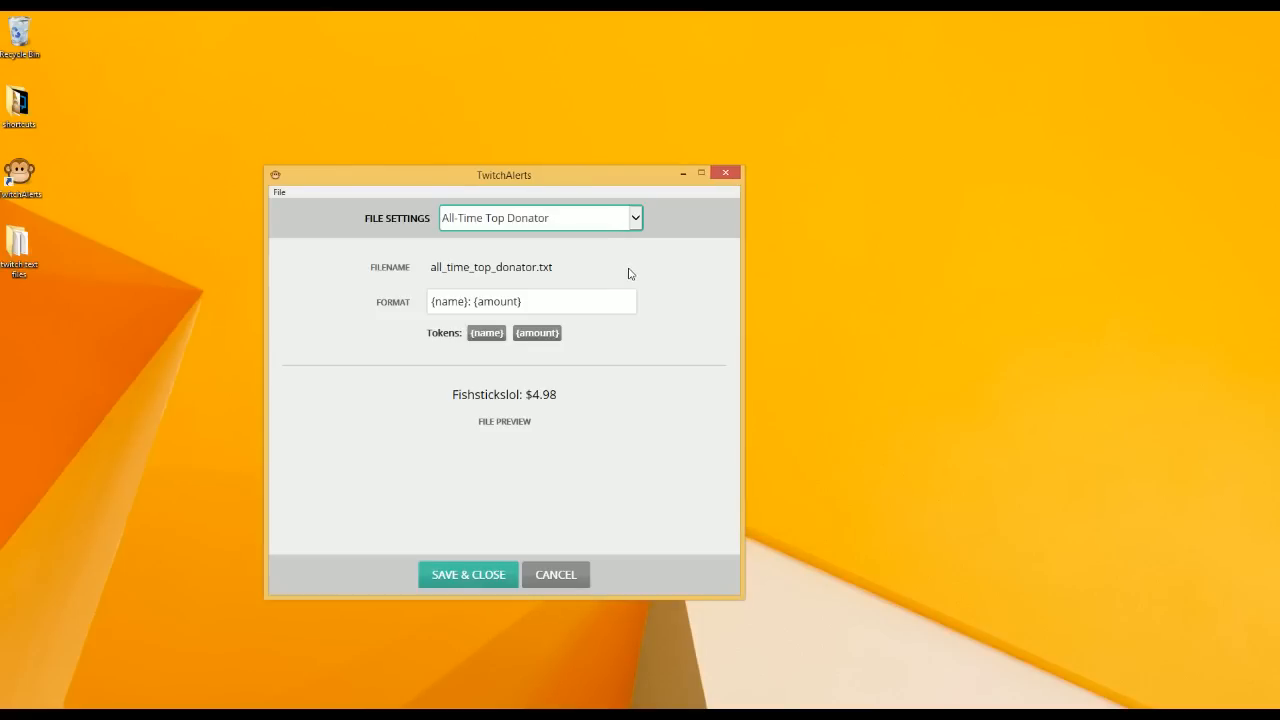
left_click(635, 219)
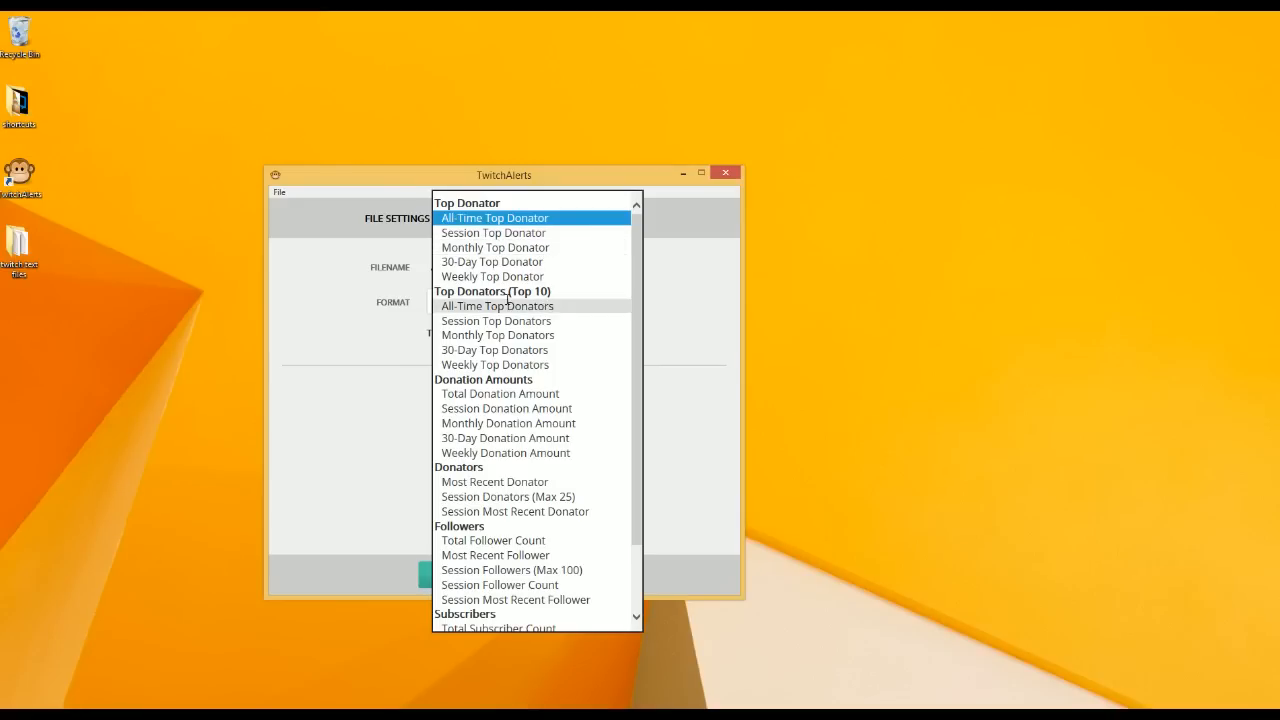
left_click_drag(638, 297, 643, 397)
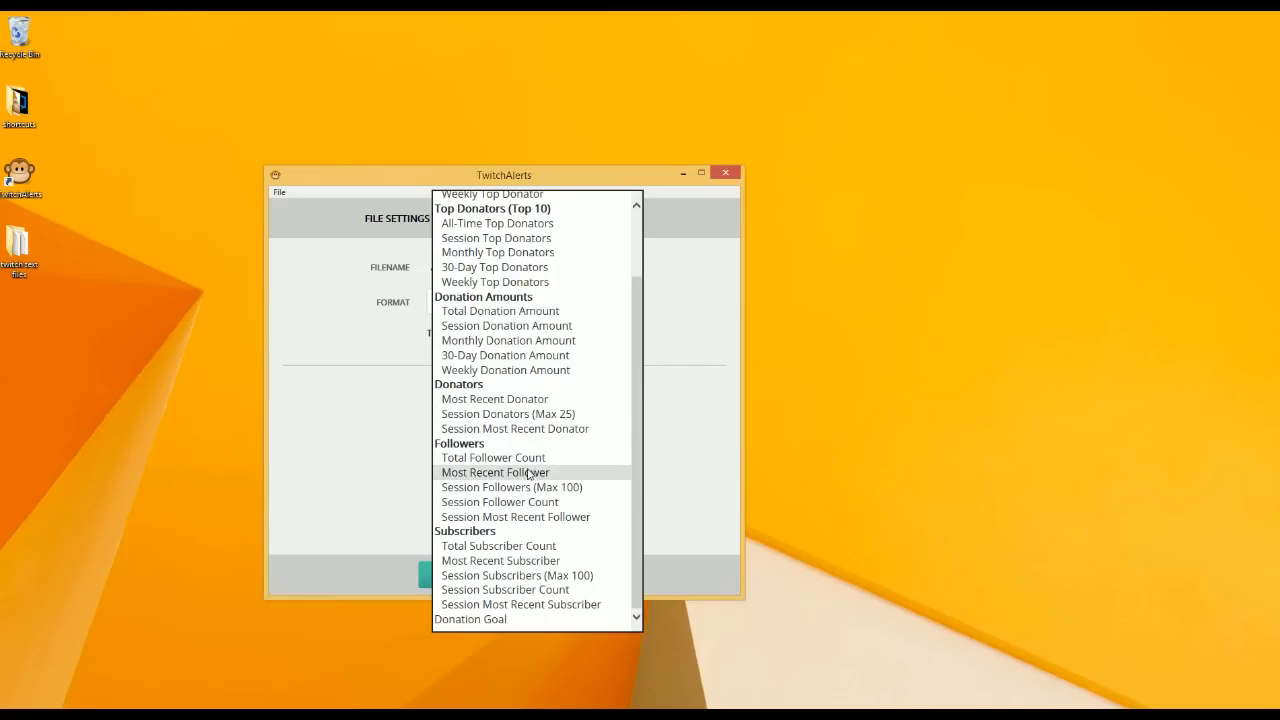
left_click(684, 384)
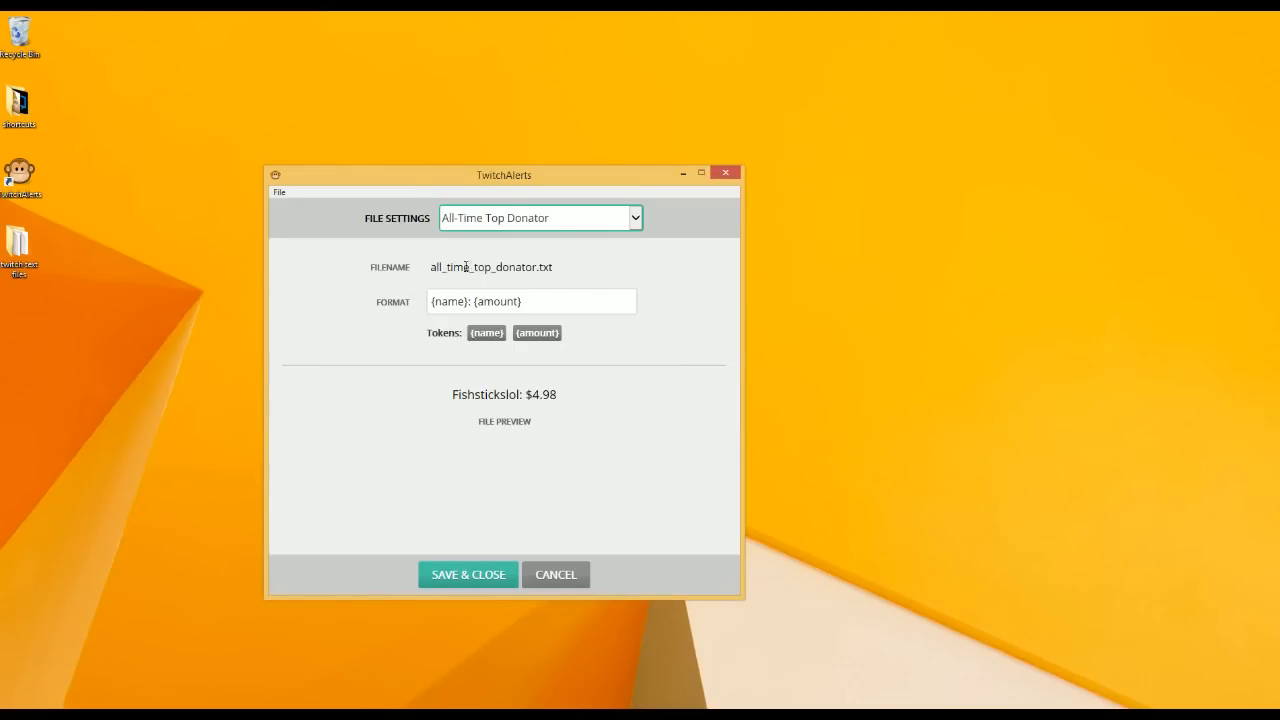
left_click_drag(430, 267, 535, 270)
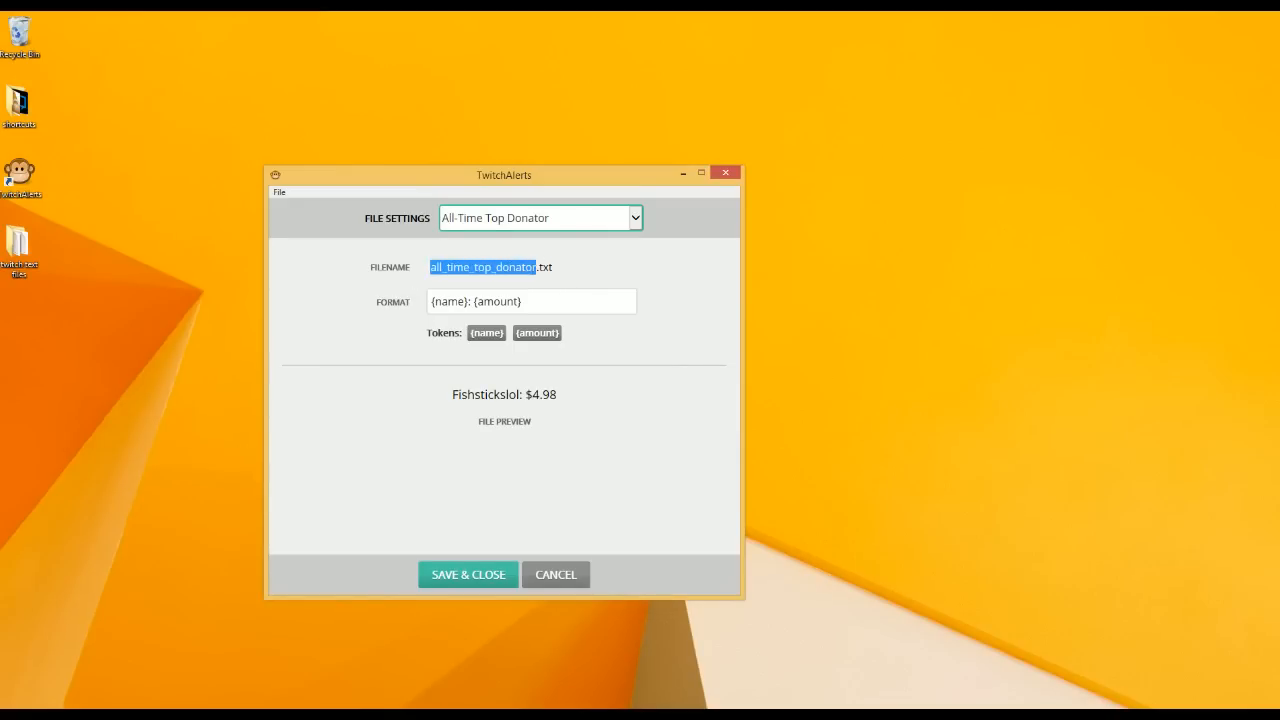
left_click(561, 271)
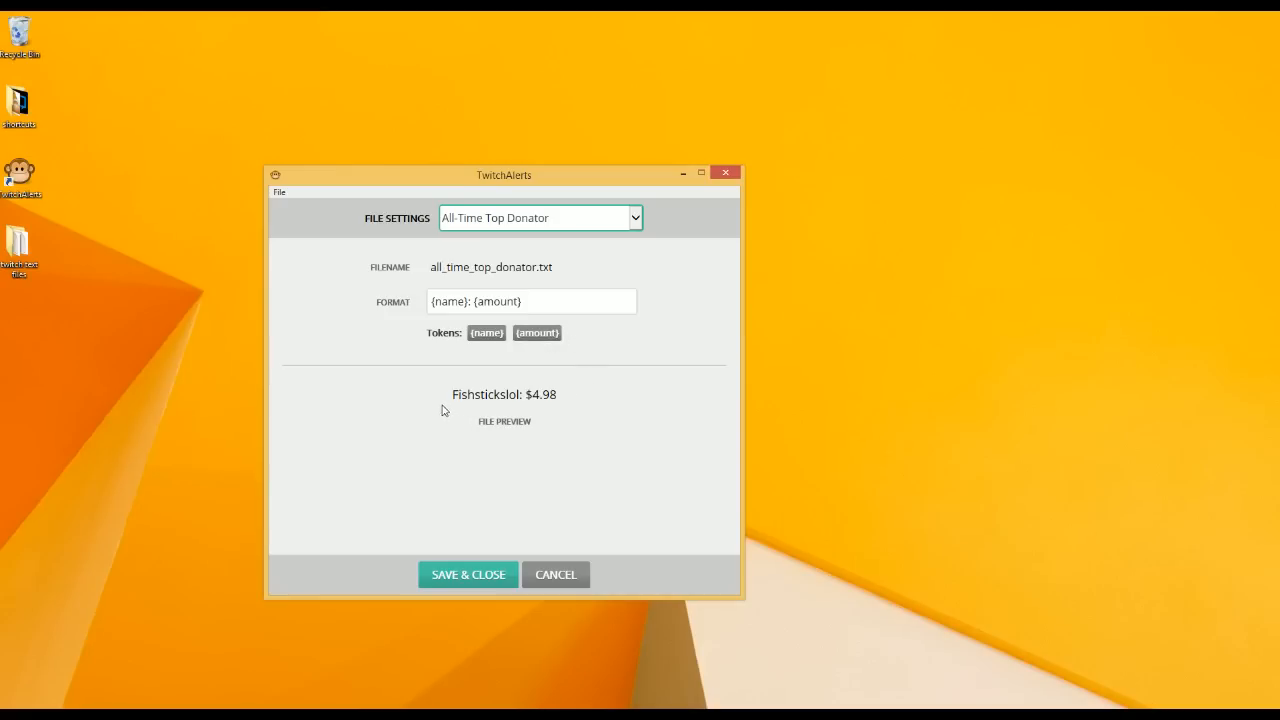
left_click_drag(460, 398, 502, 401)
left_click(540, 401)
- Insert a second {amount} token in the All-Time Top Donator format and delete it again
left_click(522, 301)
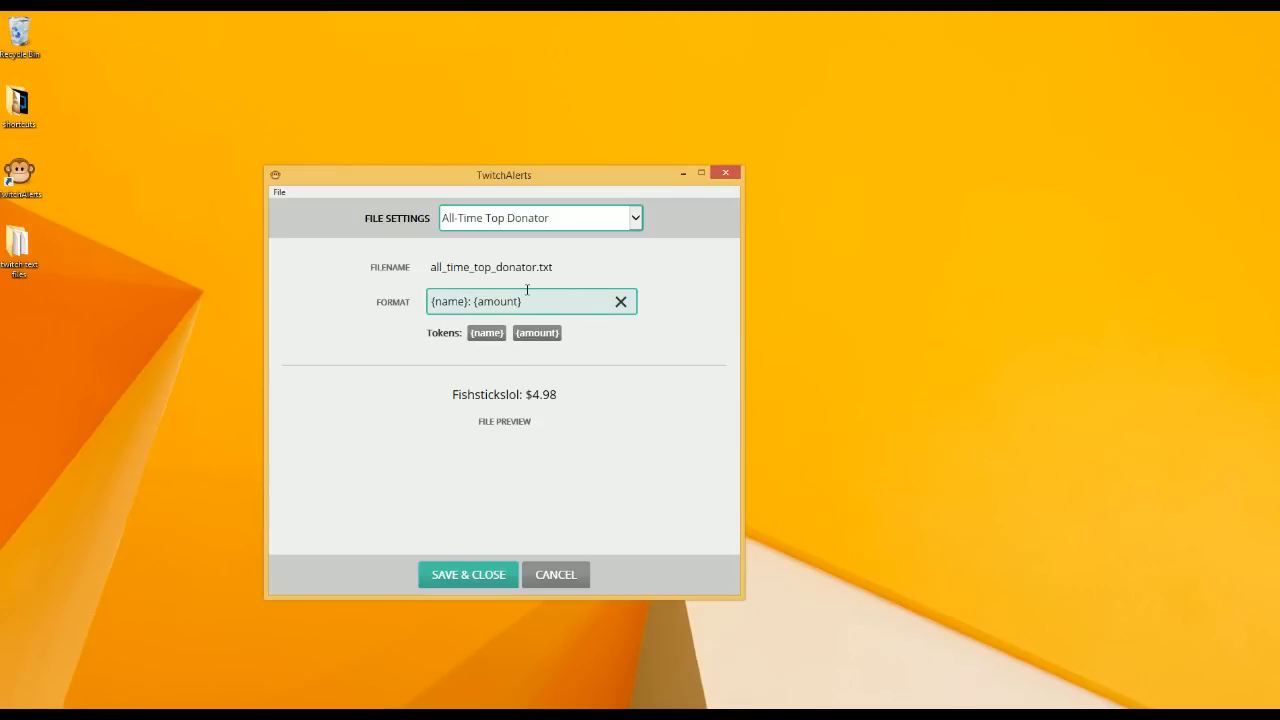
left_click(527, 333)
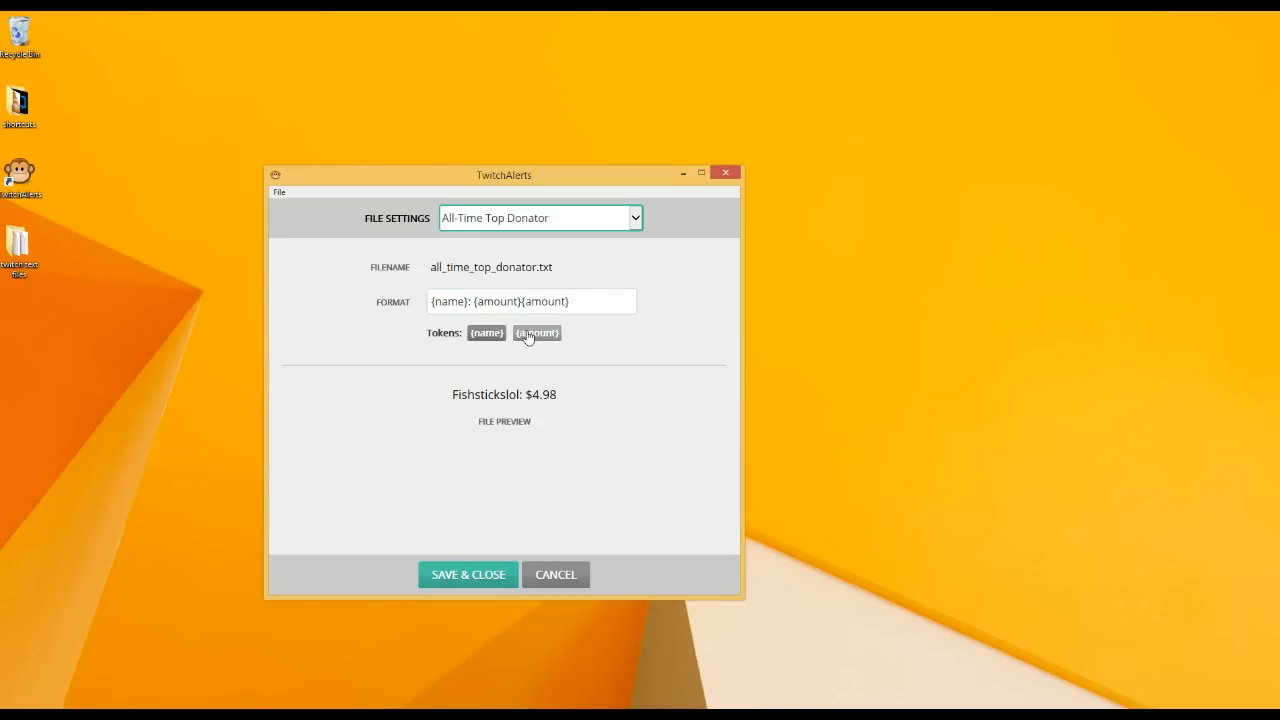
left_click(579, 298)
key("BackSpace")
key("BackSpace")
key("BackSpace")
key("BackSpace")
key("BackSpace")
key("BackSpace")
key("BackSpace")
key("BackSpace")
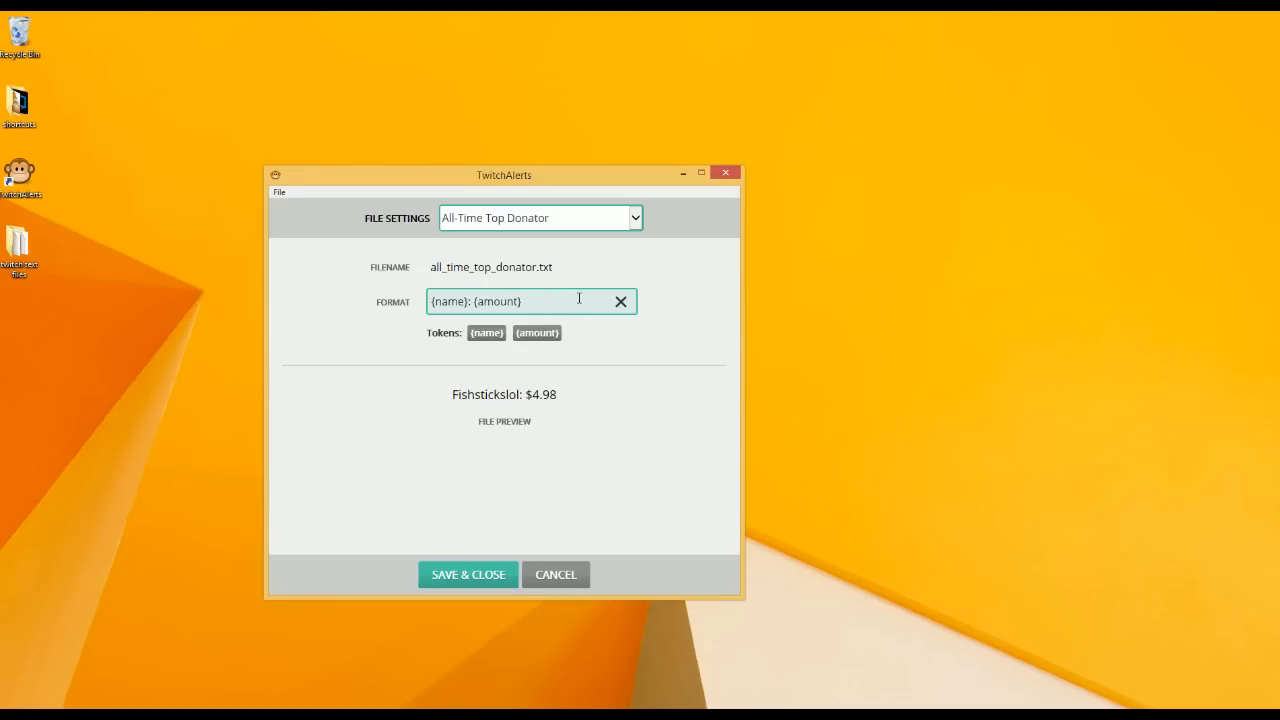
left_click(447, 331)
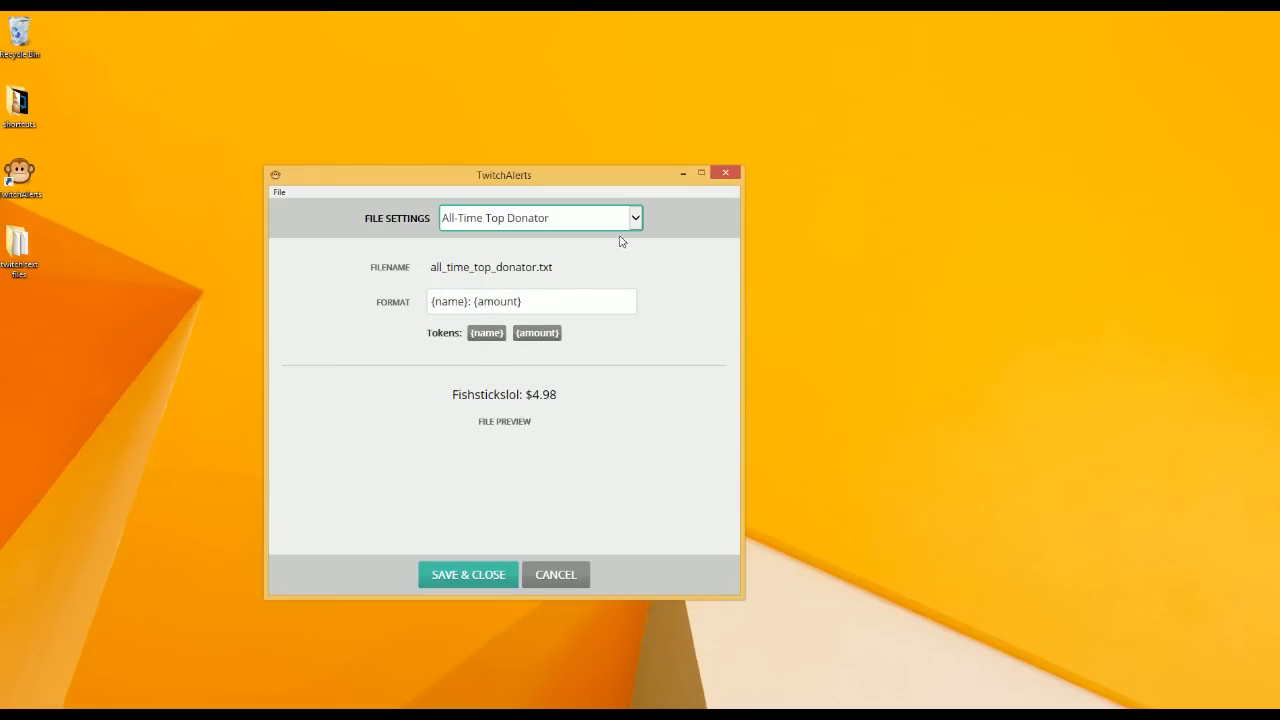
- Select the Session Follower Count file and set its format to {count}/30
left_click(635, 220)
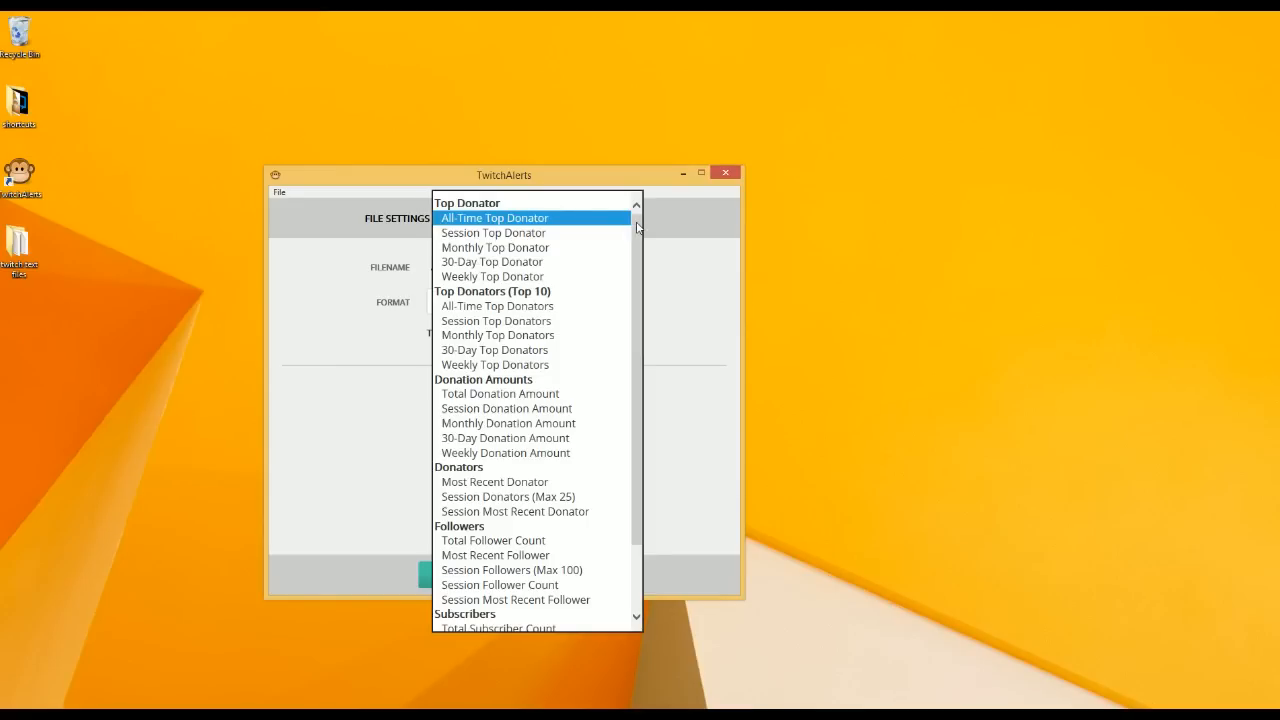
left_click_drag(637, 228, 649, 328)
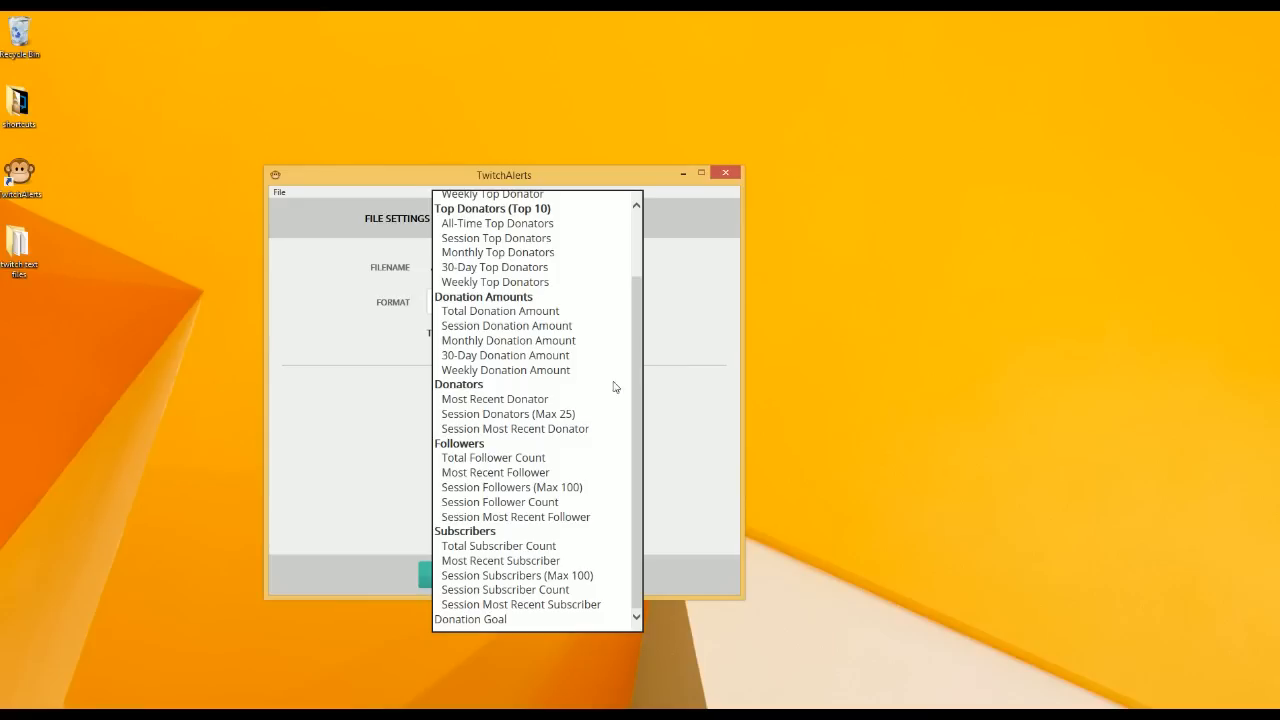
left_click(463, 508)
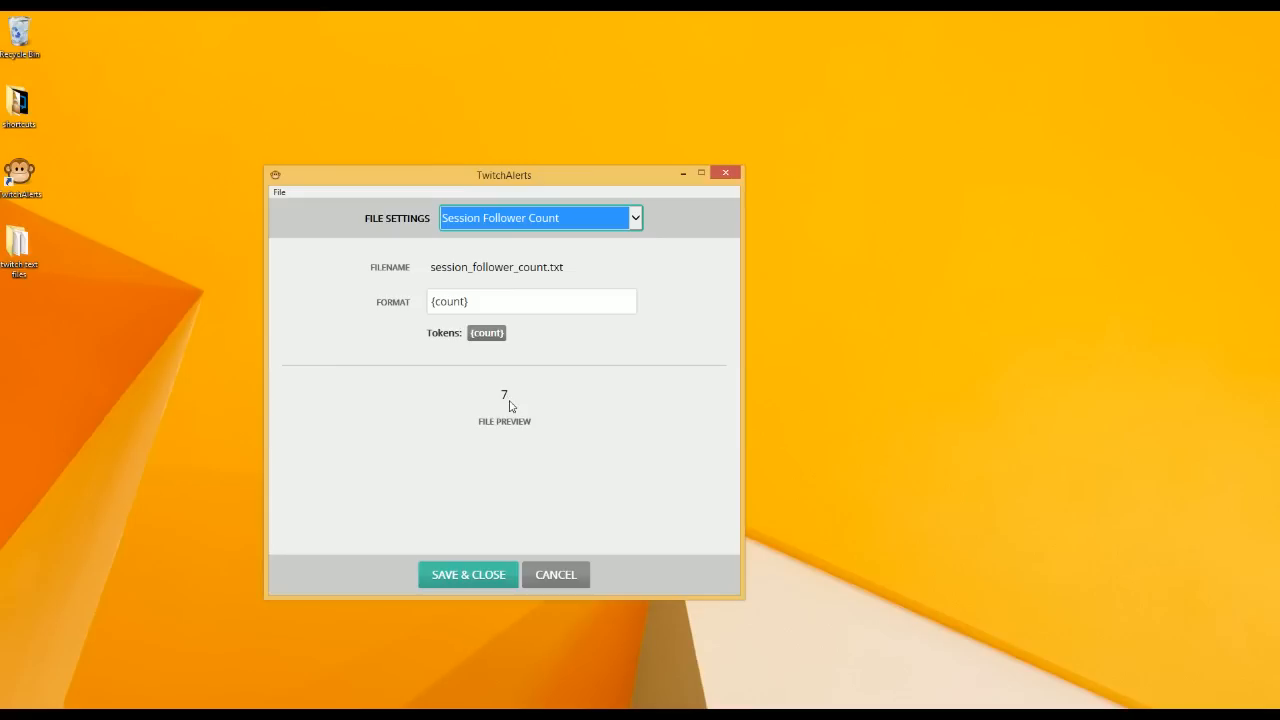
left_click(491, 299)
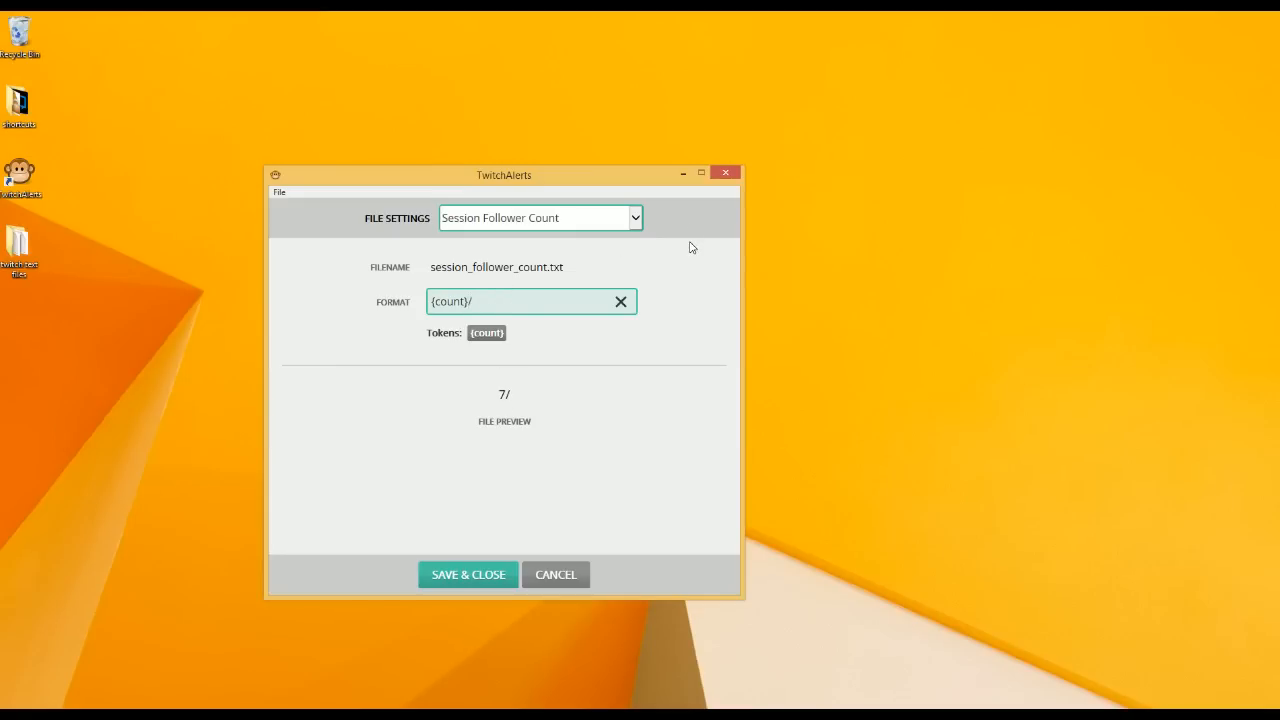
type("/30")
left_click(685, 361)
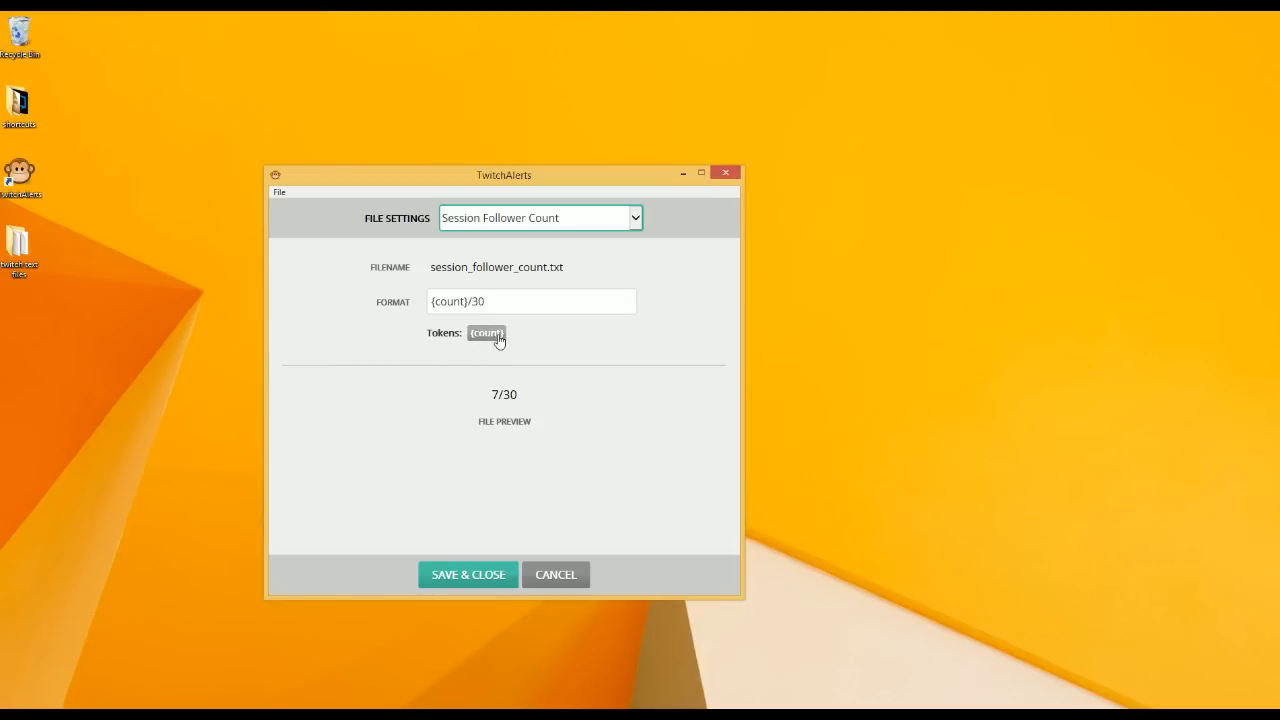
- Select the All-Time Top Donator file, append /$50 to its format and remove that addition again
left_click(636, 219)
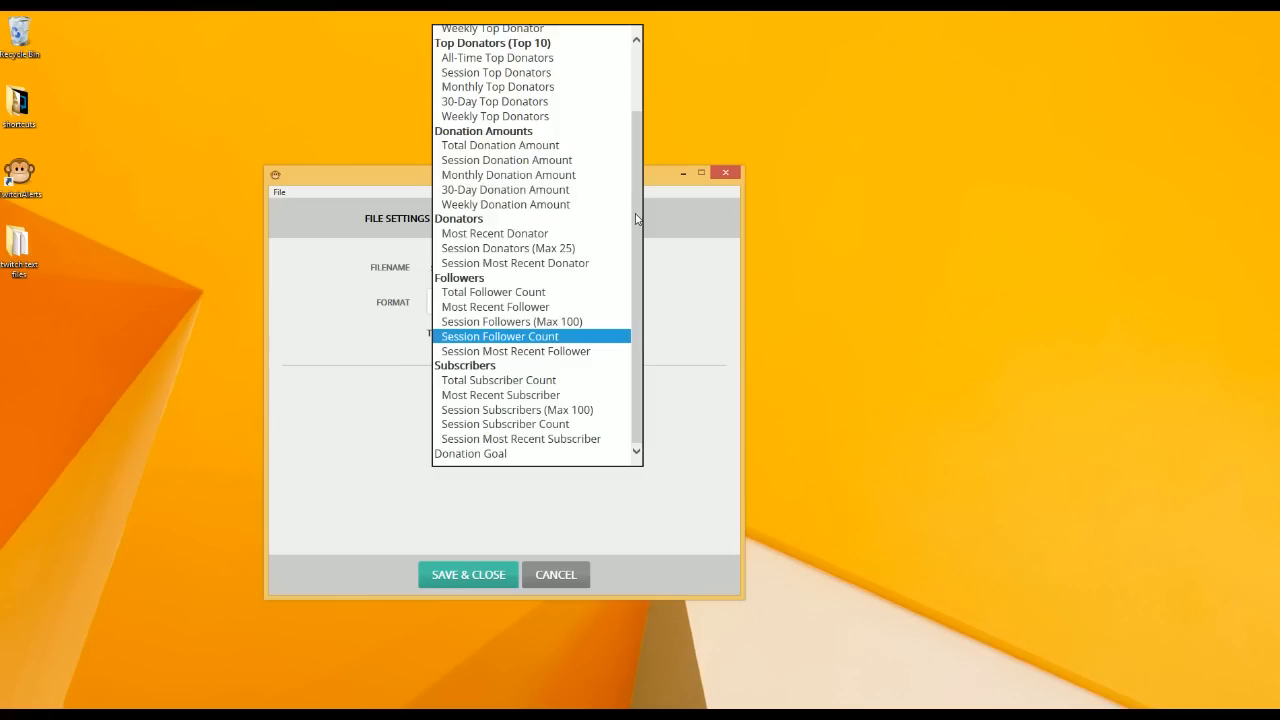
scroll(636, 219, "up", 2)
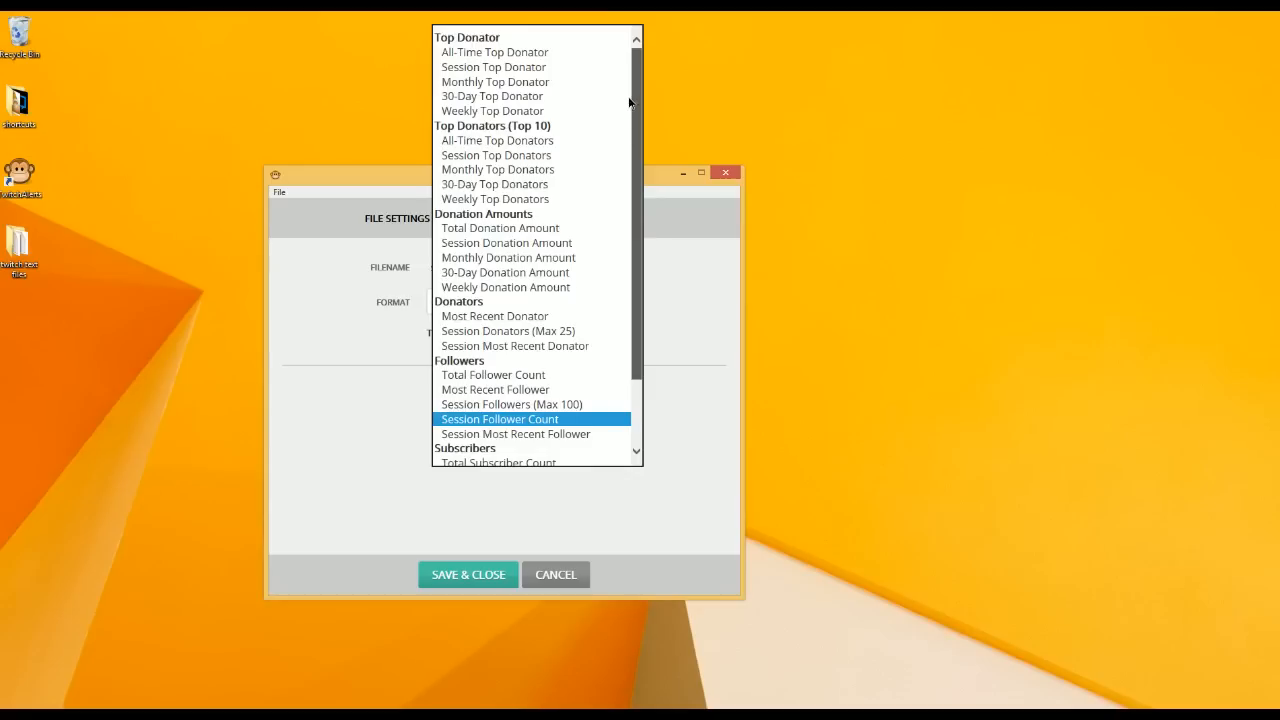
left_click(505, 47)
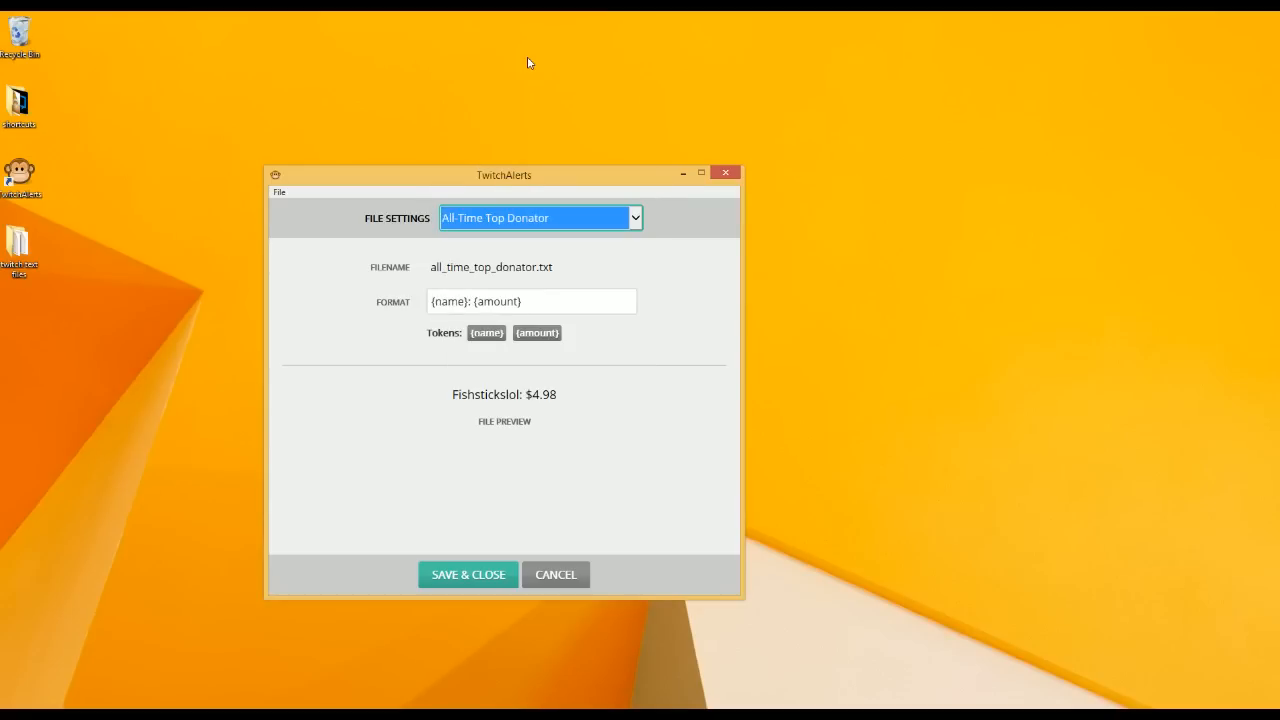
left_click(527, 305)
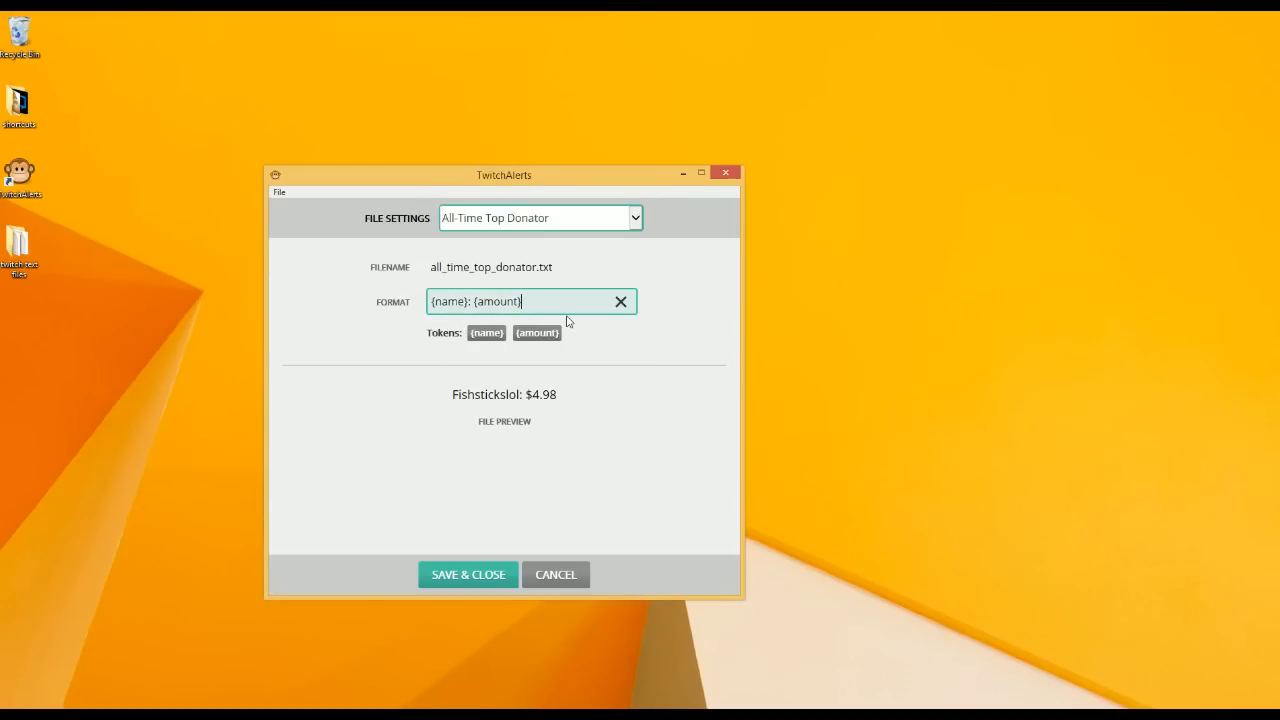
type("/$50")
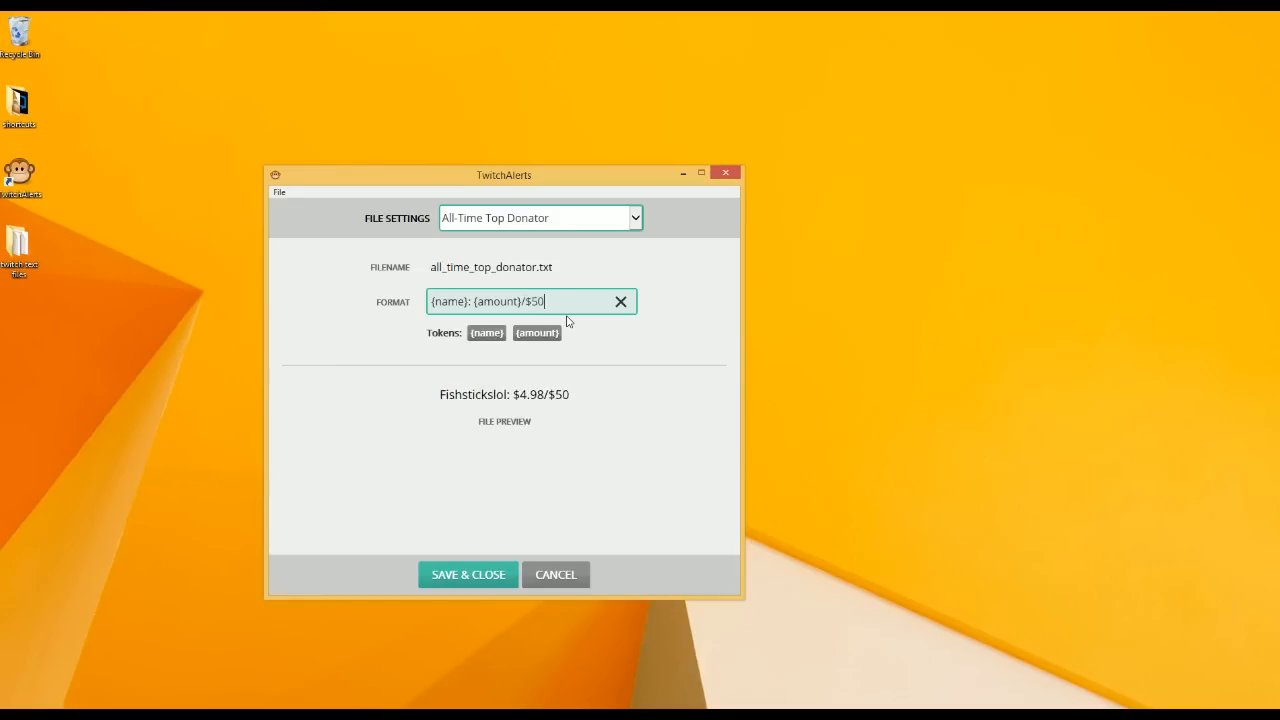
key("BackSpace")
key("BackSpace")
key("BackSpace")
key("BackSpace")
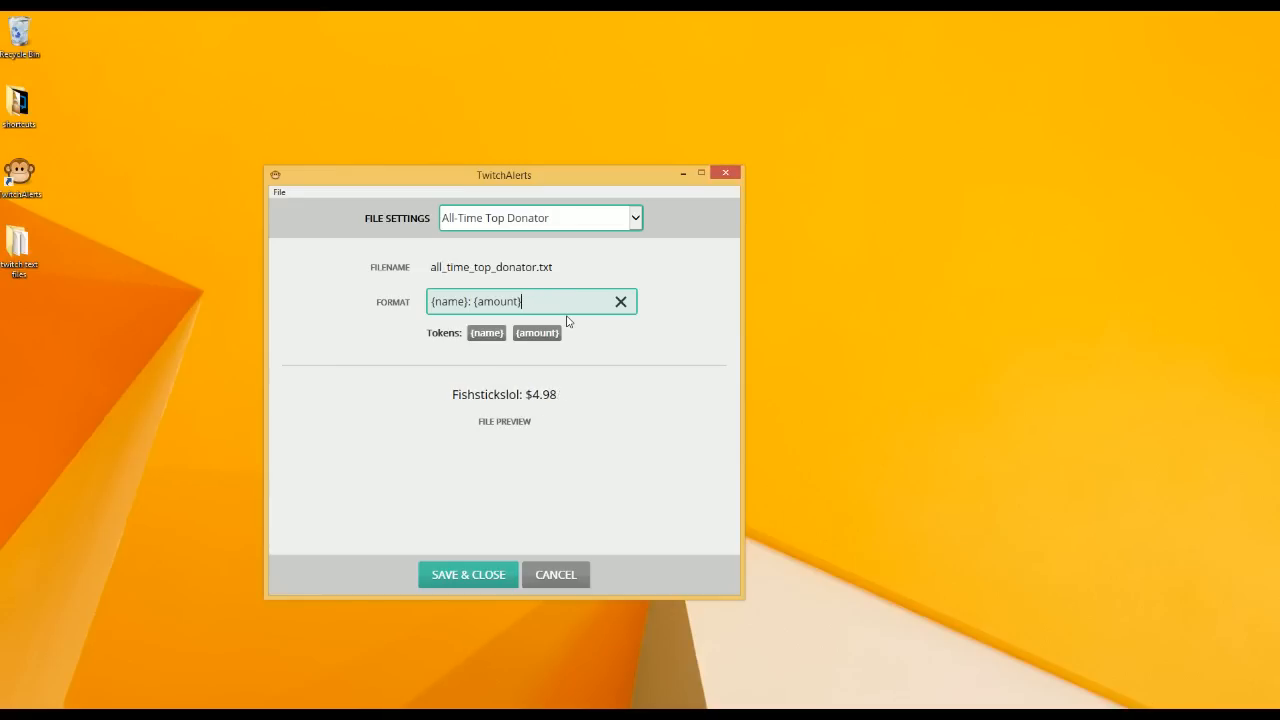
- Try appending "out of $50" to the All-Time Top Donator format and restore it to {name}: {amount}
type("out of ")
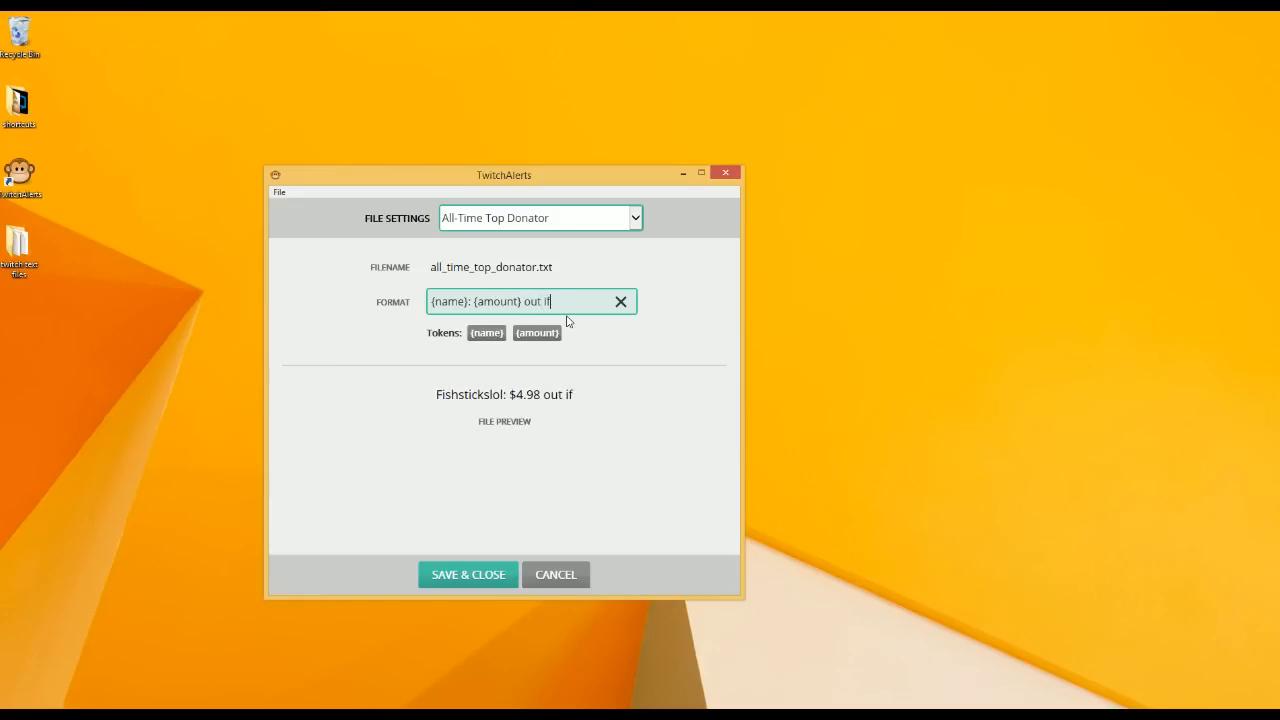
type("%")
key("BackSpace")
type("$50")
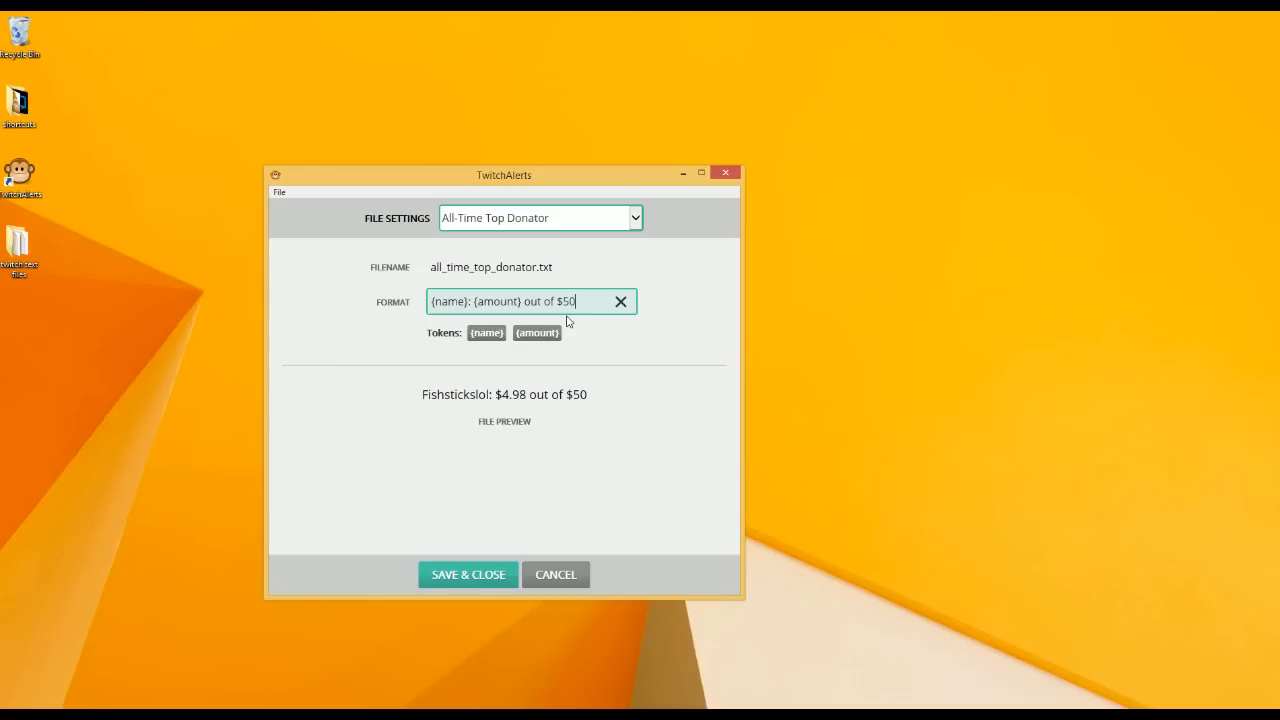
key("BackSpace")
key("BackSpace")
key("BackSpace")
key("BackSpace")
key("BackSpace")
key("BackSpace")
key("BackSpace")
key("BackSpace")
key("BackSpace")
key("BackSpace")
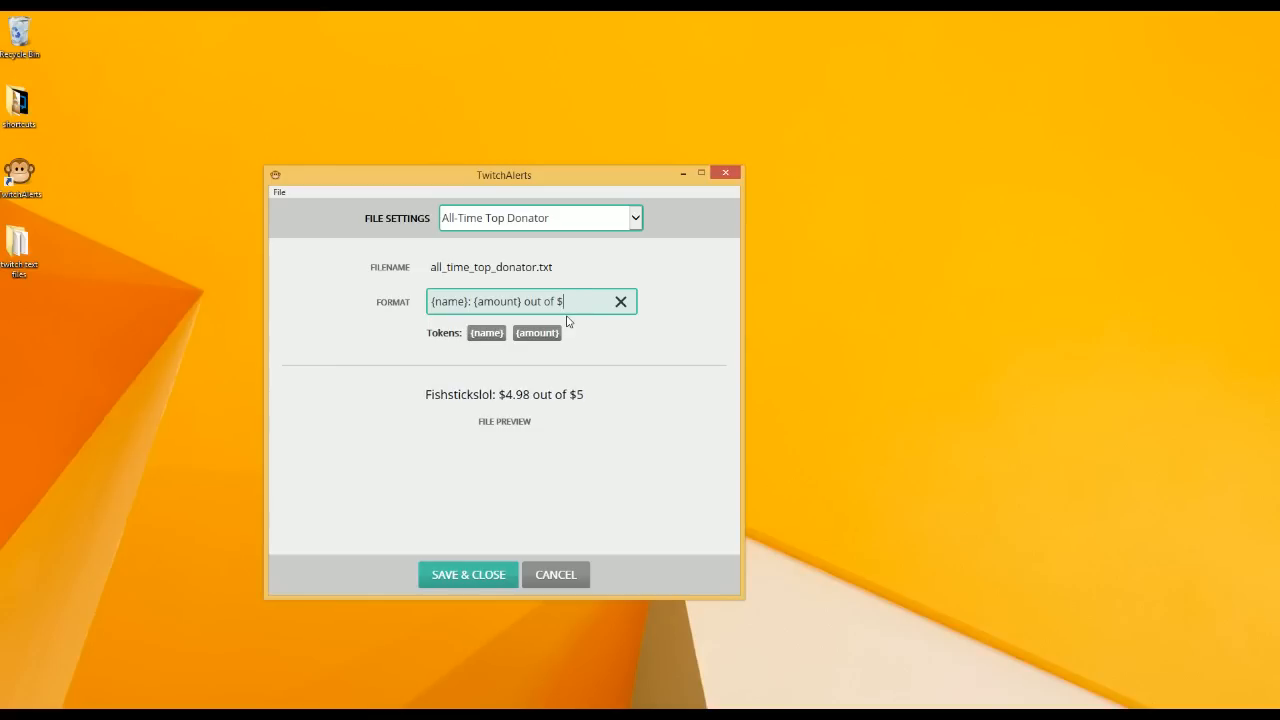
key("BackSpace")
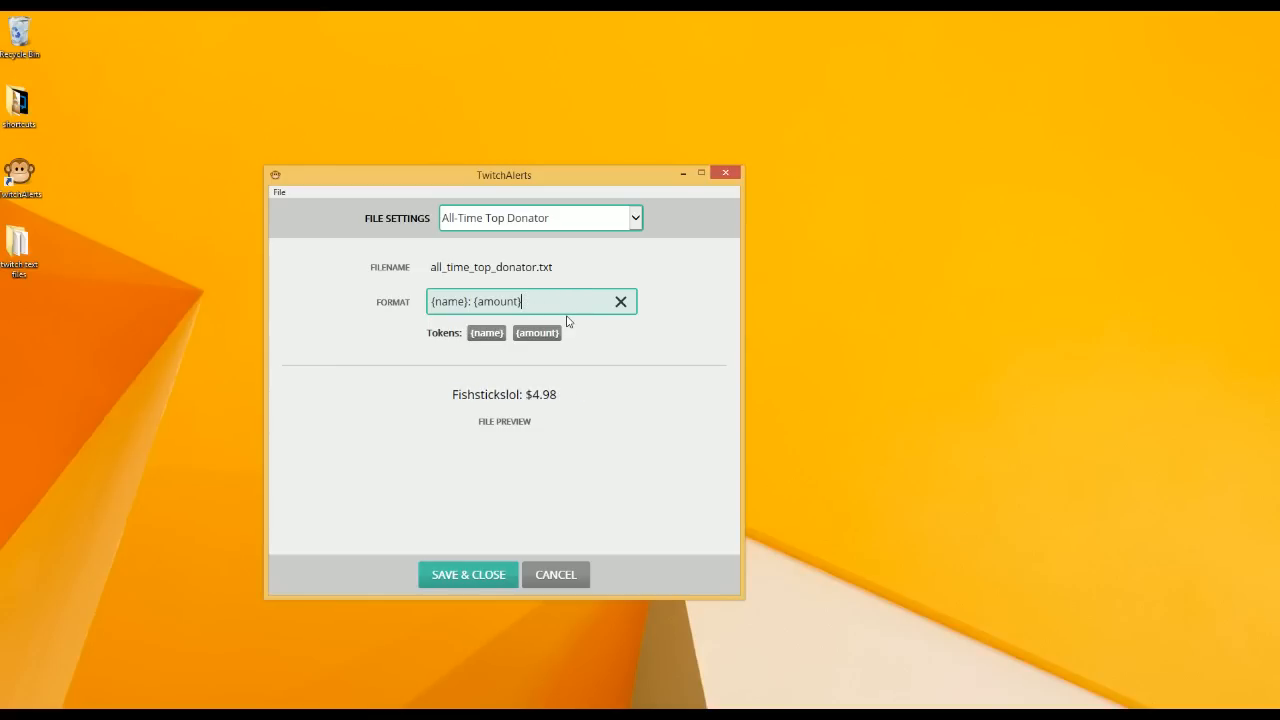
left_click(585, 281)
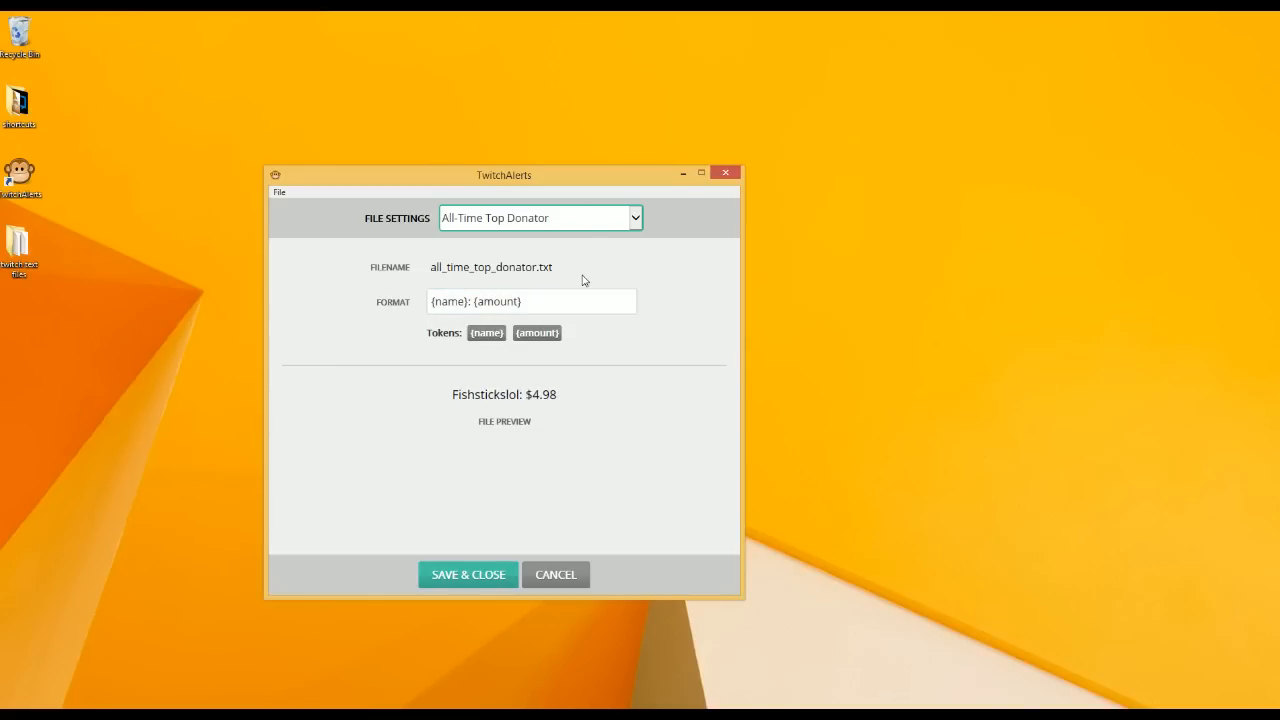
- Examine the file settings for Session Followers (Max 100) and Most Recent Follower
left_click(633, 217)
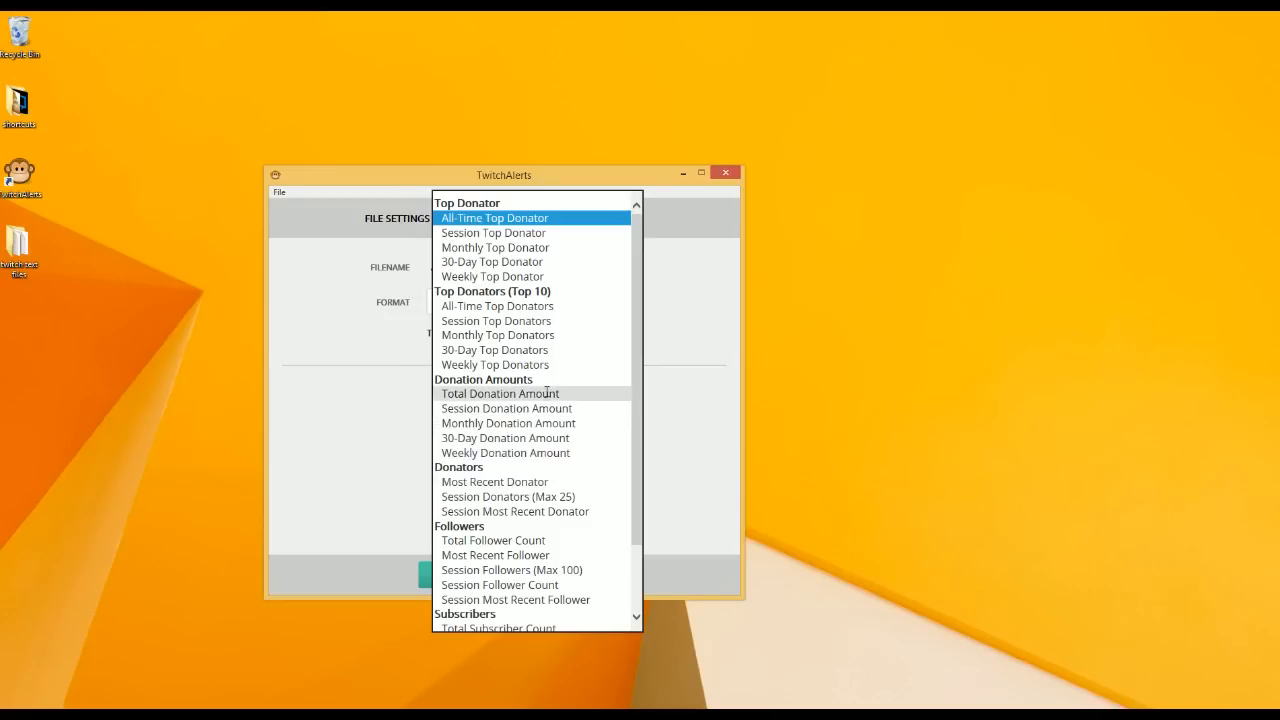
left_click(548, 570)
left_click(634, 222)
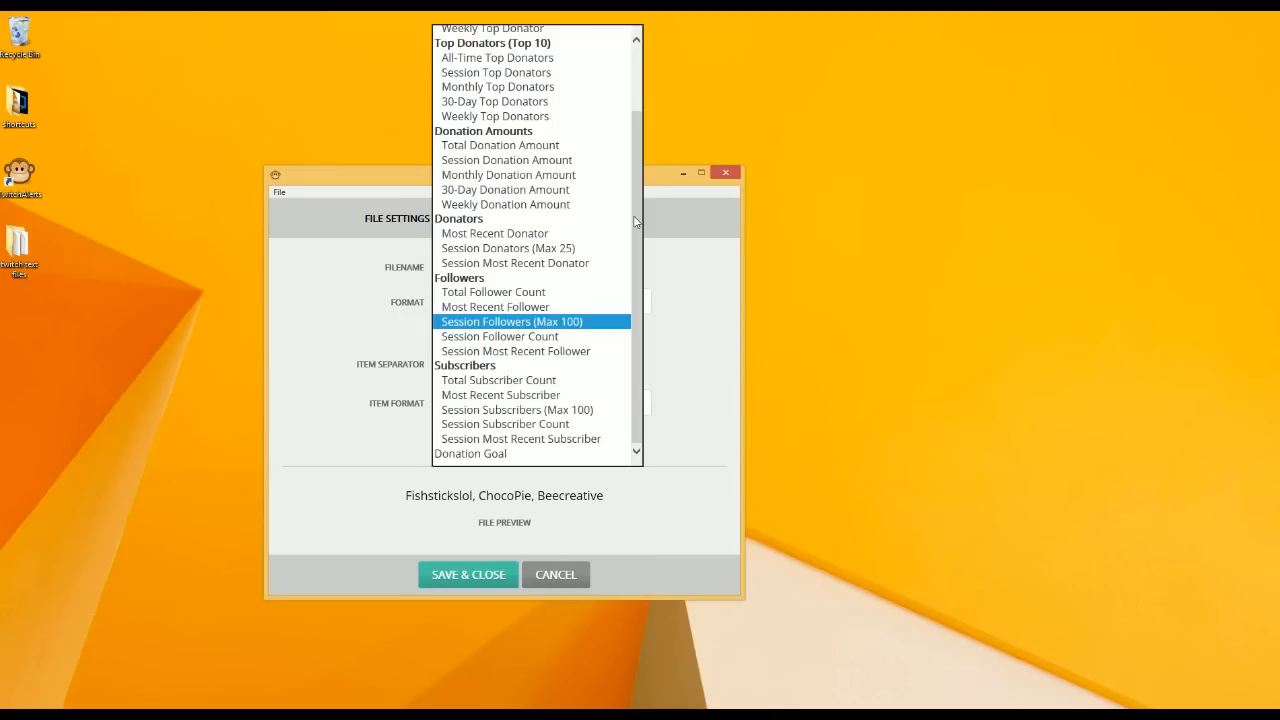
left_click(517, 307)
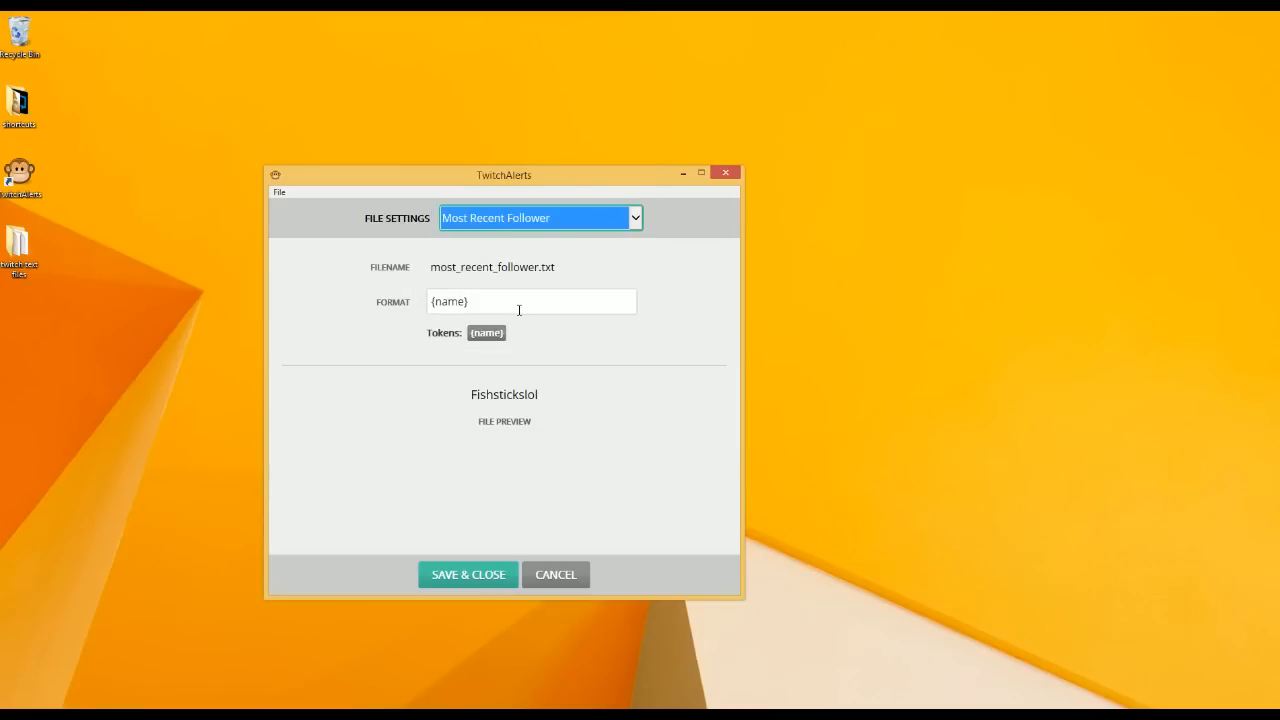
- Set the Total Follower Count file's format to {count}/15 and save the file settings, declining AutoComplete
left_click(572, 224)
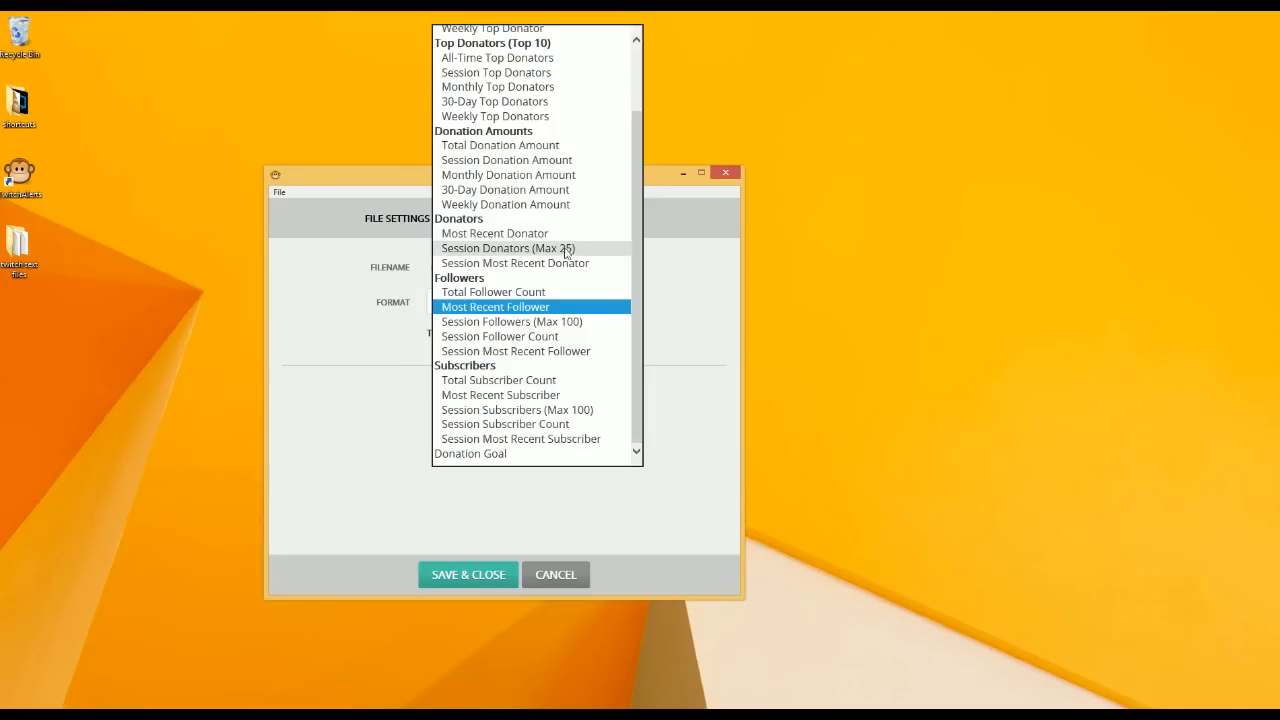
left_click(572, 292)
left_click(545, 300)
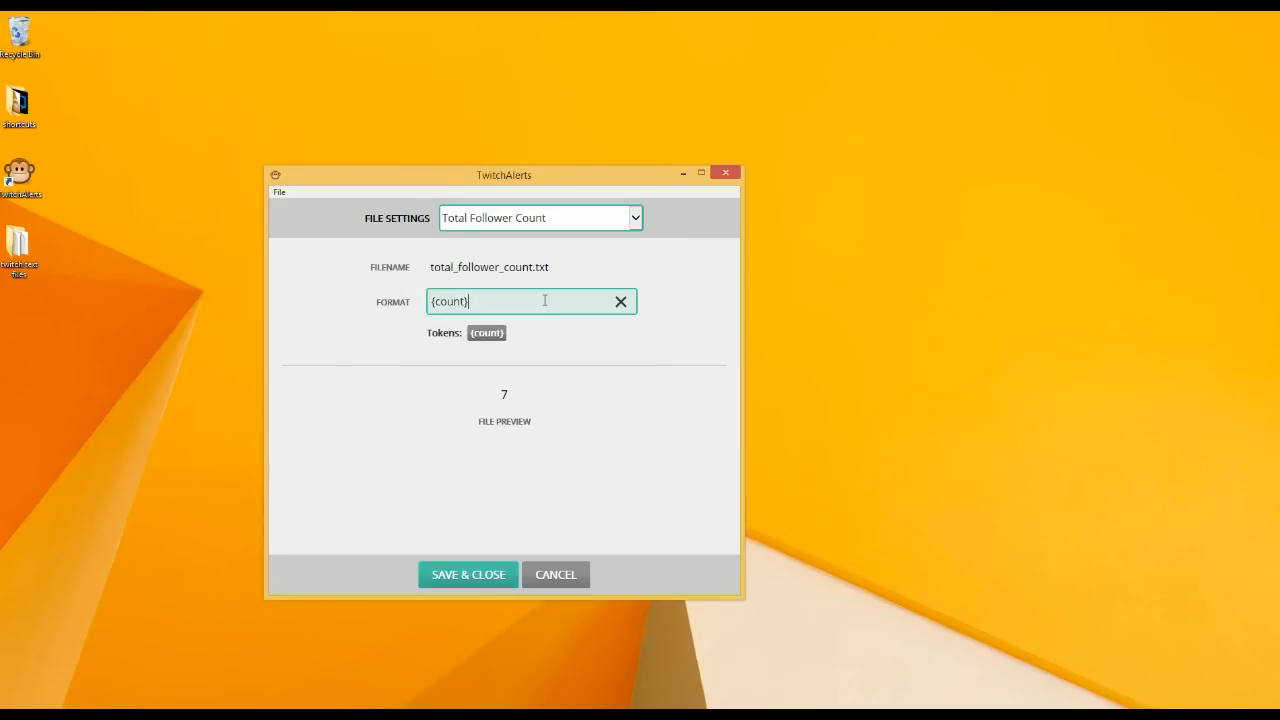
type("/15")
left_click(554, 370)
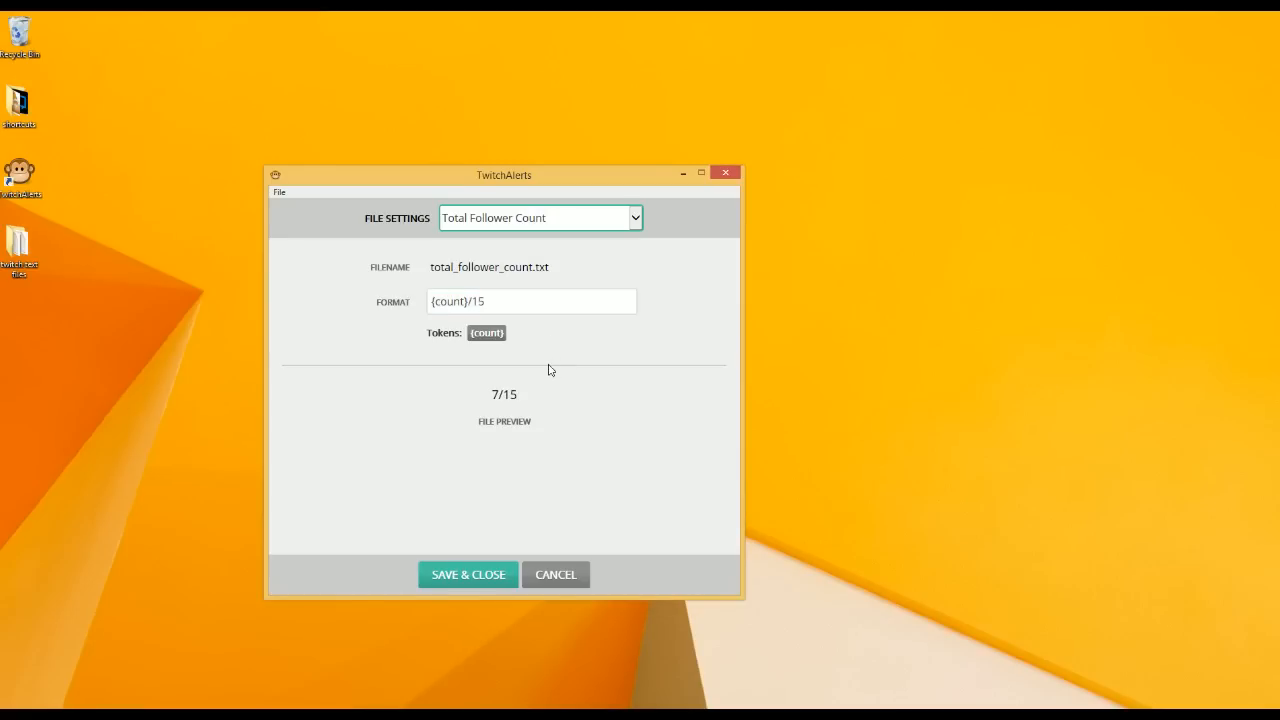
left_click(477, 574)
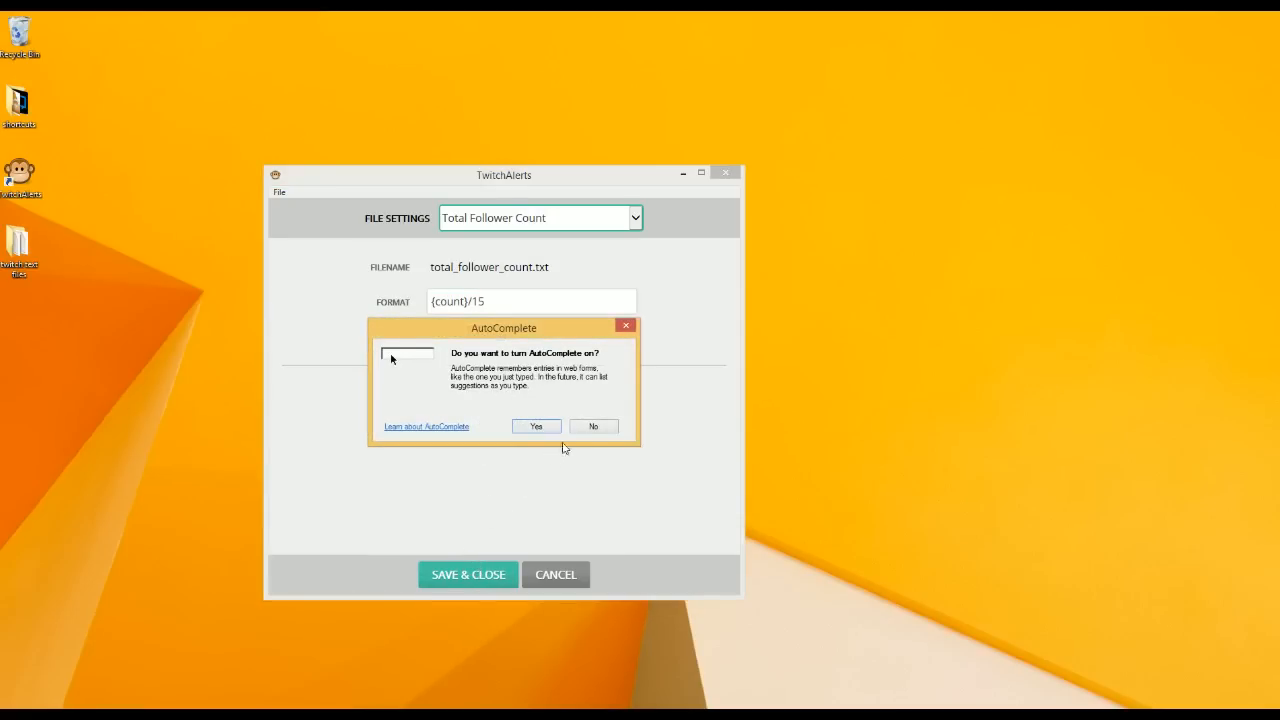
left_click(592, 426)
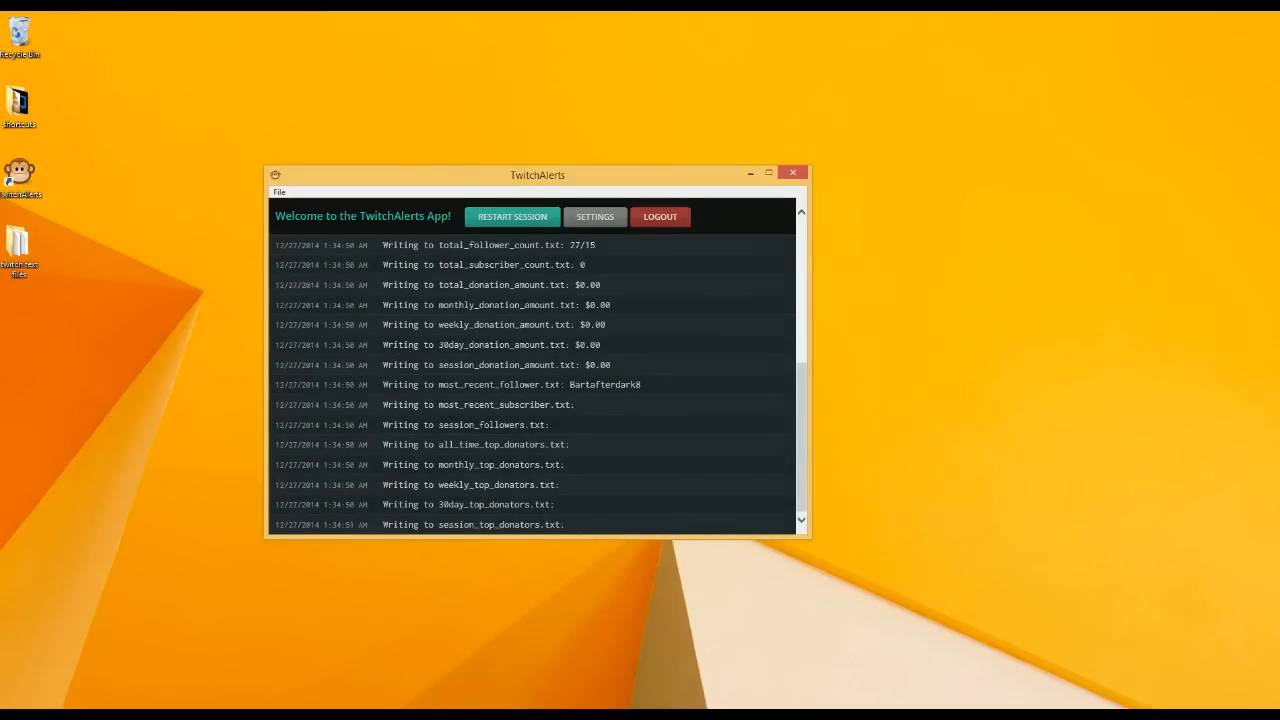
- Open the twitch text files folder on the desktop, check the contents of session_follower_count, and put both windows away
double_click(12, 255)
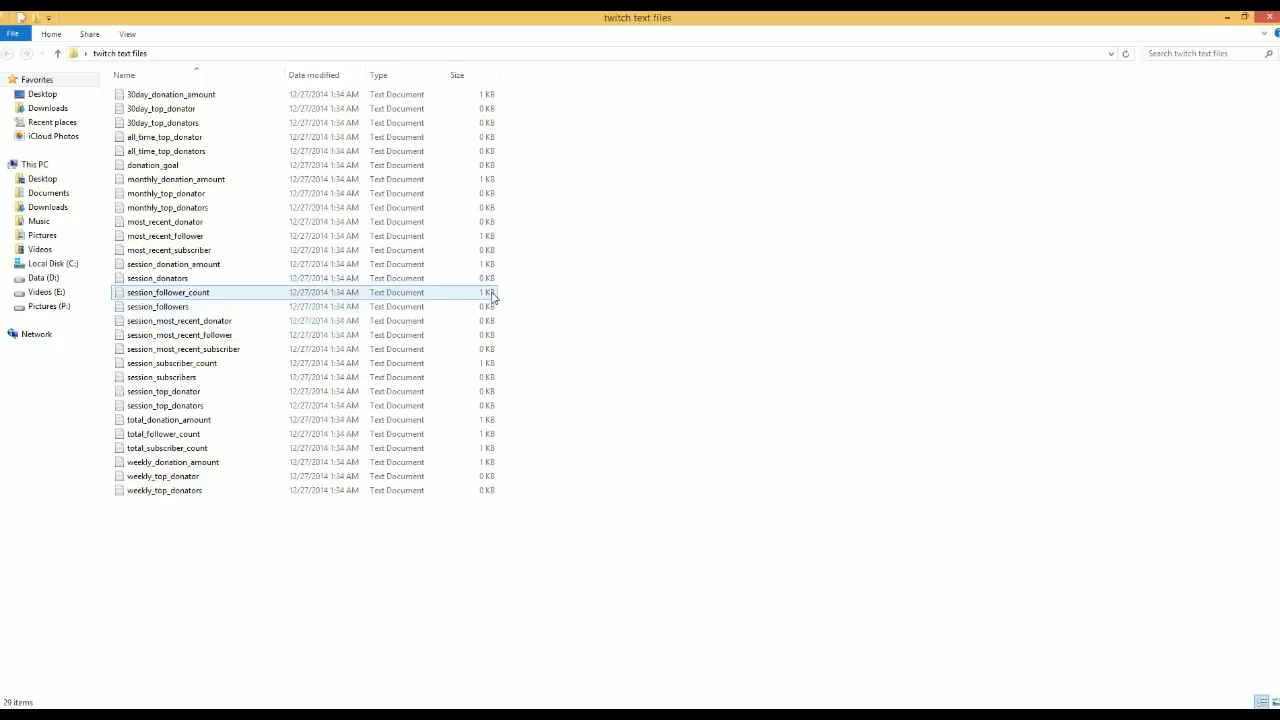
left_click(162, 295)
double_click(162, 295)
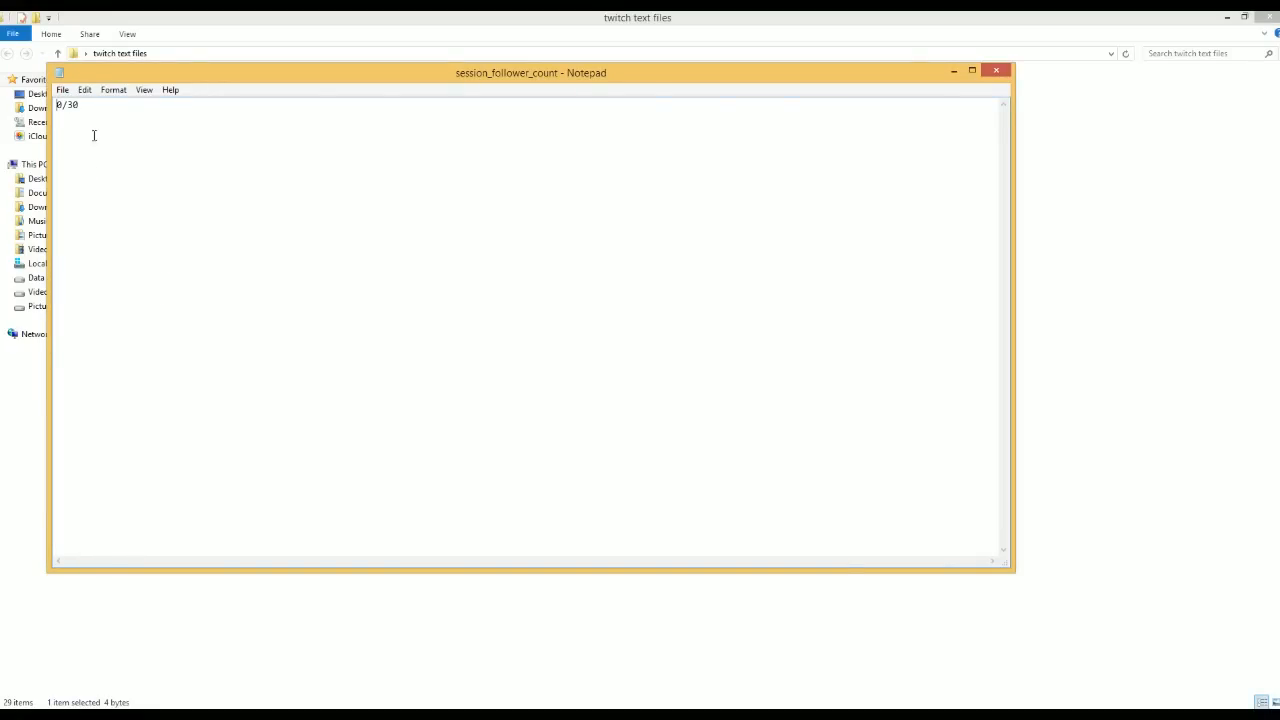
left_click(992, 72)
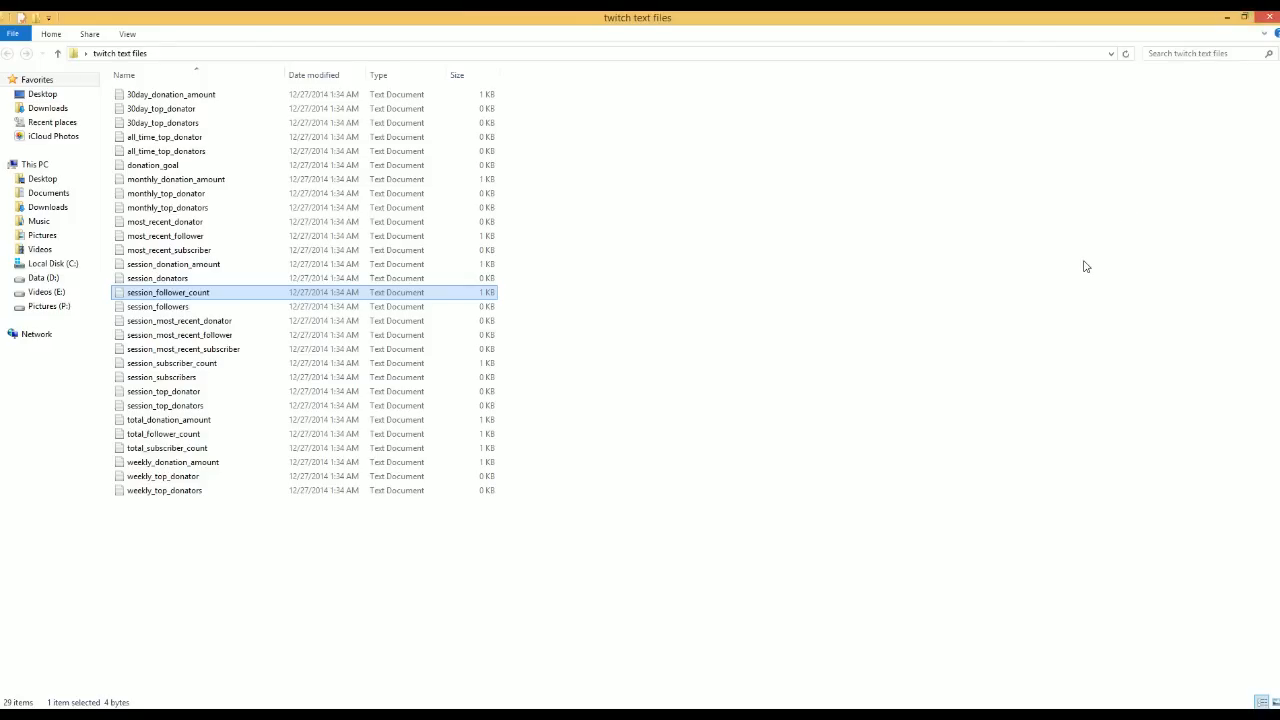
left_click(1227, 20)
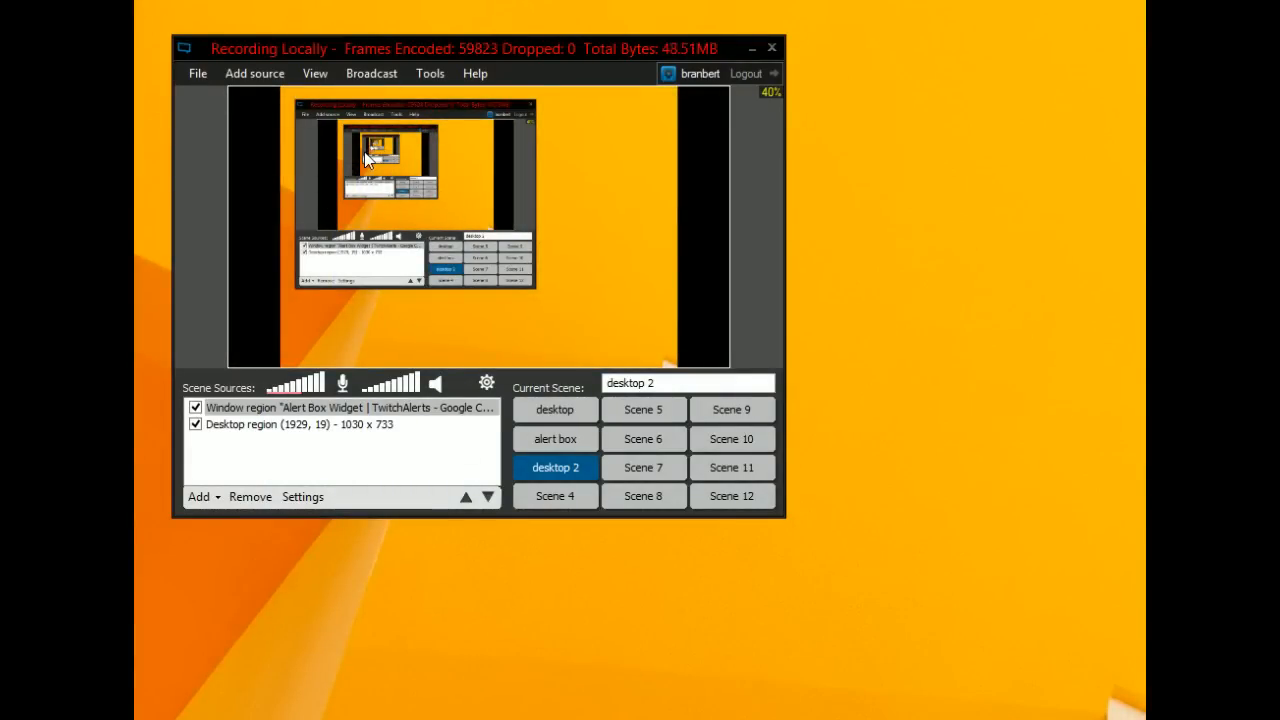
- In XSplit, add a text source to the desktop 2 scene using a custom script with the Load Text from Local File template
left_click(222, 491)
left_click(224, 491)
left_click(206, 499)
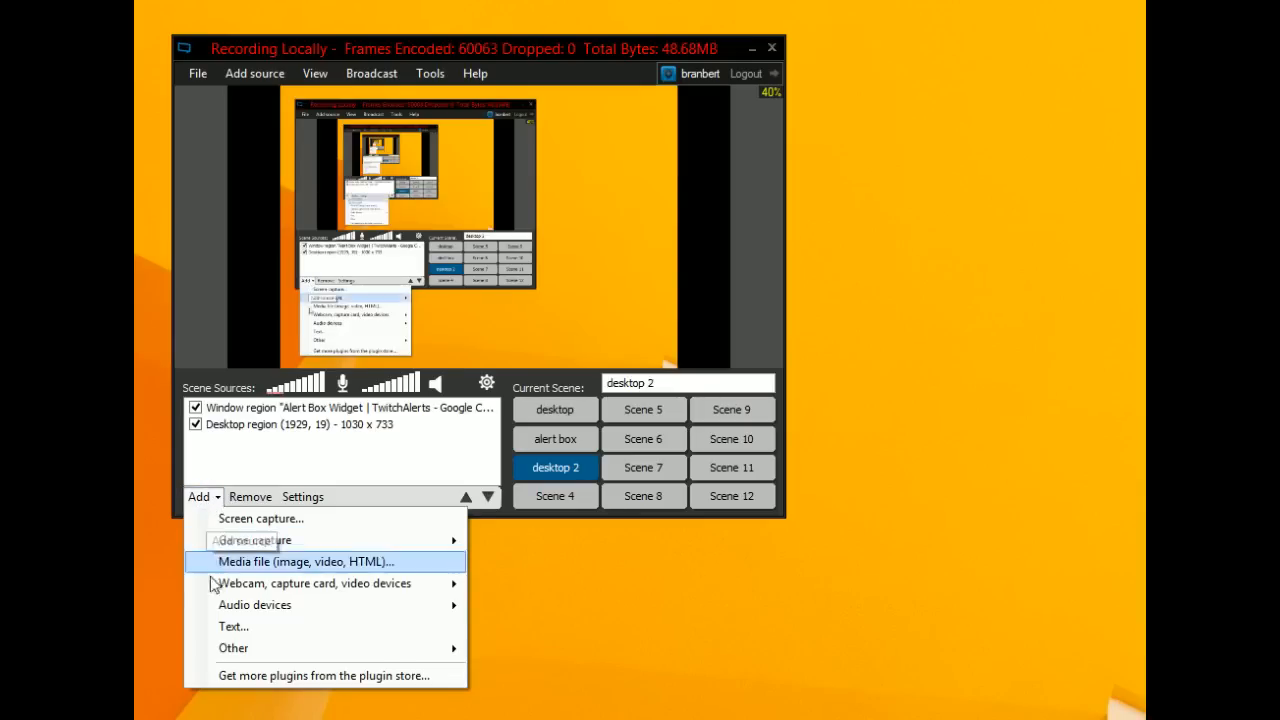
left_click(229, 626)
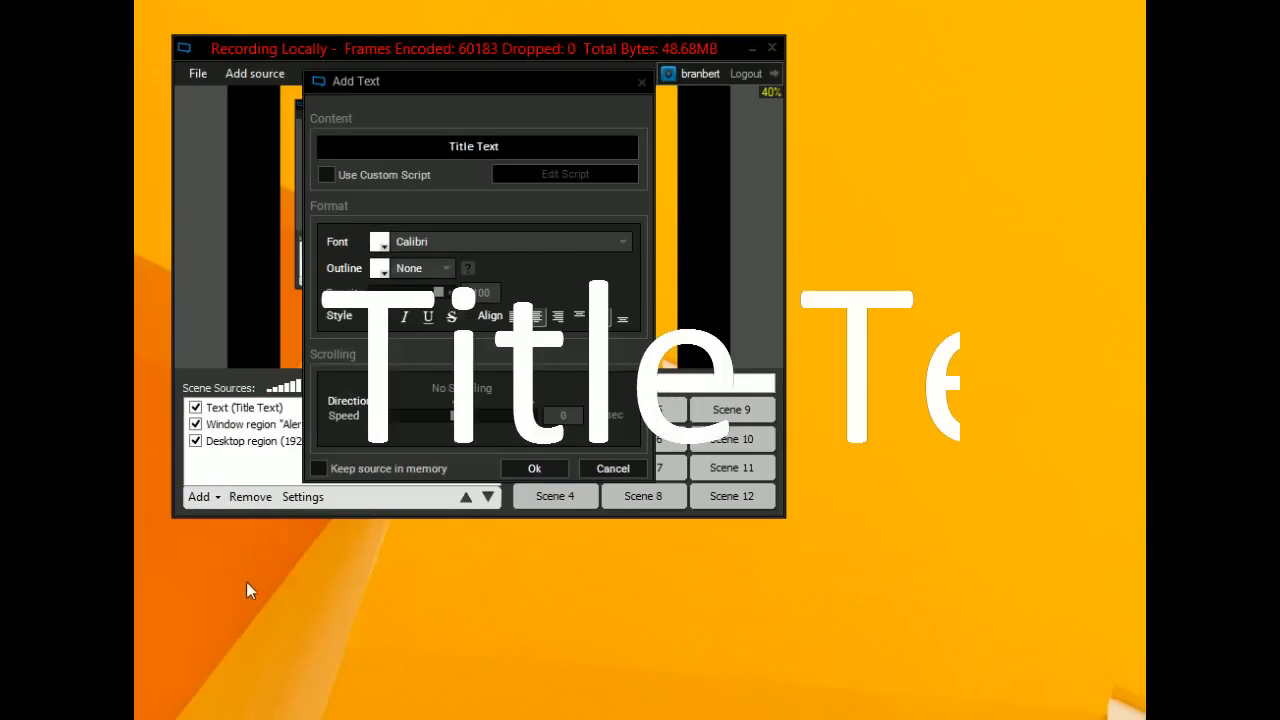
left_click(326, 179)
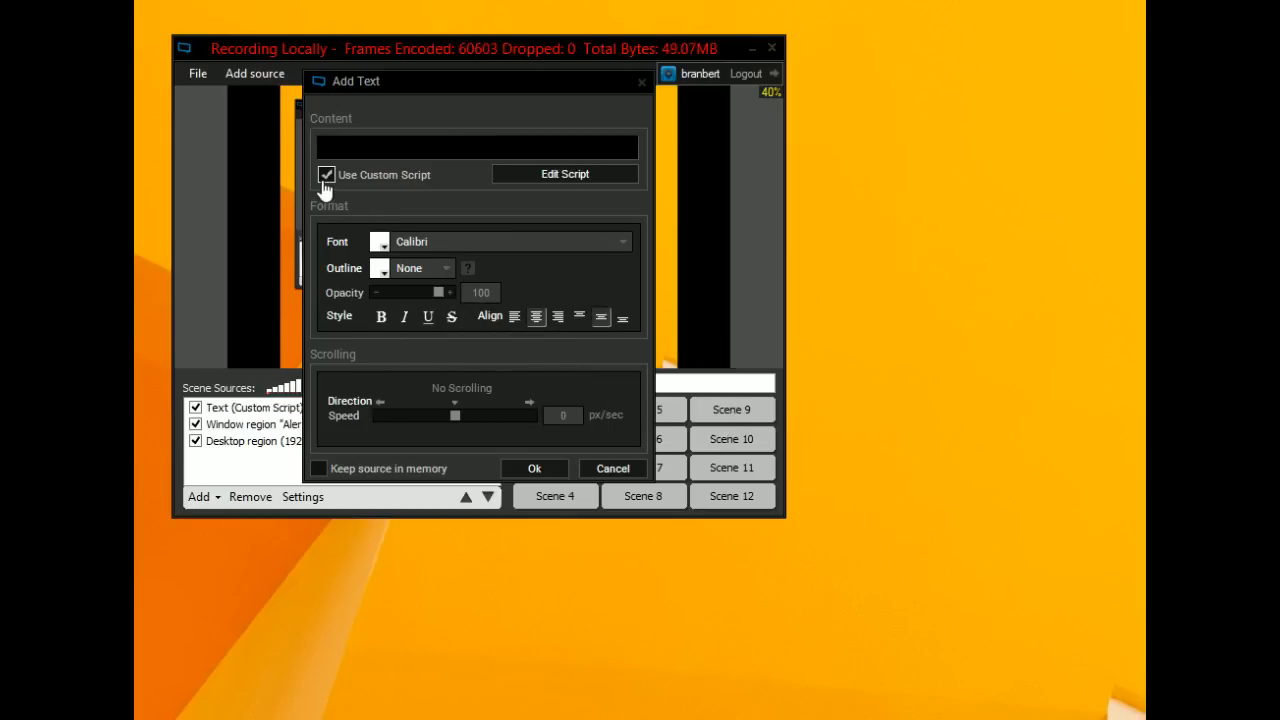
left_click(544, 174)
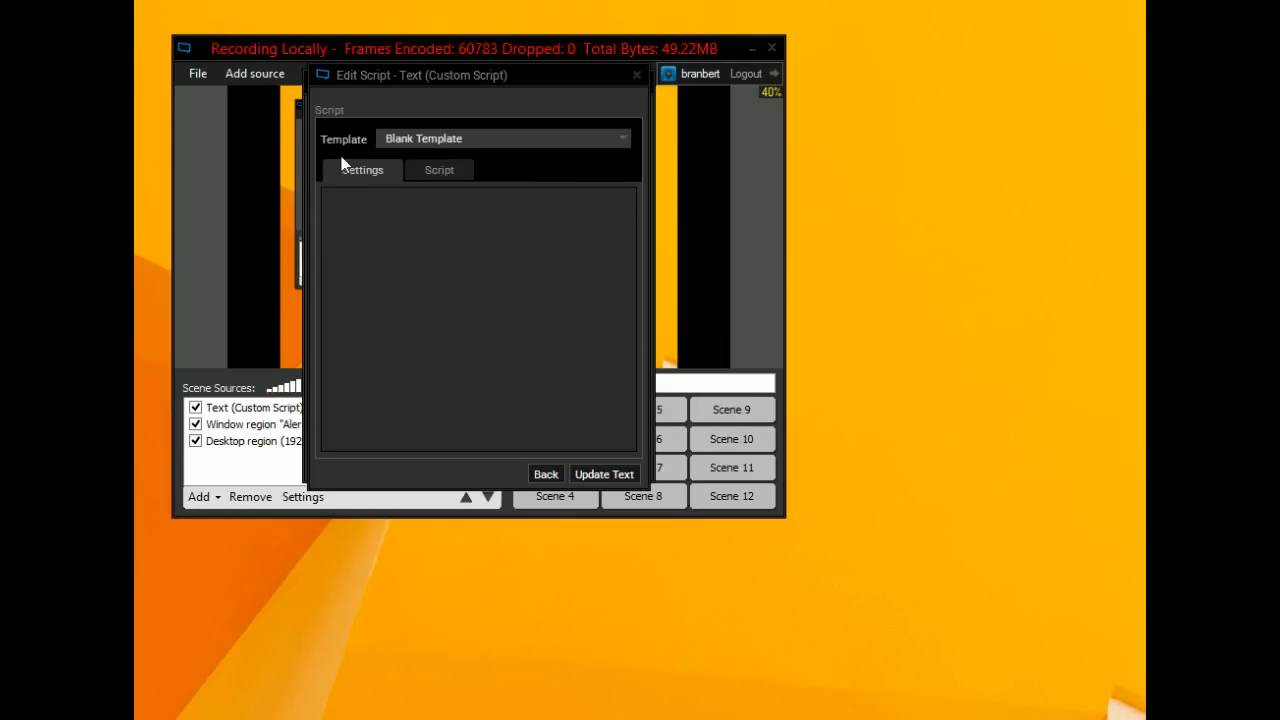
left_click(409, 140)
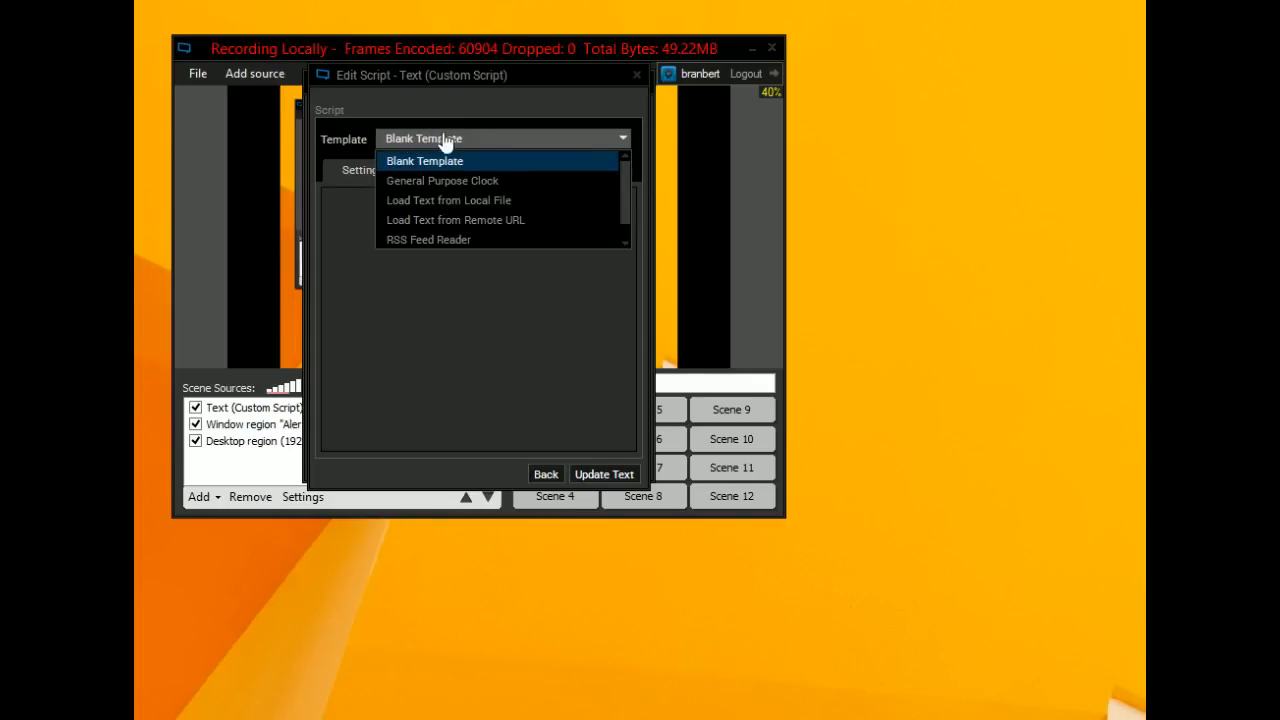
left_click(446, 205)
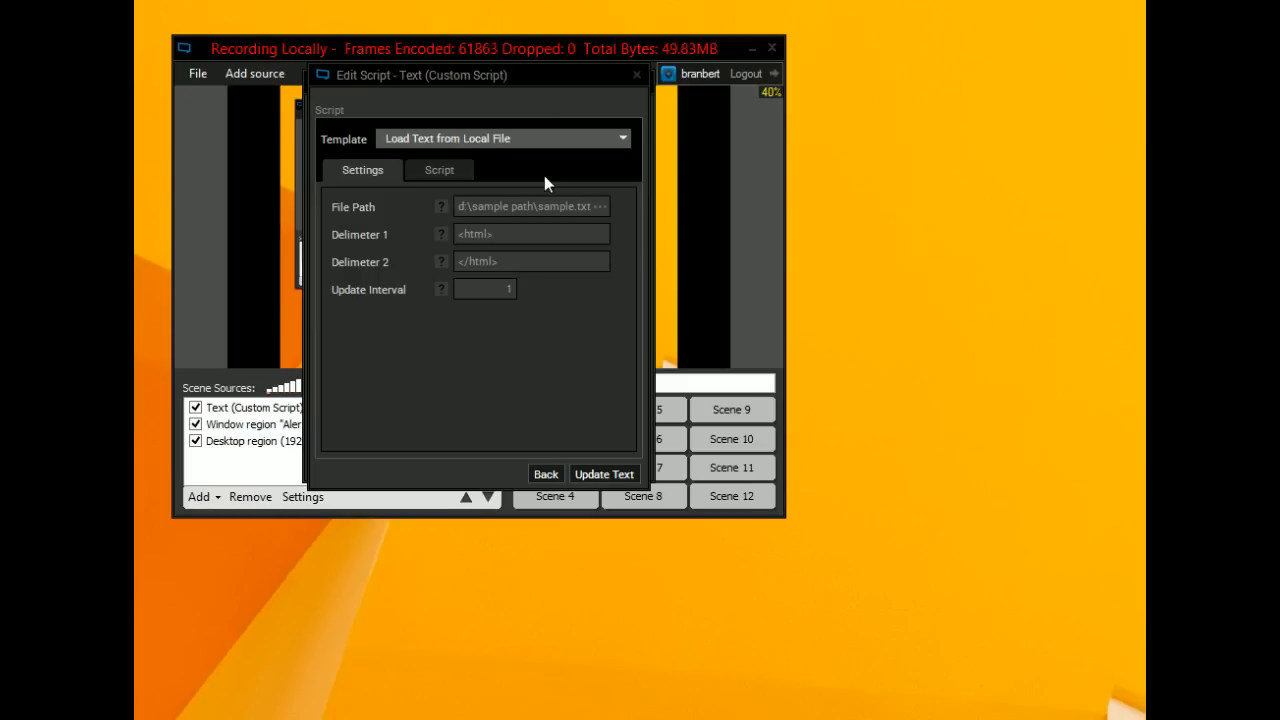
- Set the script's file path to session_follower_count in the desktop's twitch text files folder and update the text
left_click(603, 206)
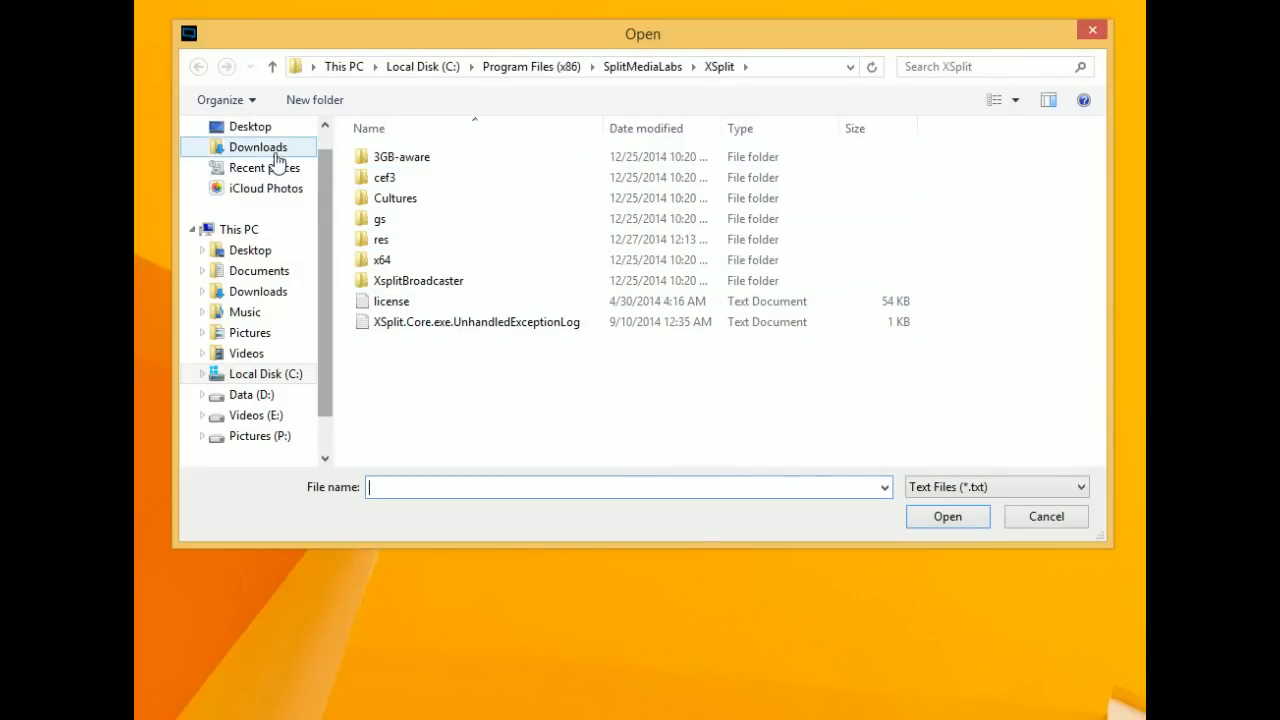
left_click(252, 130)
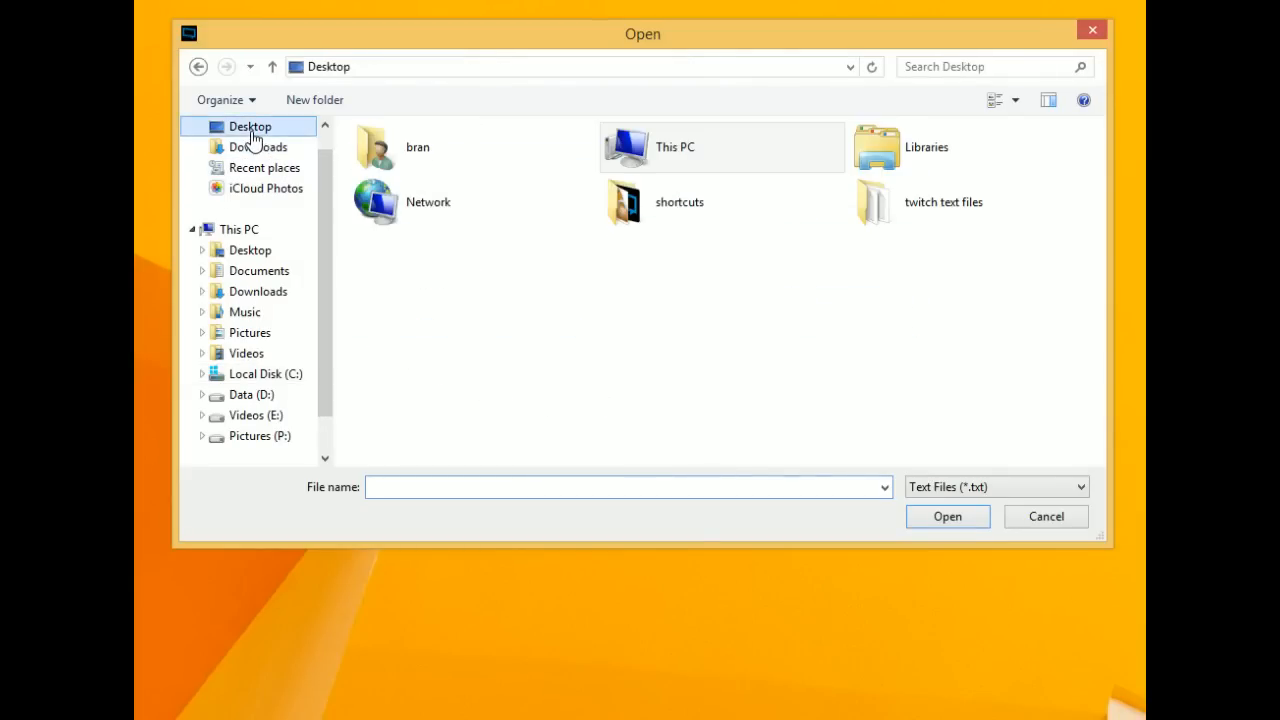
double_click(912, 205)
left_click_drag(1104, 167, 1111, 248)
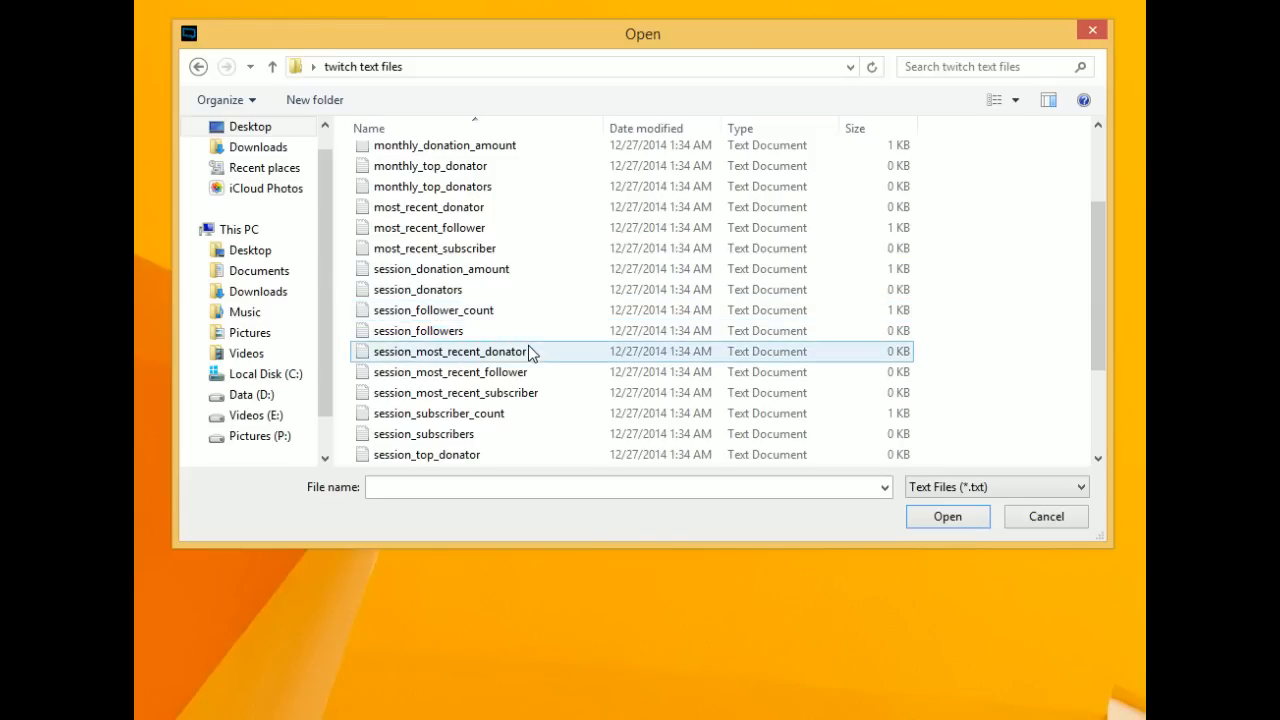
left_click(518, 310)
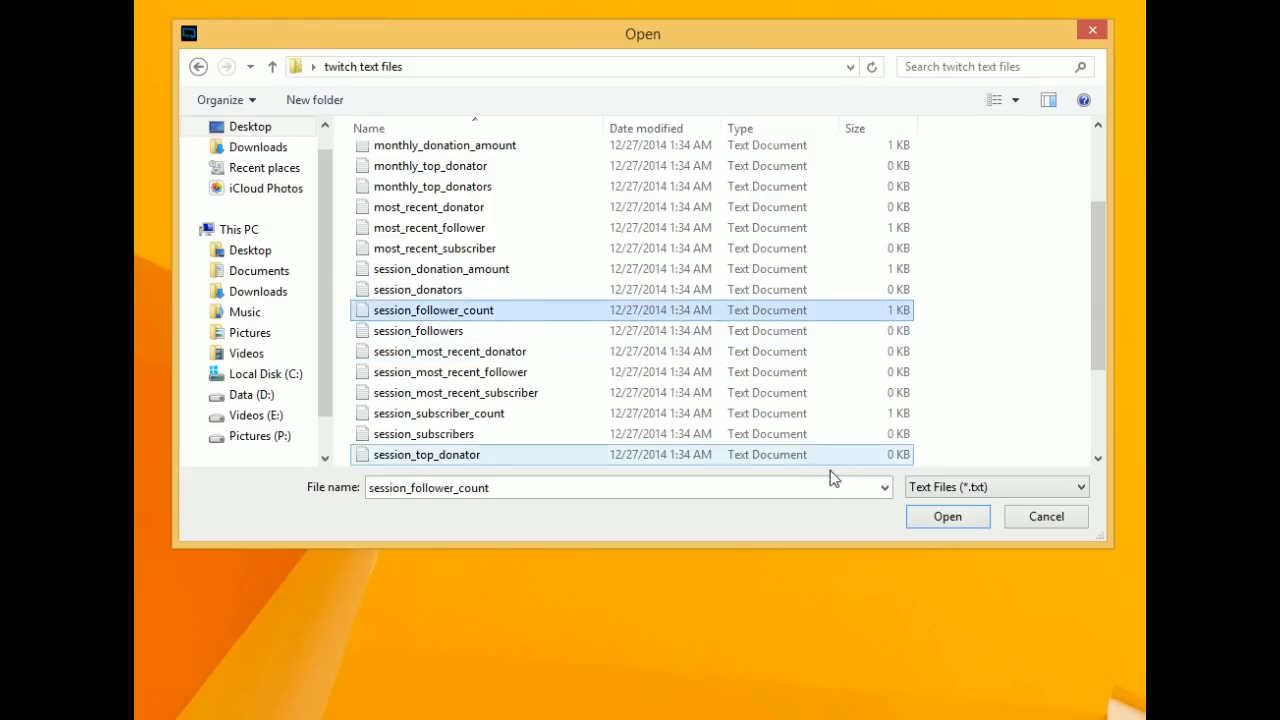
left_click(916, 520)
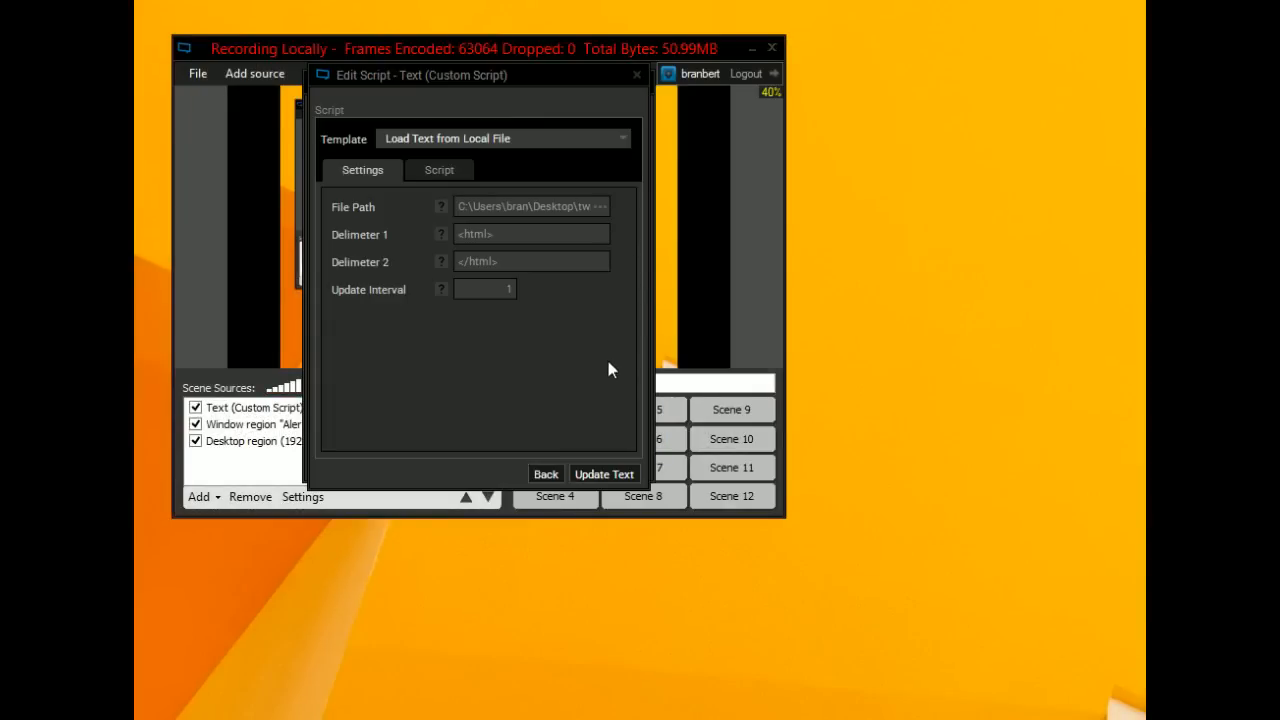
left_click(603, 474)
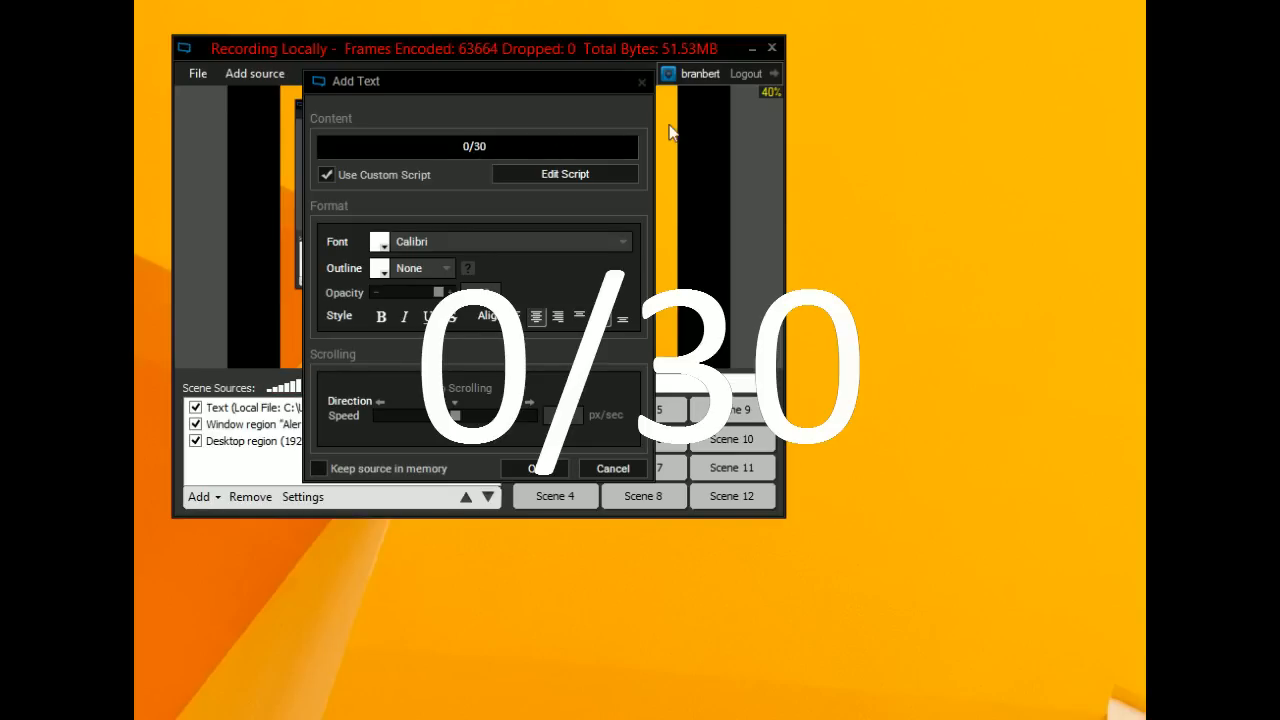
- Discard the session_follower_count text and add a new text source using a custom script with the Load Text from Local File template
left_click(641, 81)
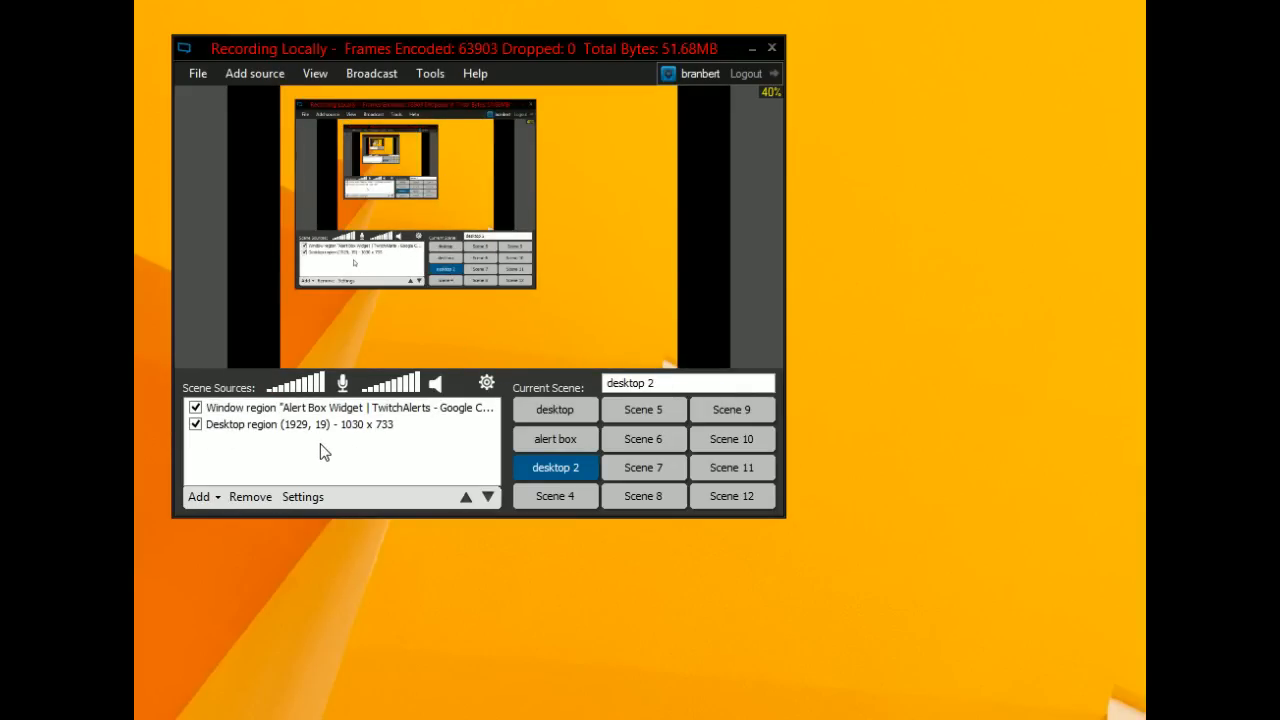
left_click(199, 496)
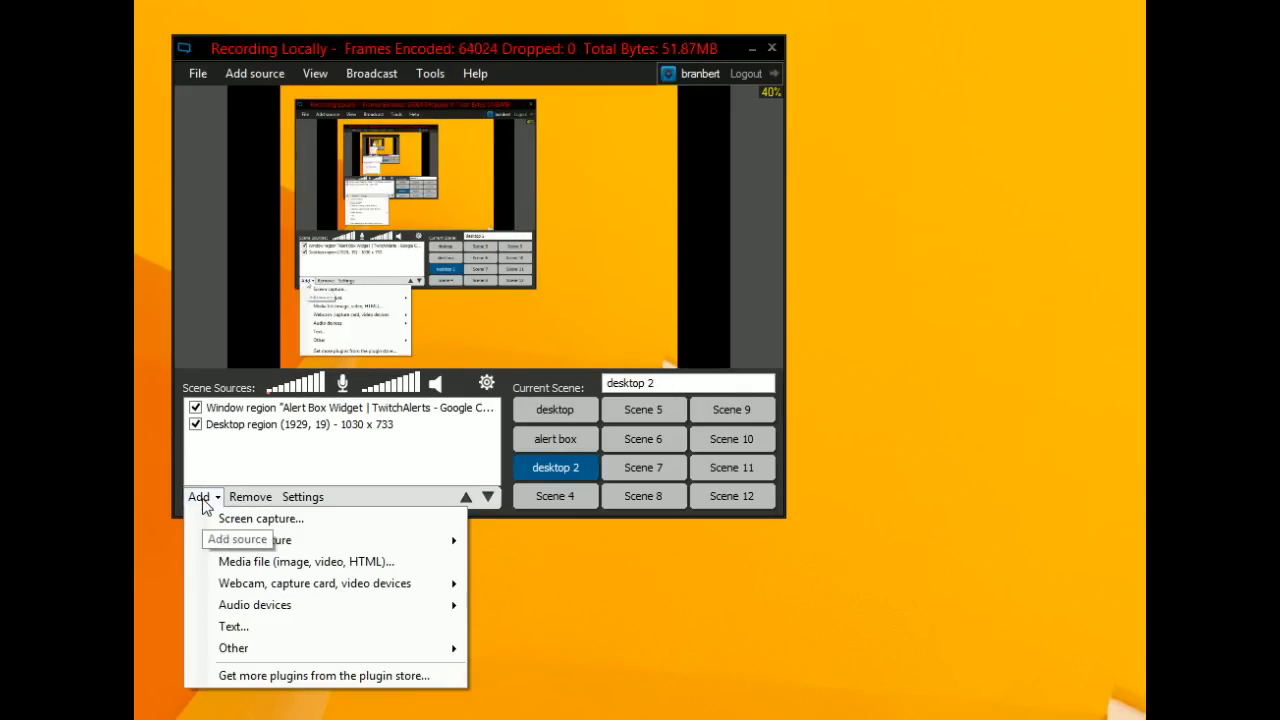
left_click(290, 626)
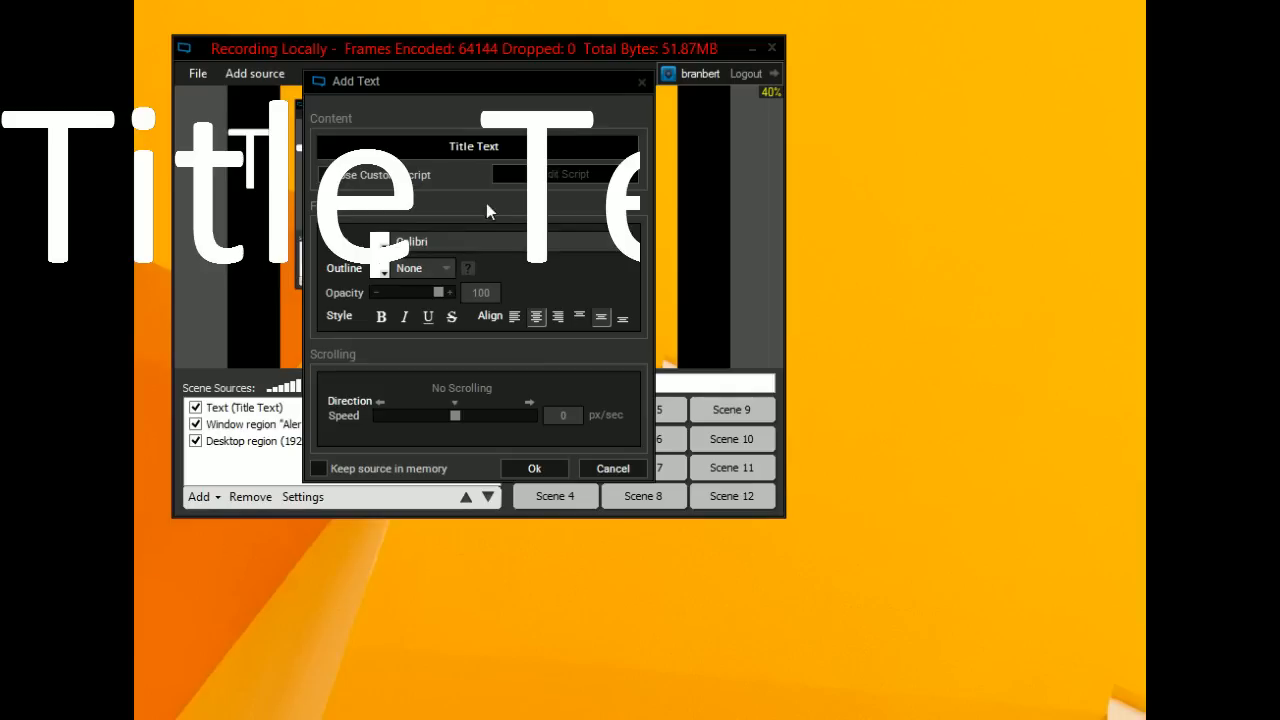
left_click(398, 178)
left_click(527, 174)
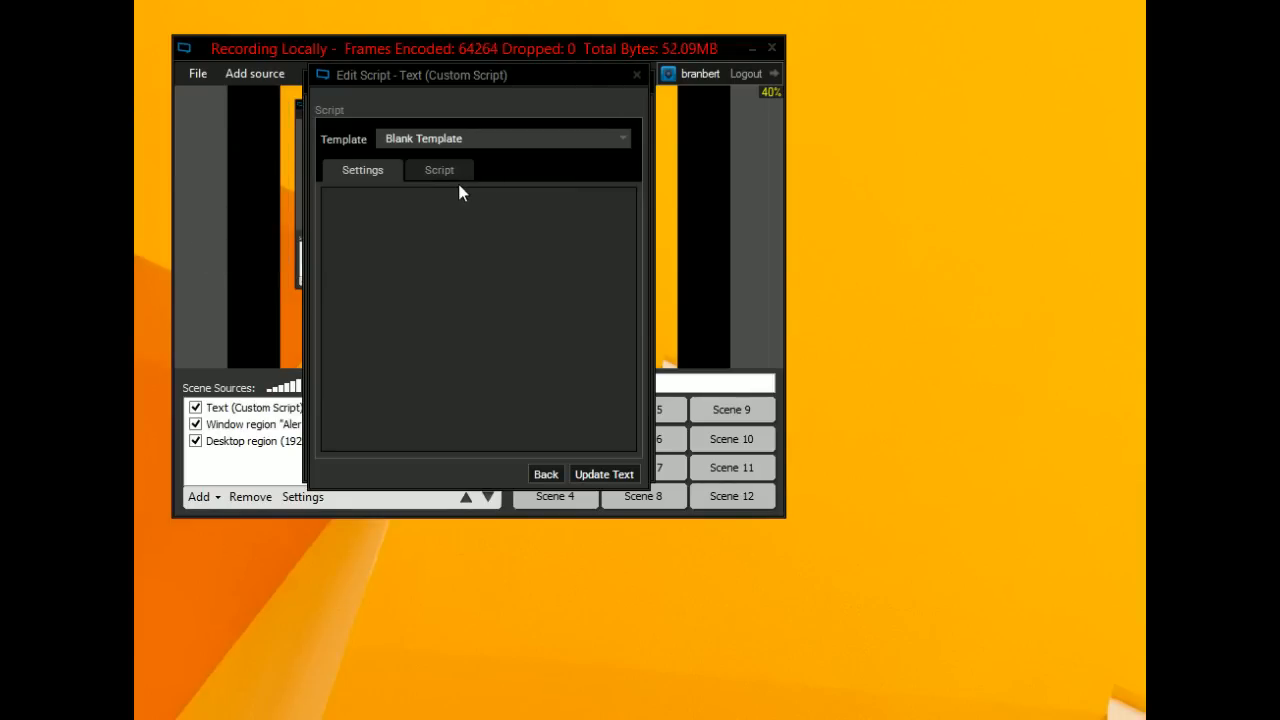
left_click(447, 140)
left_click(457, 200)
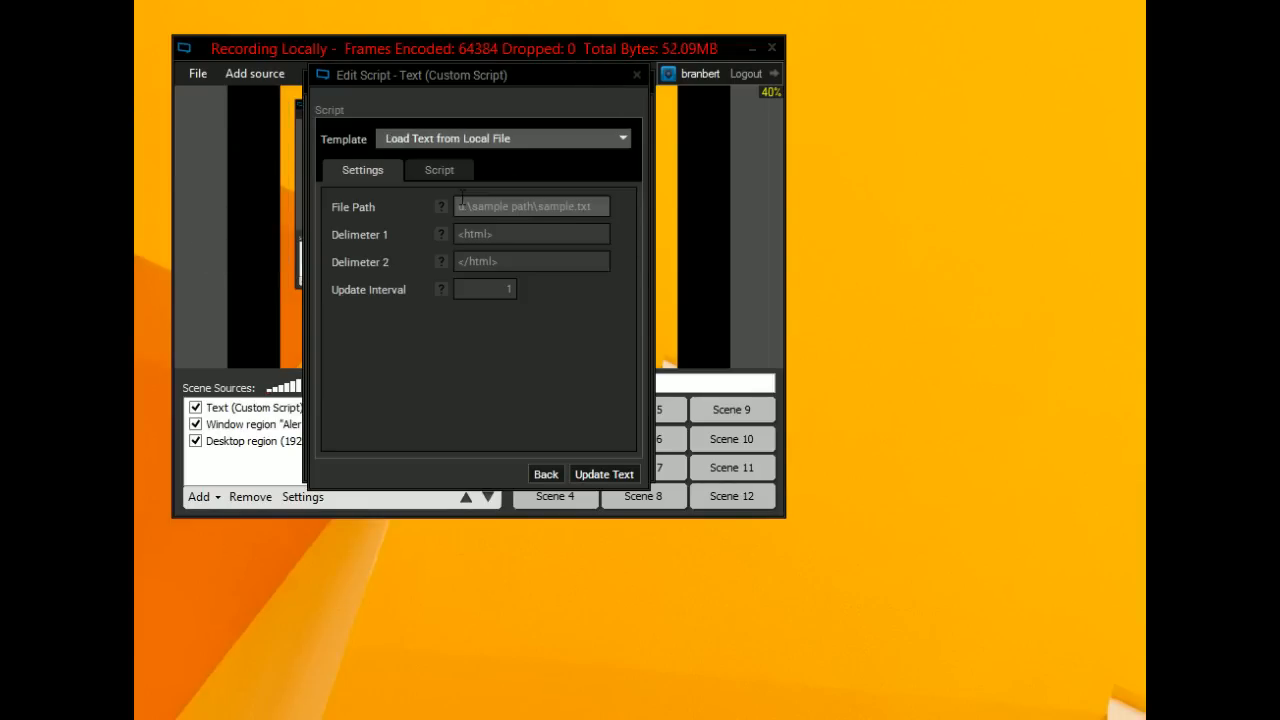
- Set the script's file path to most_recent_follower in the twitch text files folder, update the text and accept the source
left_click(603, 207)
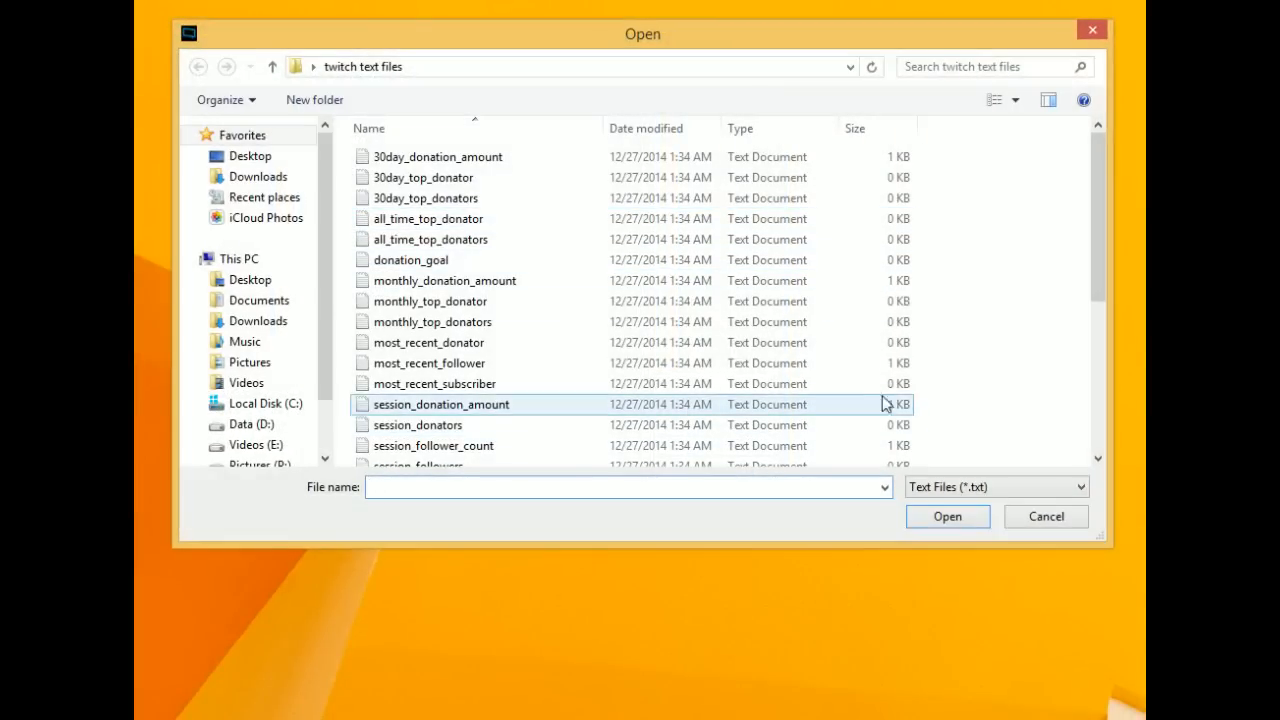
left_click(842, 364)
left_click(947, 517)
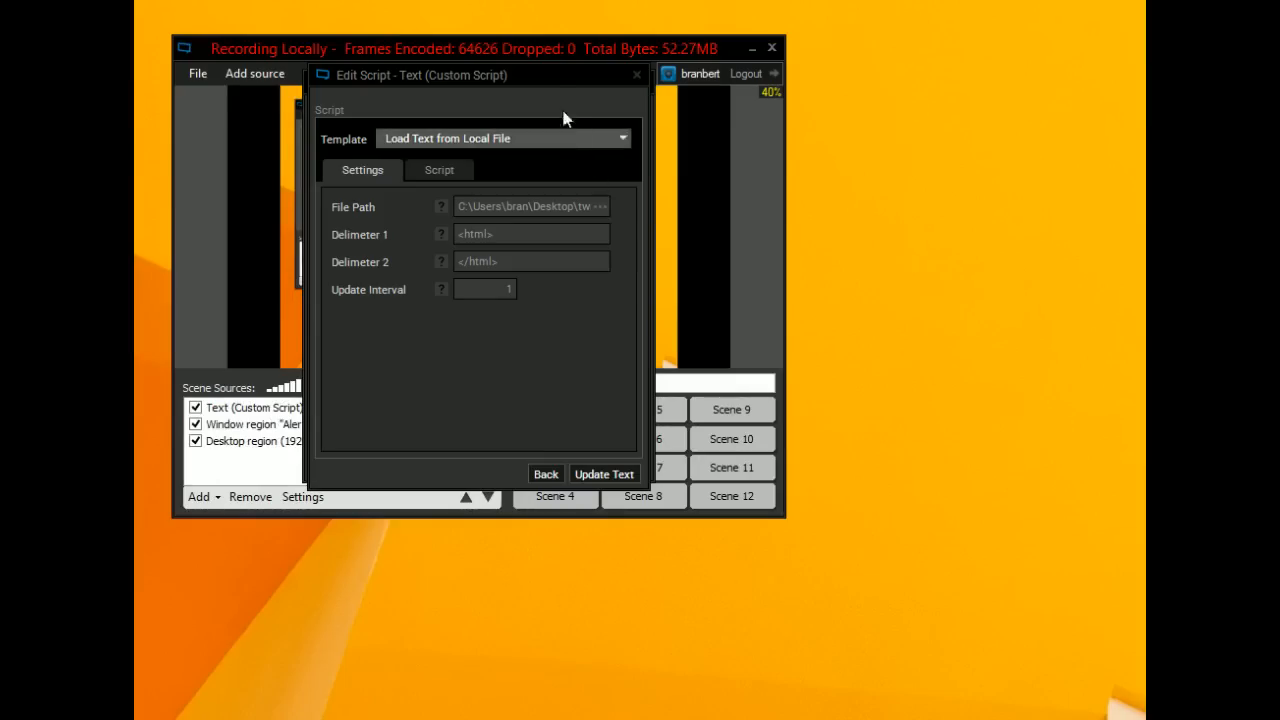
left_click(597, 472)
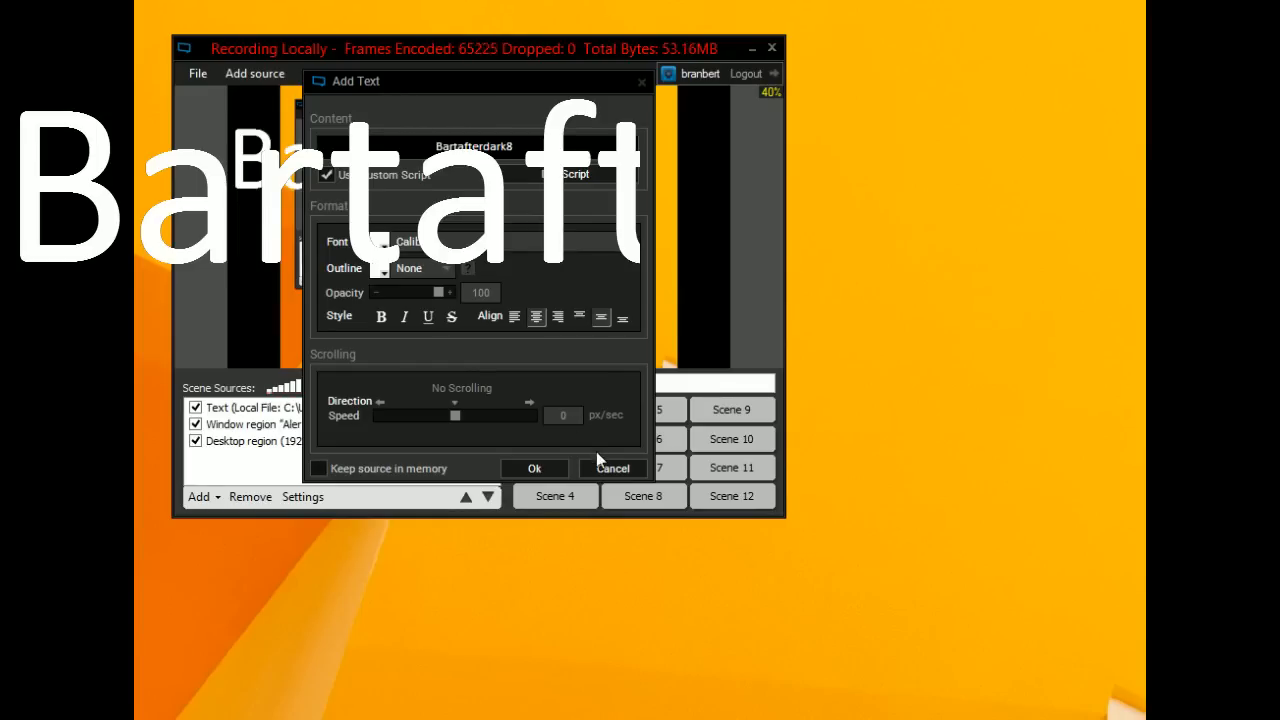
left_click(530, 469)
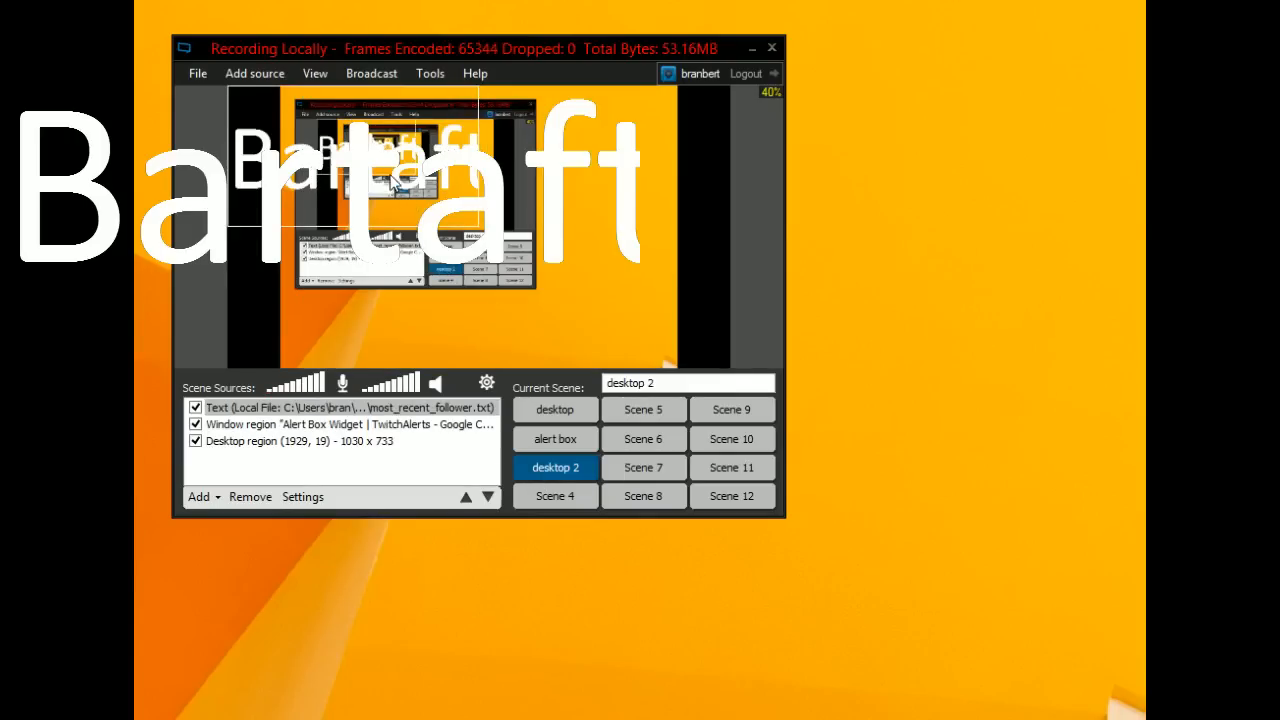
- Shrink the most recent follower text and place it near the middle of the scene's bottom edge
left_click_drag(348, 229, 430, 332)
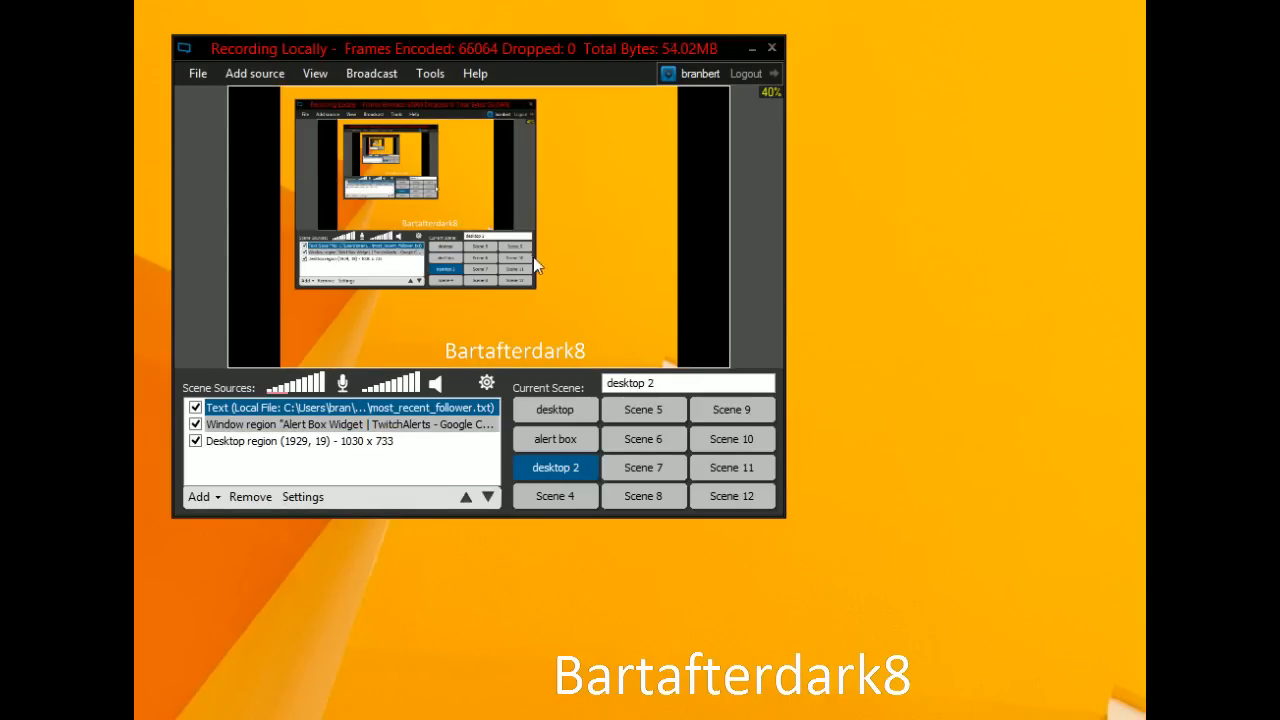
left_click(560, 412)
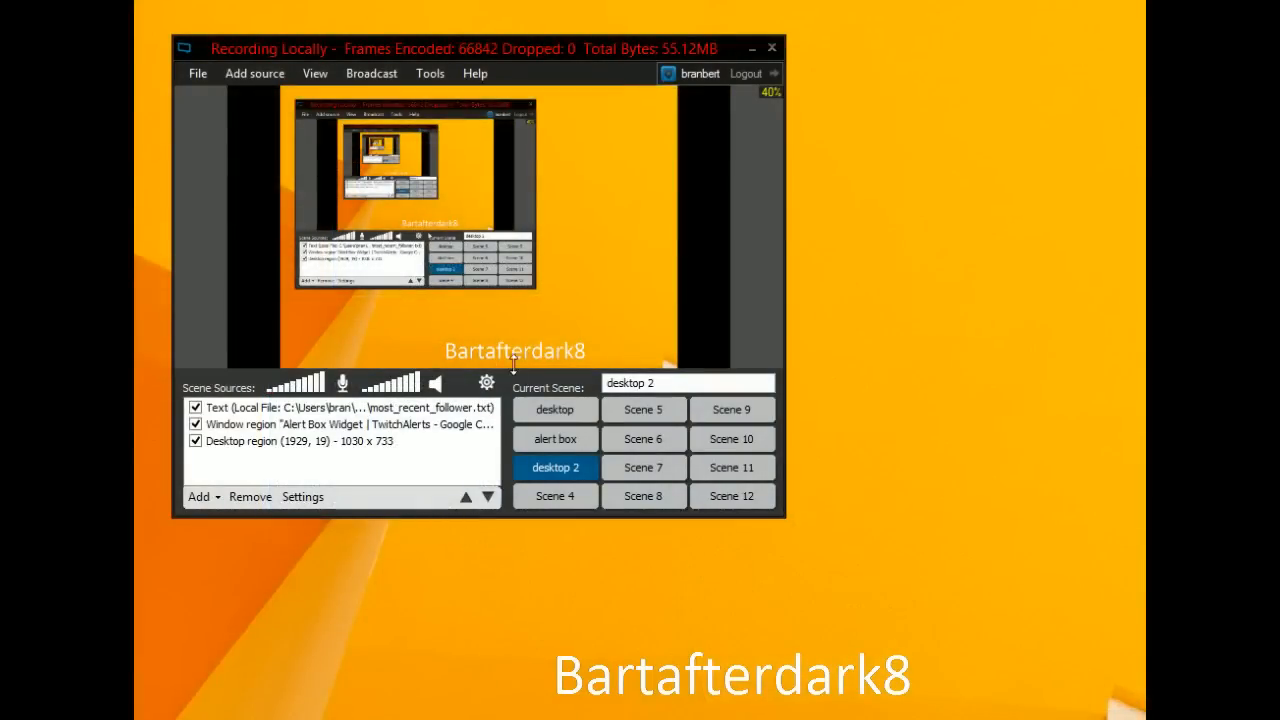
left_click(512, 360)
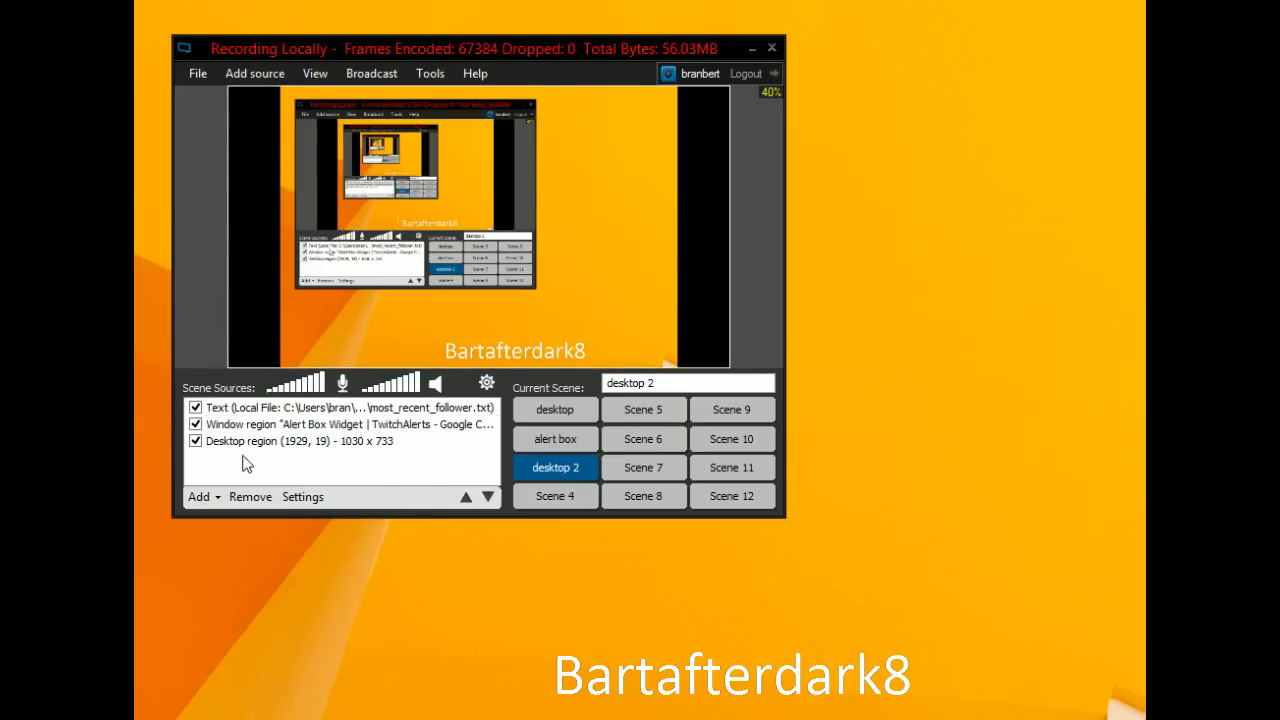
- Add another text source to the desktop 2 scene using a custom script with the Load Text from Local File template
left_click(208, 496)
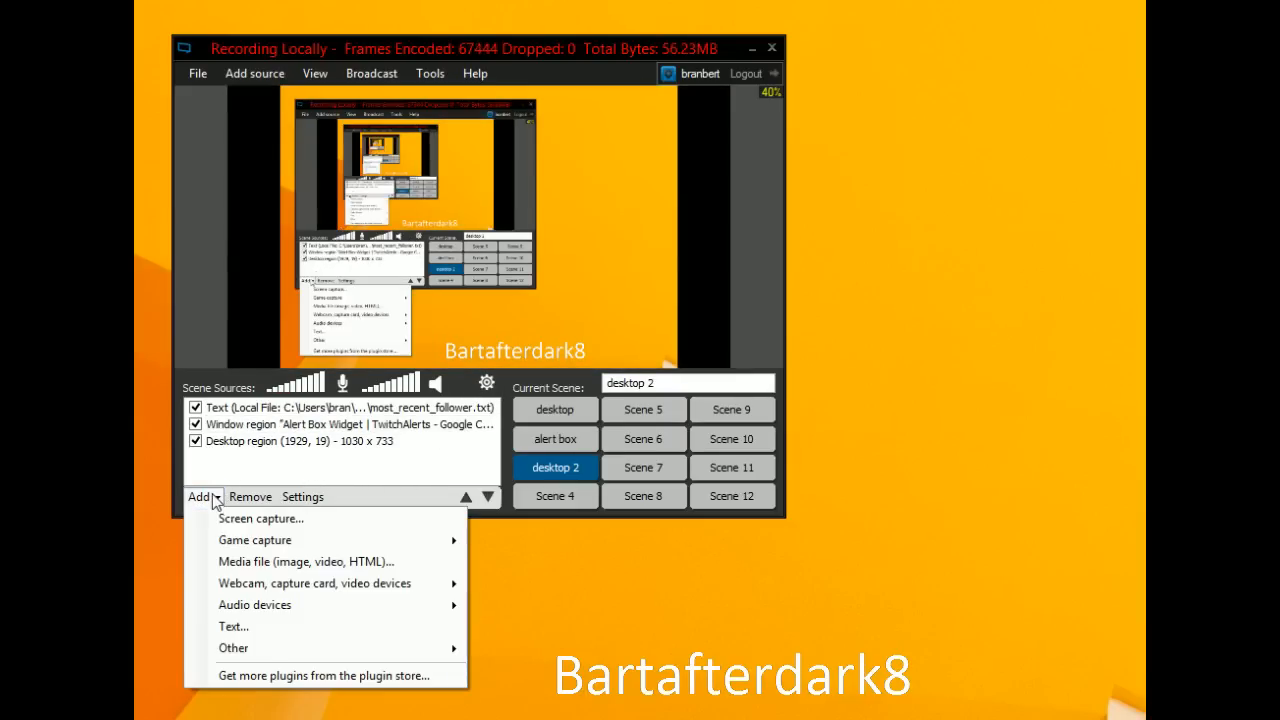
left_click(279, 623)
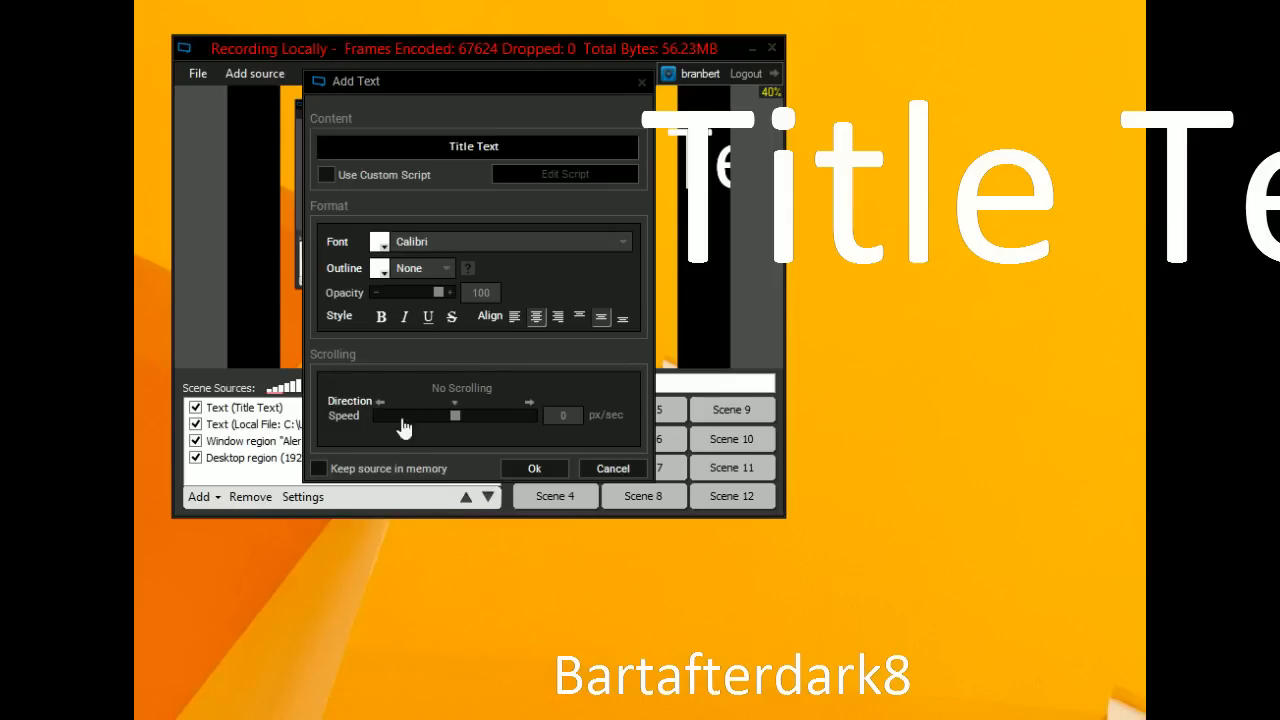
left_click(366, 178)
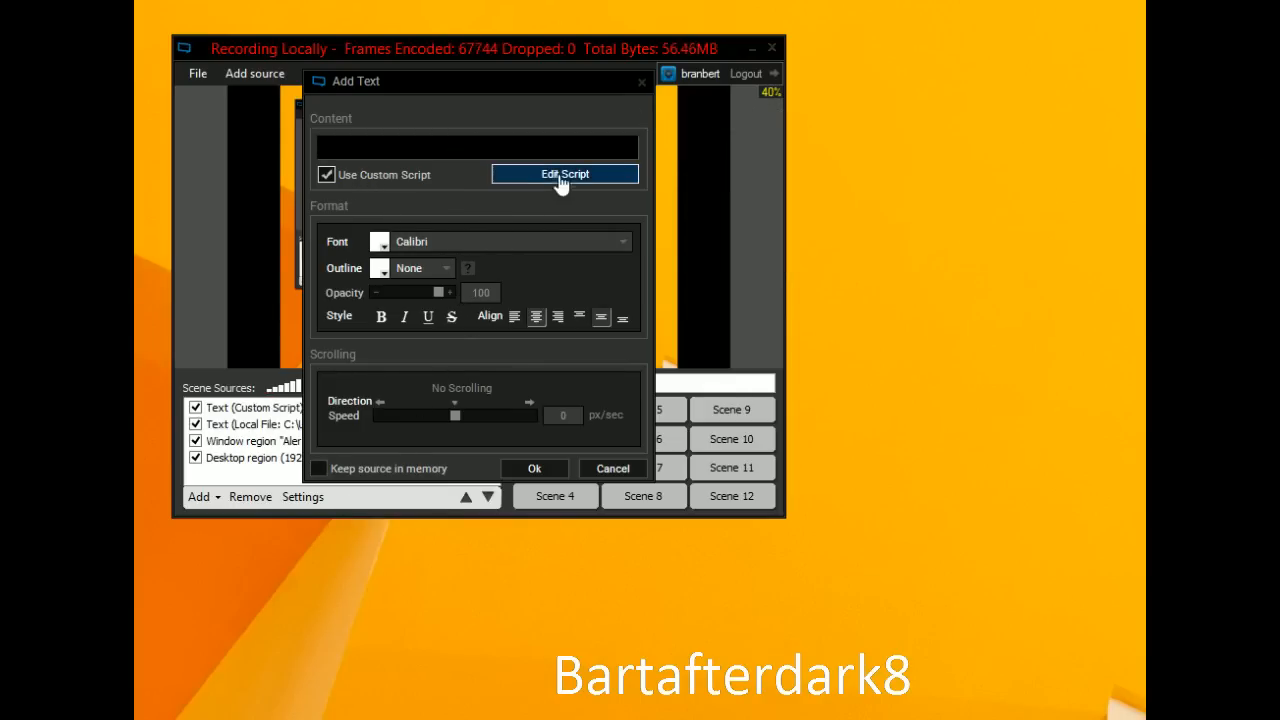
left_click(560, 178)
left_click(450, 140)
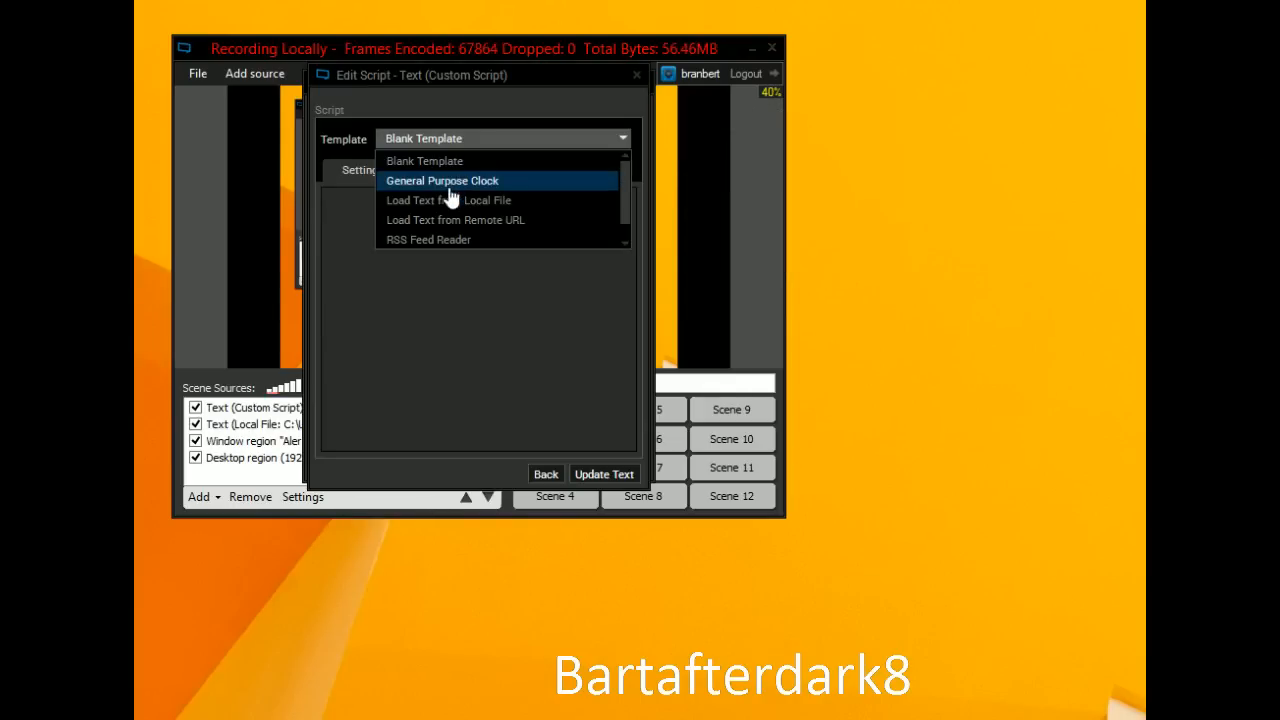
left_click(449, 200)
- Point the script's file path to session_follower_count in the twitch text files folder, update the text and accept the source
left_click(600, 208)
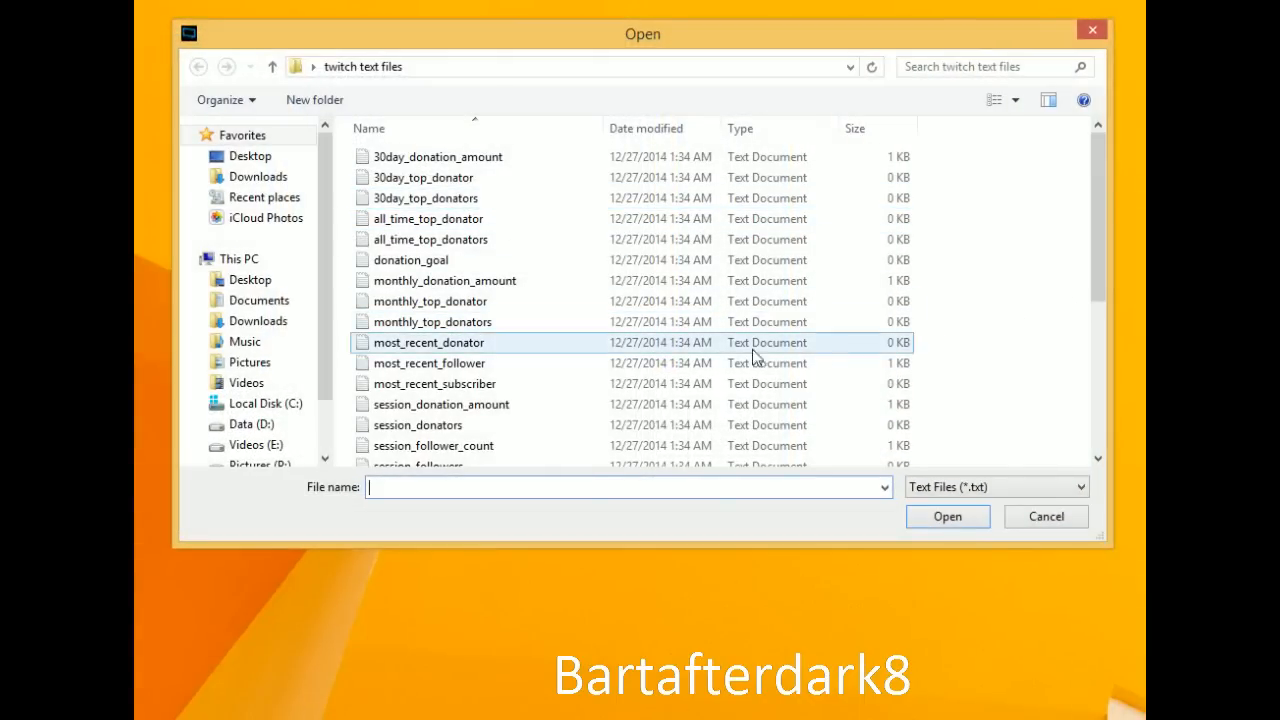
left_click_drag(1100, 279, 1100, 370)
left_click(430, 273)
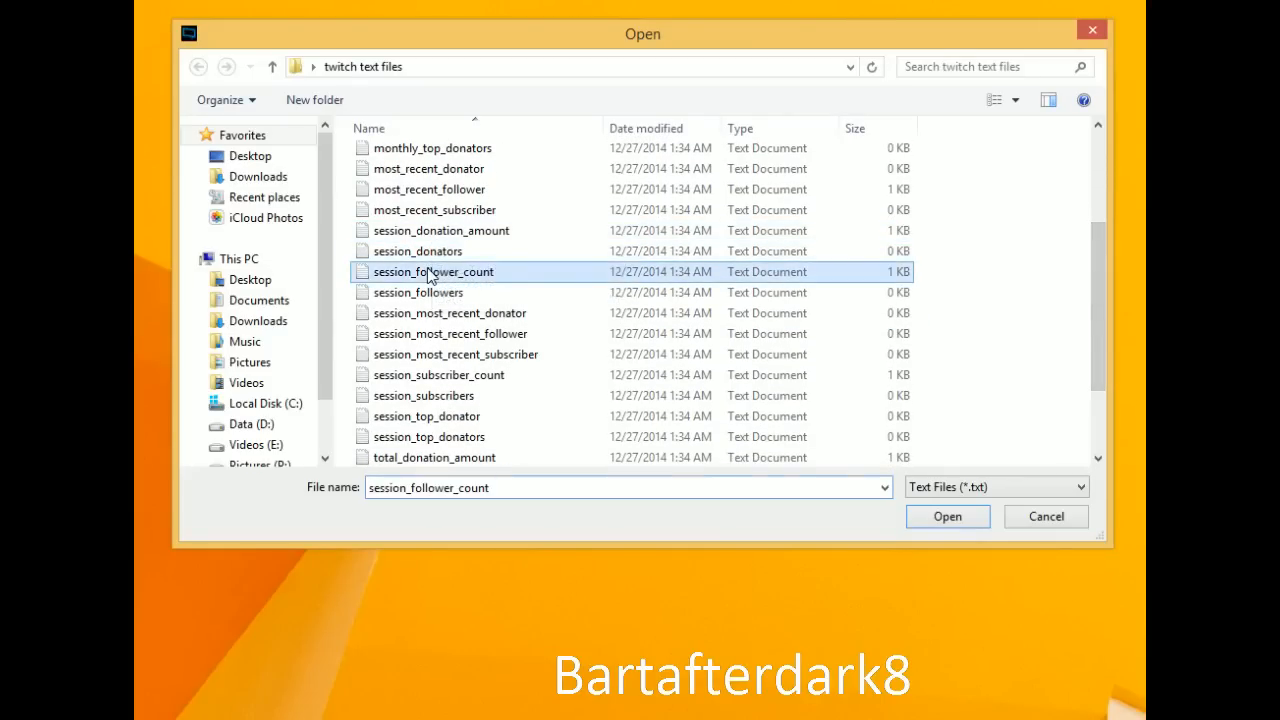
left_click(946, 517)
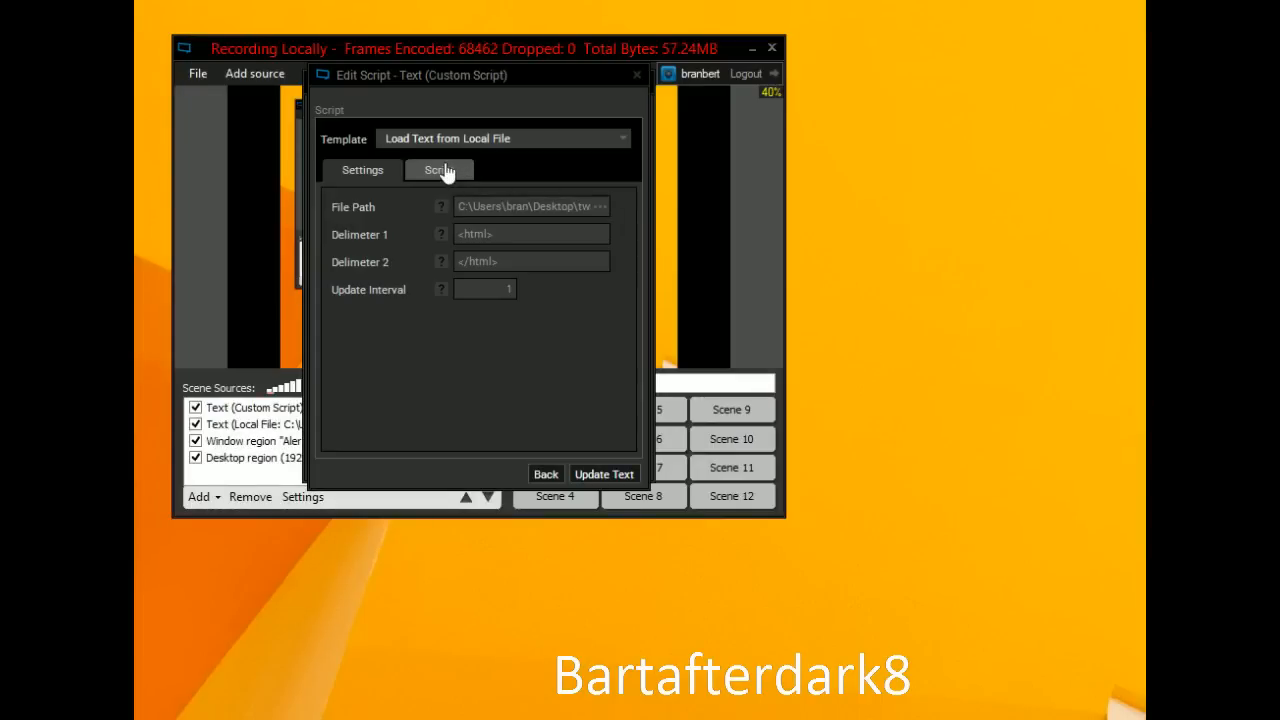
left_click(600, 476)
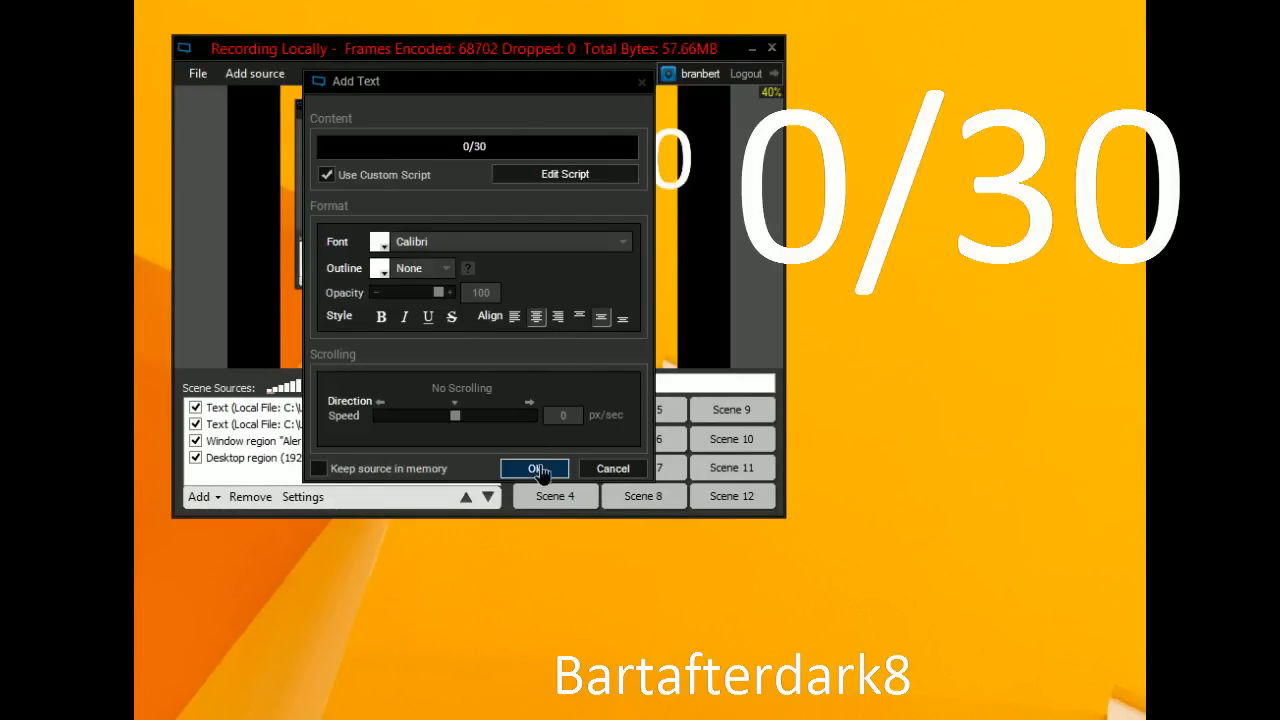
left_click(540, 472)
- Shrink the session follower count text and move it to the scene's upper-right corner
left_click(584, 180)
left_click_drag(584, 180, 570, 280)
left_click_drag(472, 224, 712, 109)
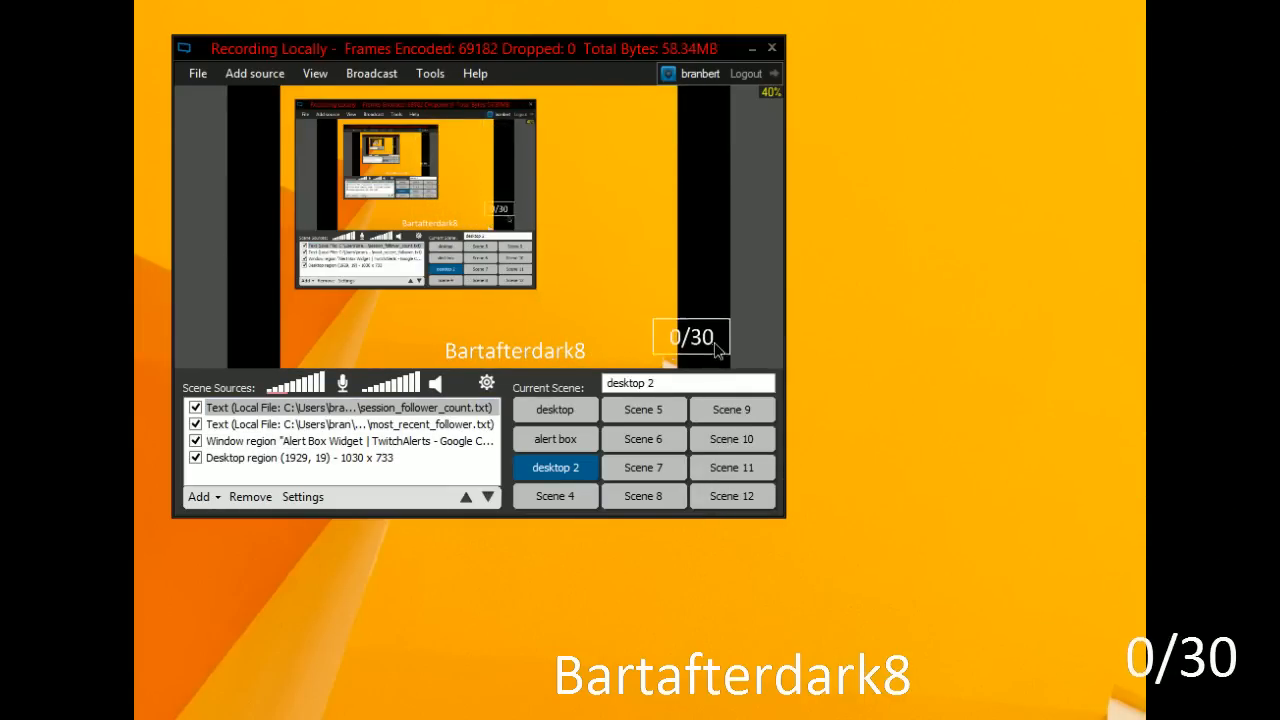
left_click(285, 407)
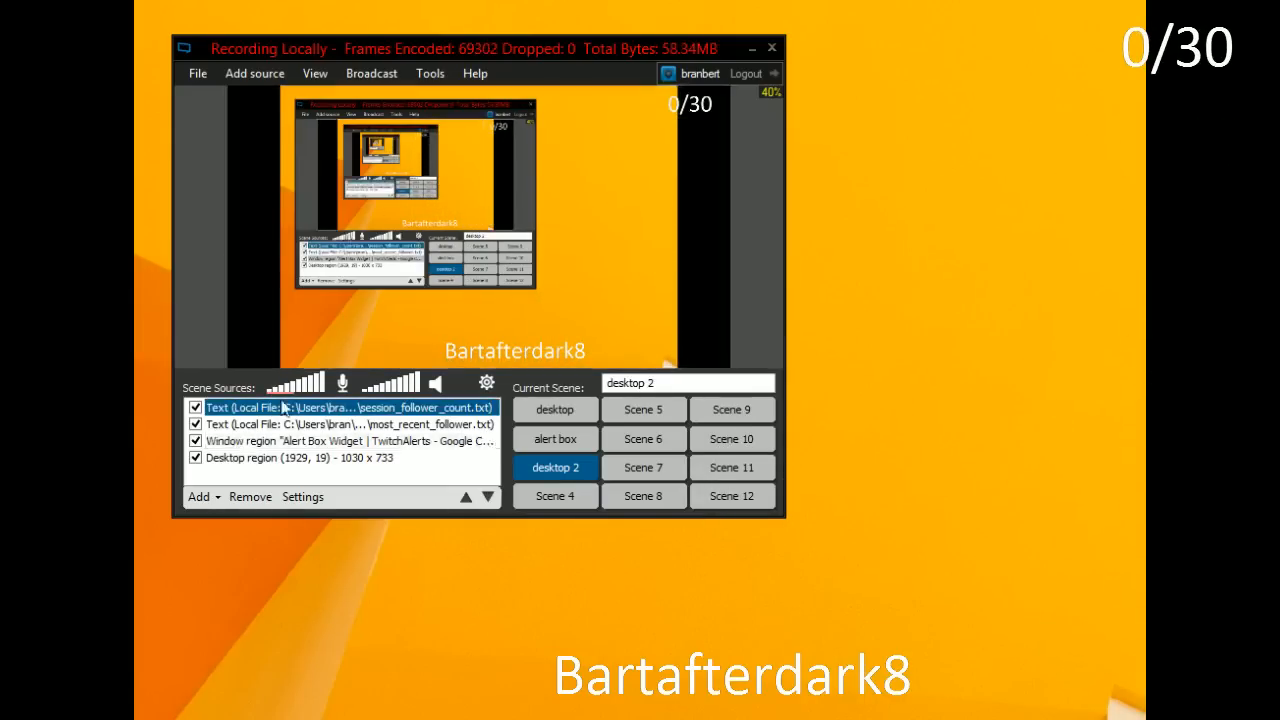
- Add a plain text source reading Follower Goal and place it, scaled down, just left of the follower count at the scene's top
left_click(218, 497)
left_click(253, 626)
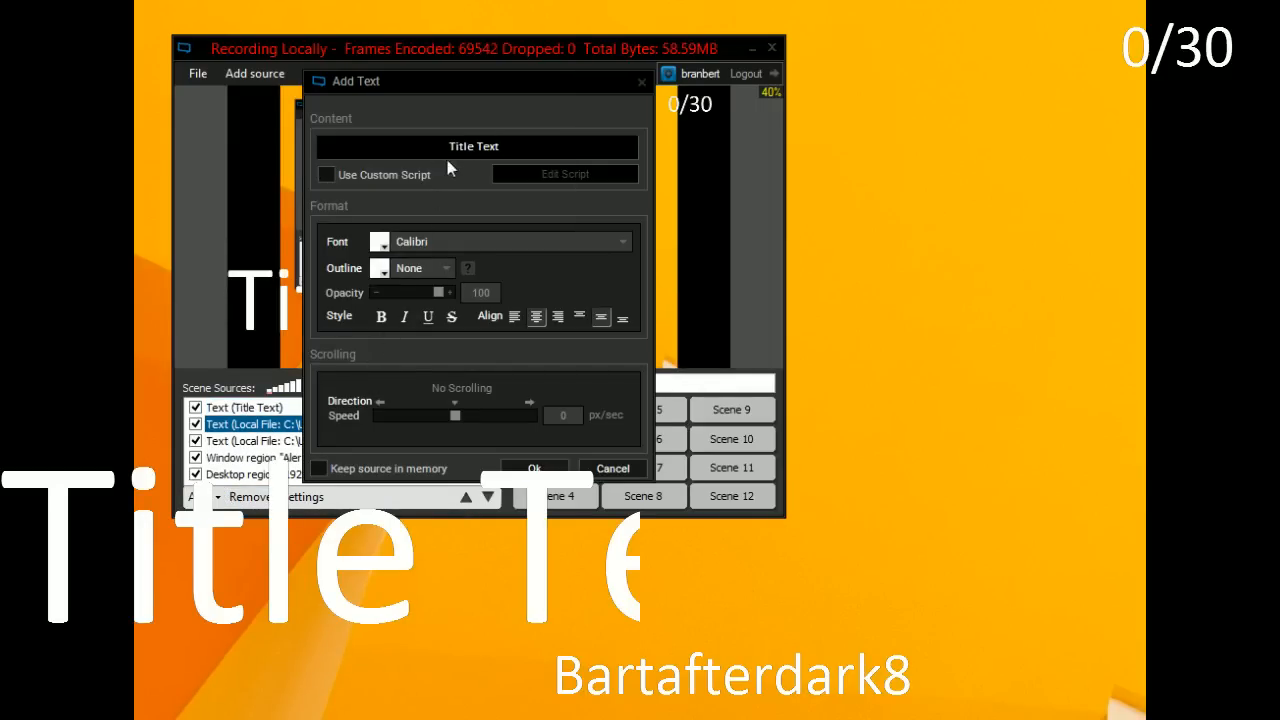
left_click(486, 146)
type("fo")
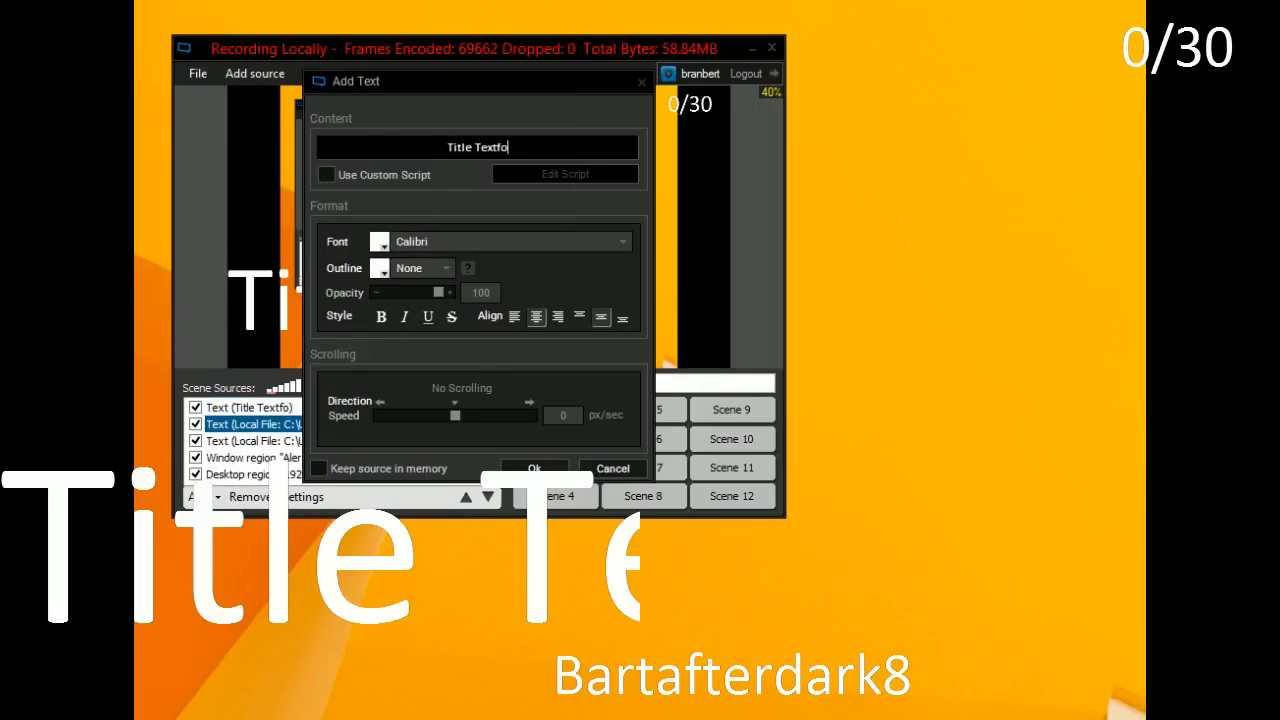
key("BackSpace")
key("BackSpace")
key("BackSpace")
key("BackSpace")
key("BackSpace")
key("BackSpace")
key("BackSpace")
key("BackSpace")
key("BackSpace")
key("BackSpace")
key("BackSpace")
key("BackSpace")
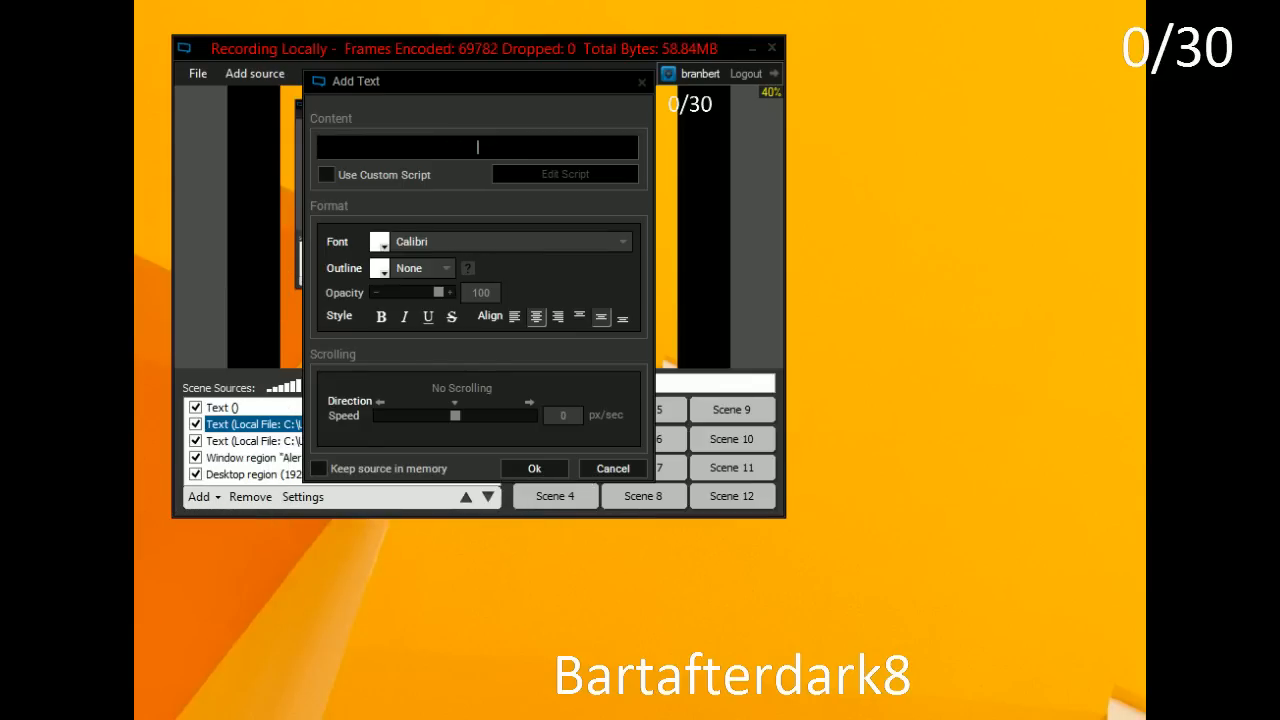
type("Followe")
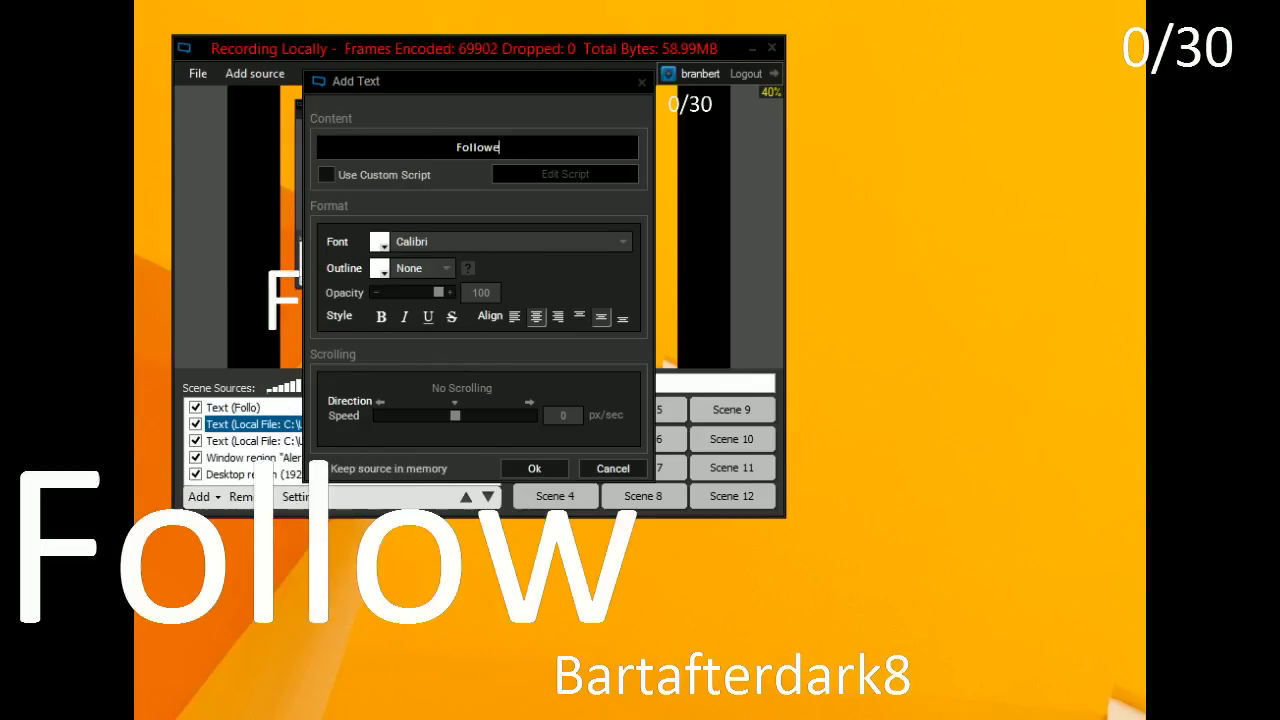
type("r Goal")
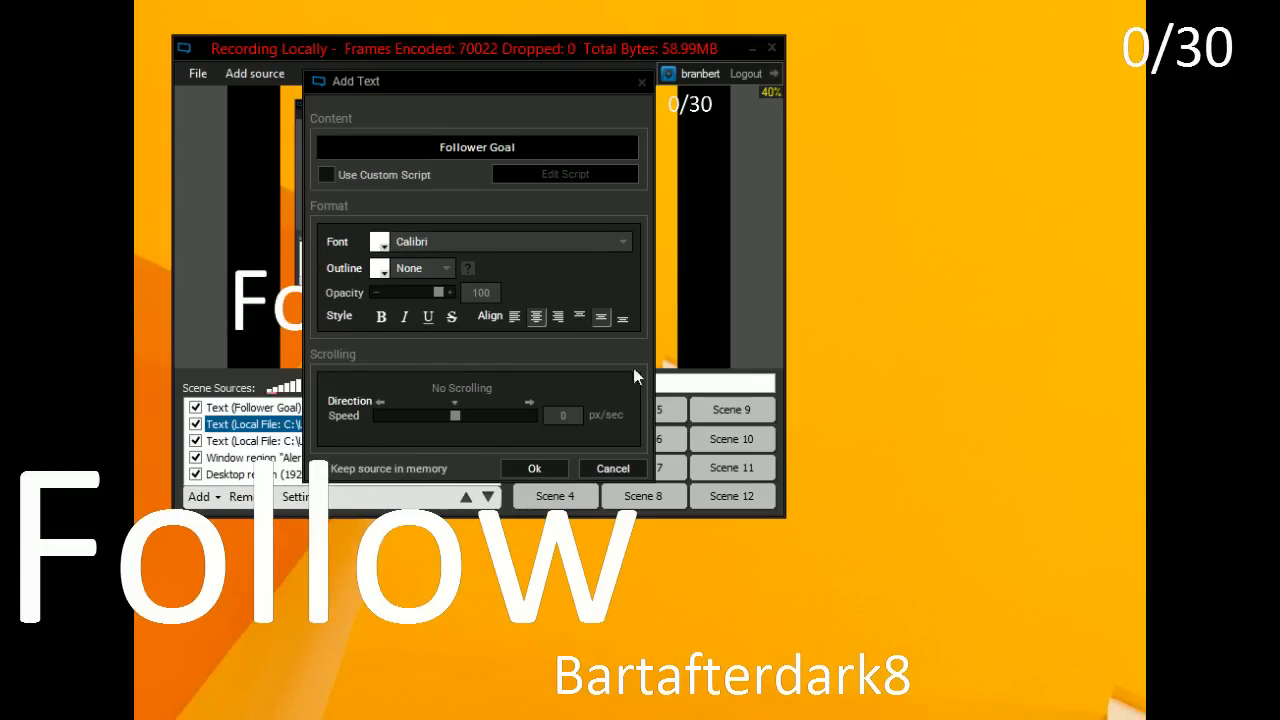
left_click(536, 470)
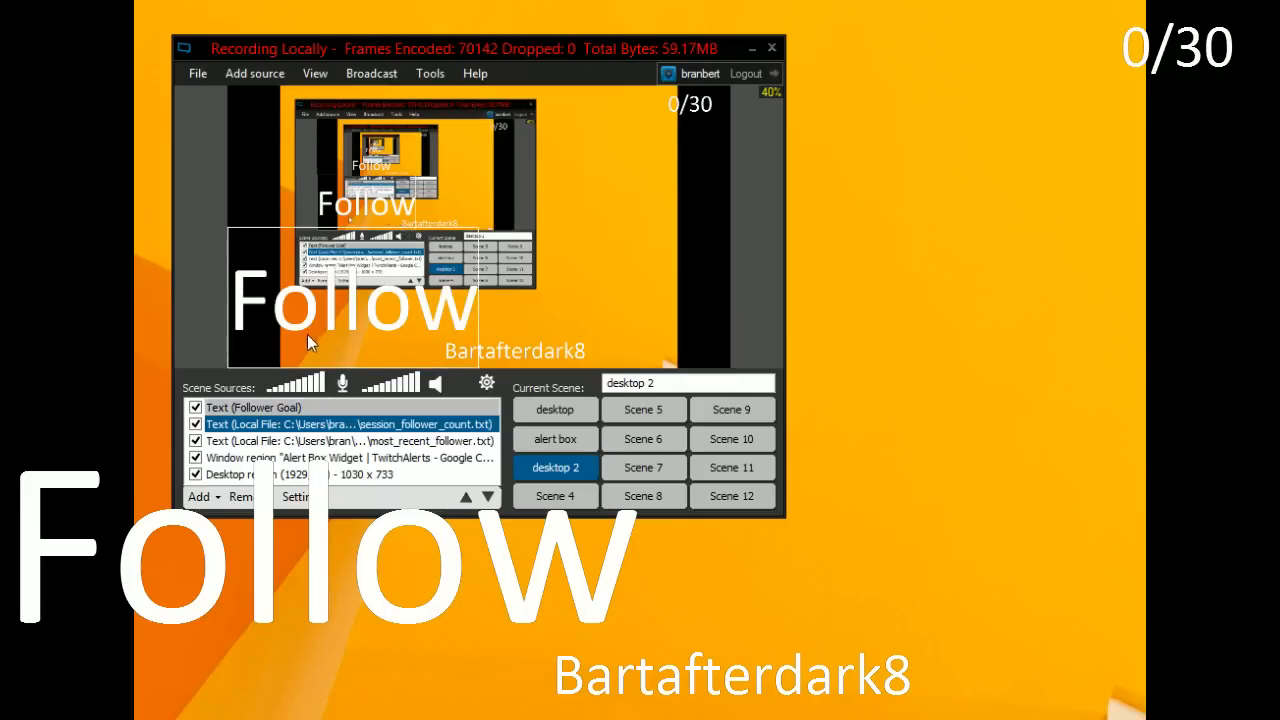
left_click_drag(476, 315, 618, 115)
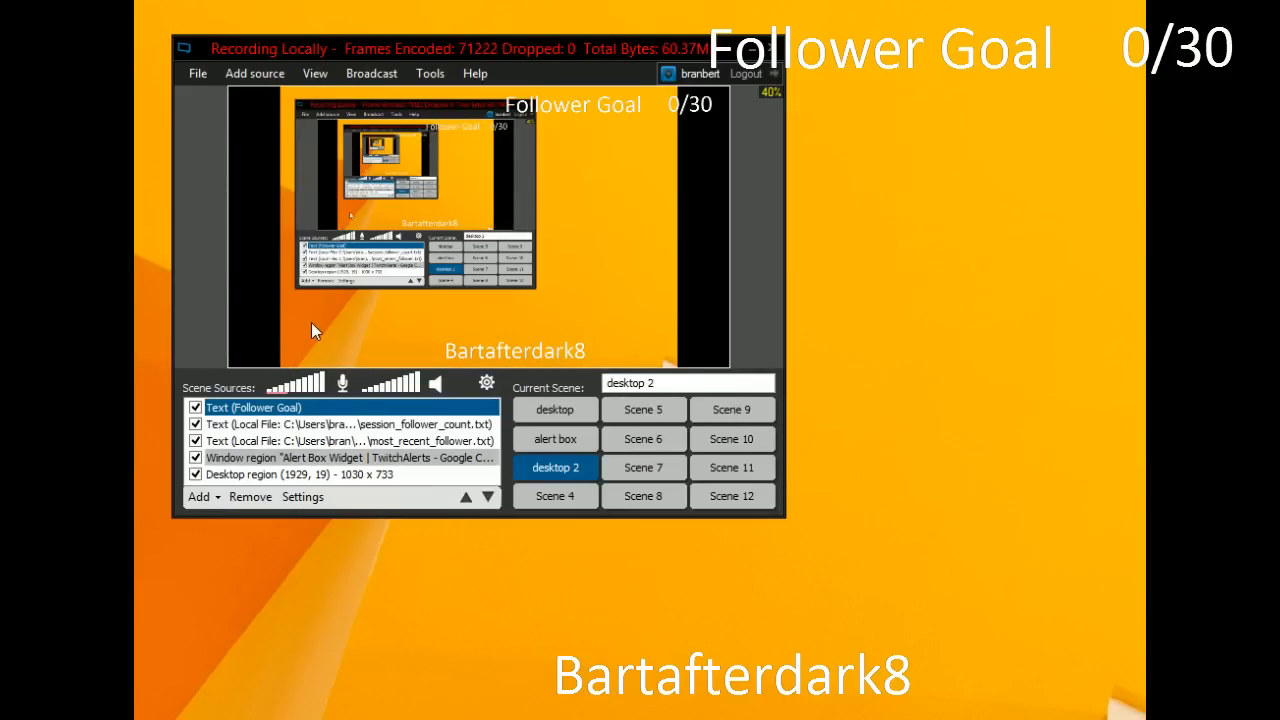
- Add another text source to the desktop 2 scene using a custom script with the Load Text from Local File template
left_click(211, 500)
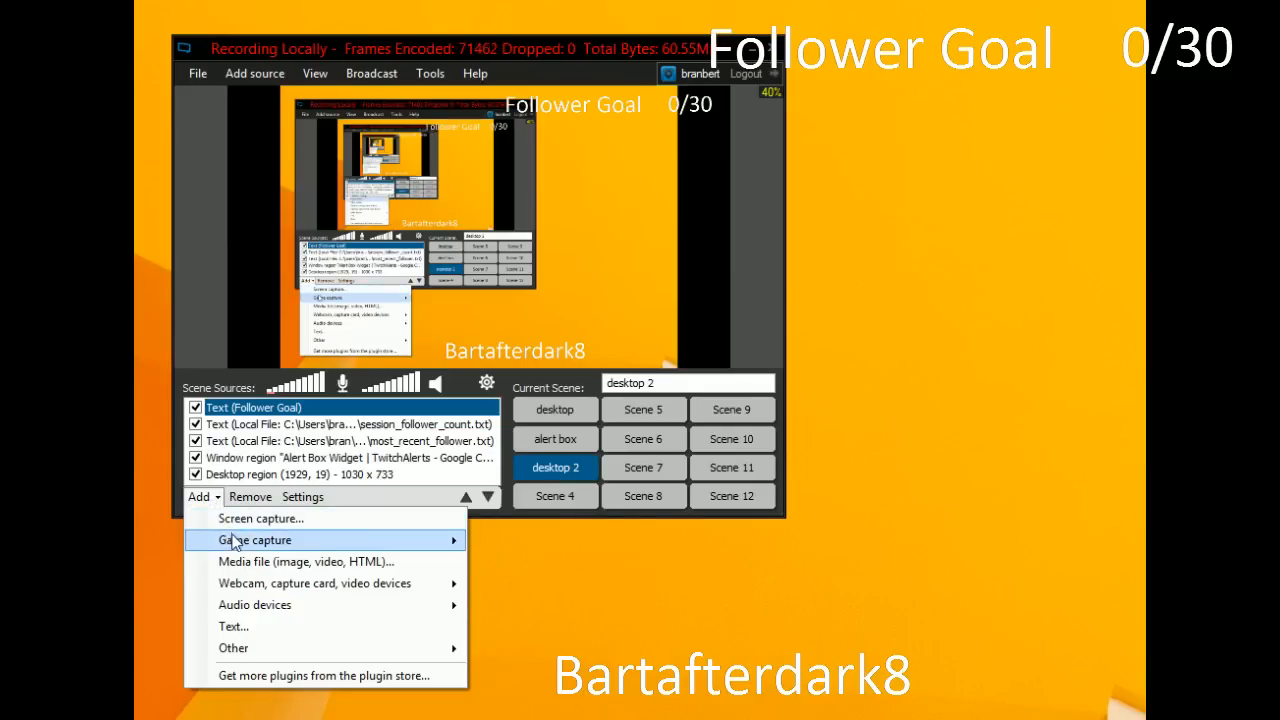
left_click(234, 625)
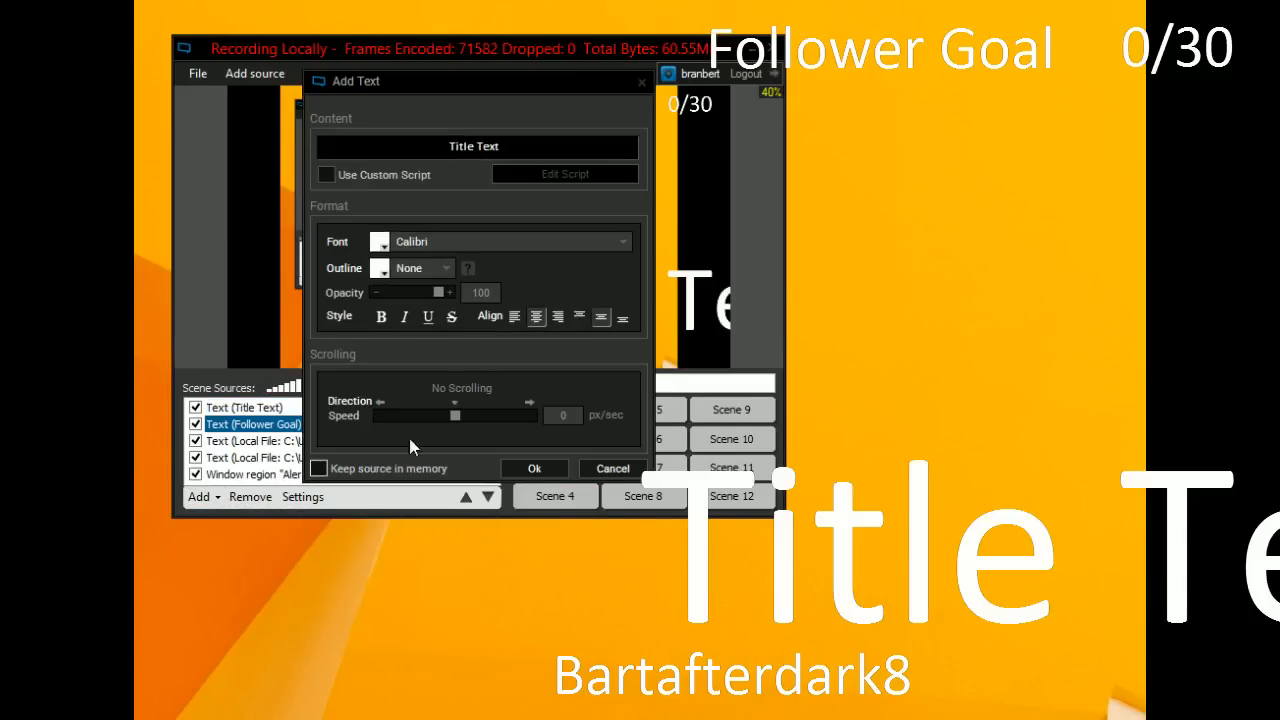
left_click(347, 176)
left_click(347, 176)
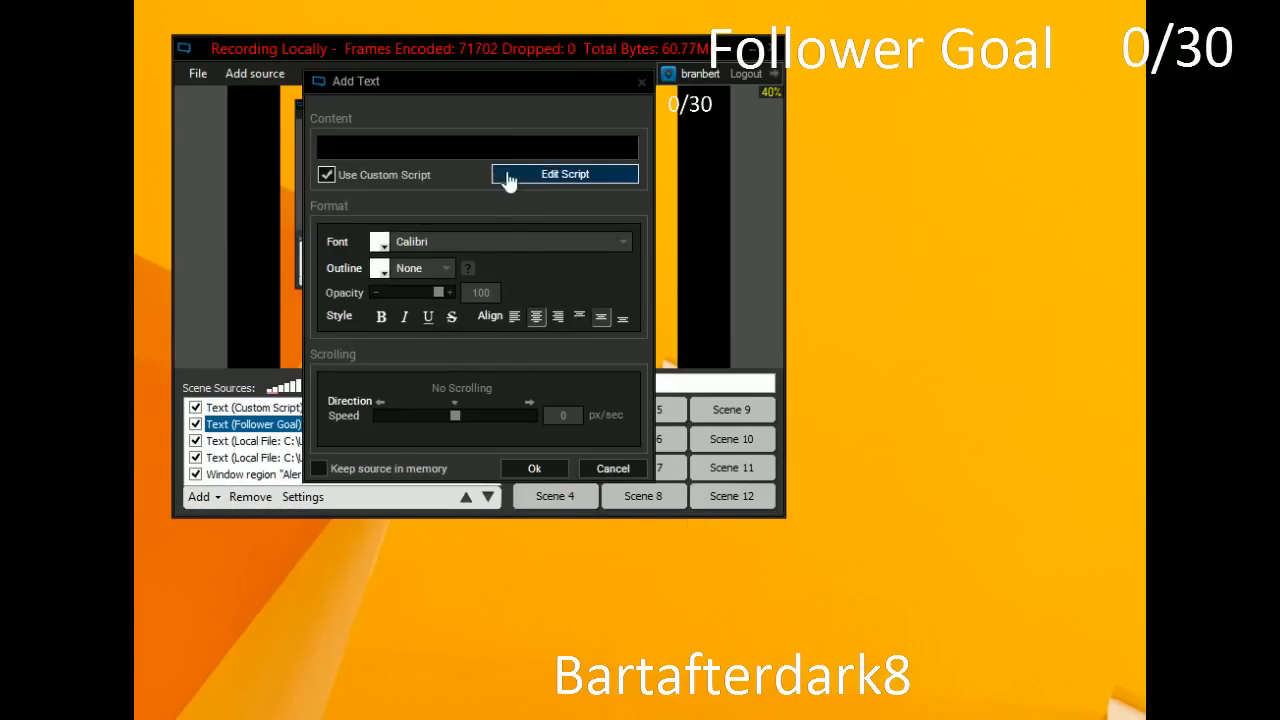
left_click(556, 175)
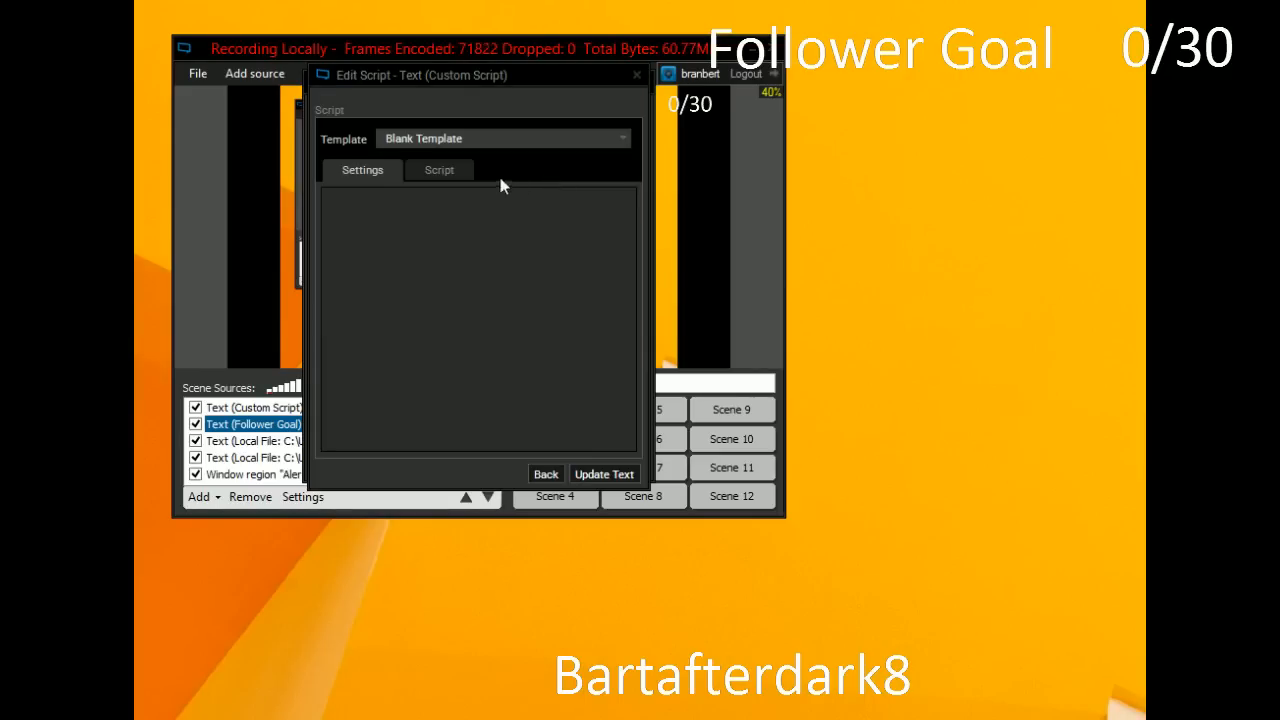
left_click(470, 141)
left_click(470, 201)
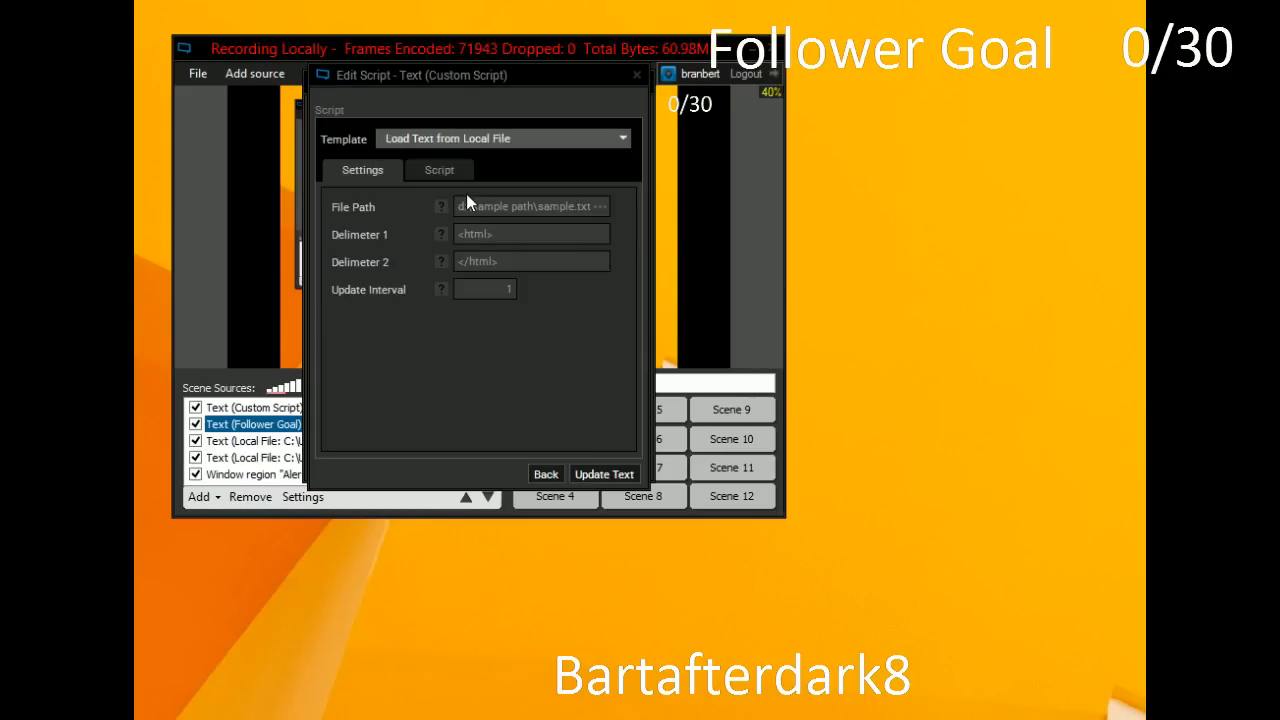
- Point the script's file path to most_recent_donator in the twitch text files folder, update the text and accept the source
left_click(602, 208)
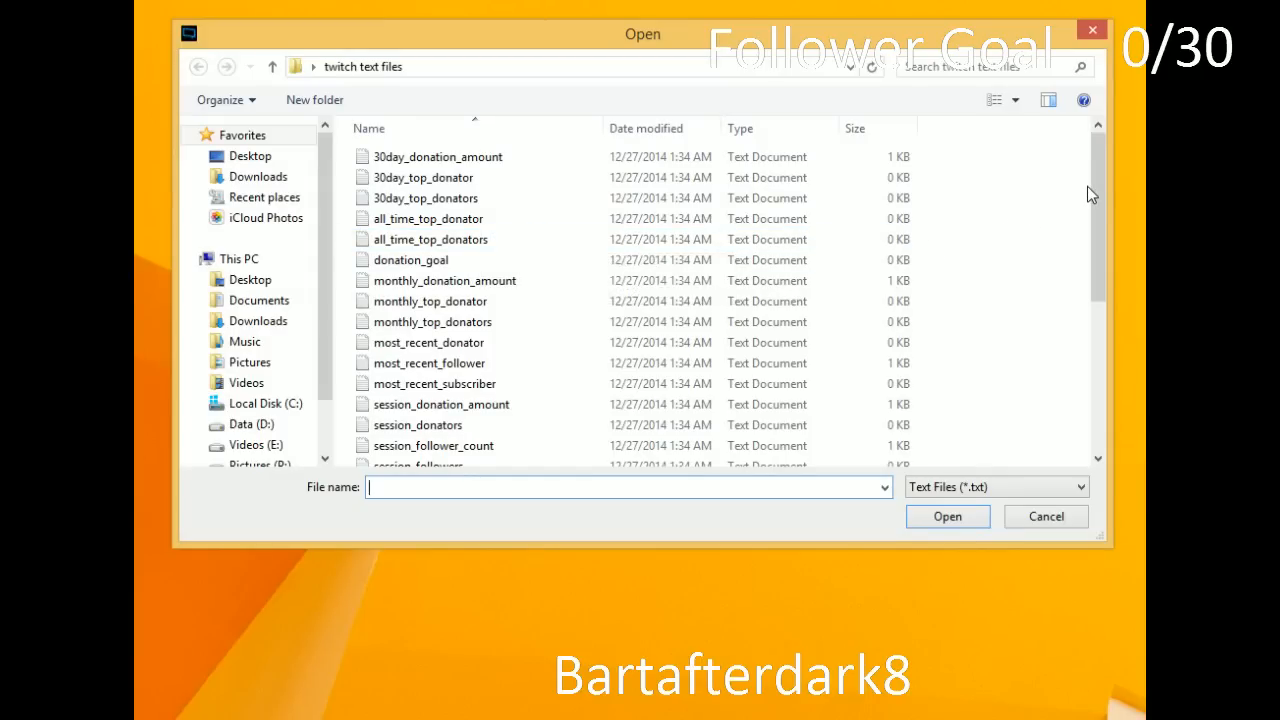
left_click(430, 348)
left_click(948, 518)
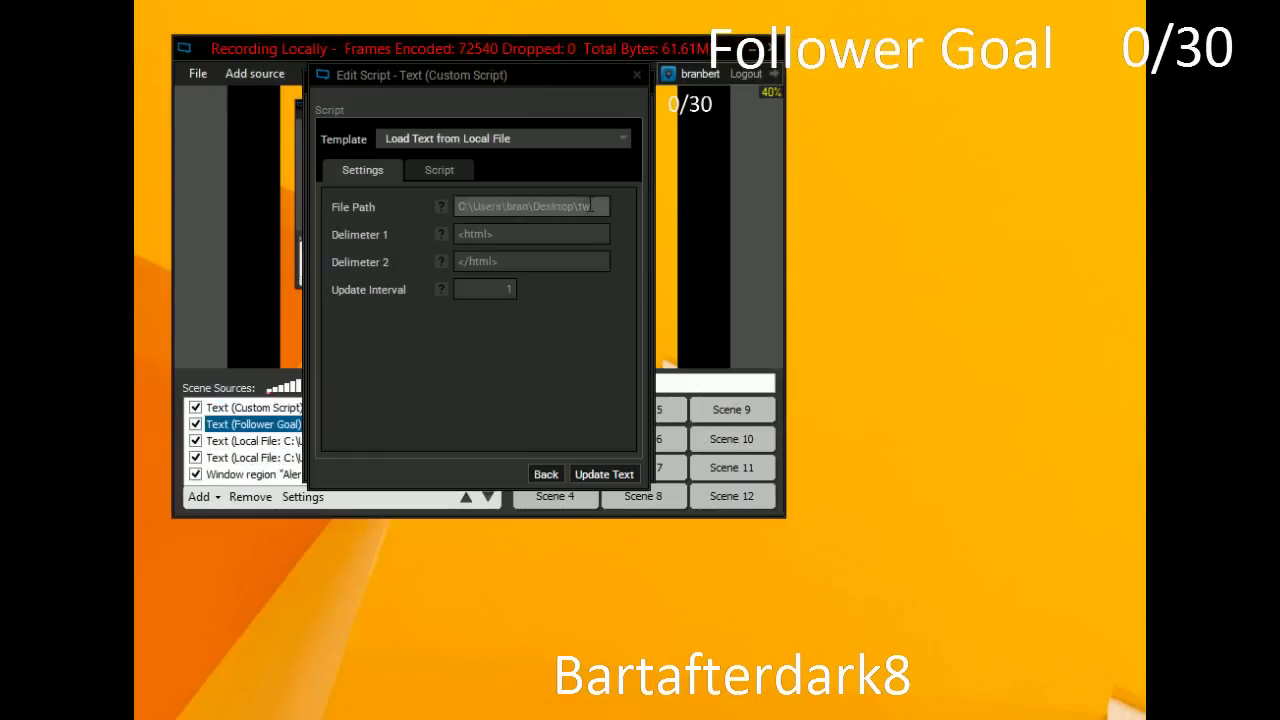
left_click(582, 474)
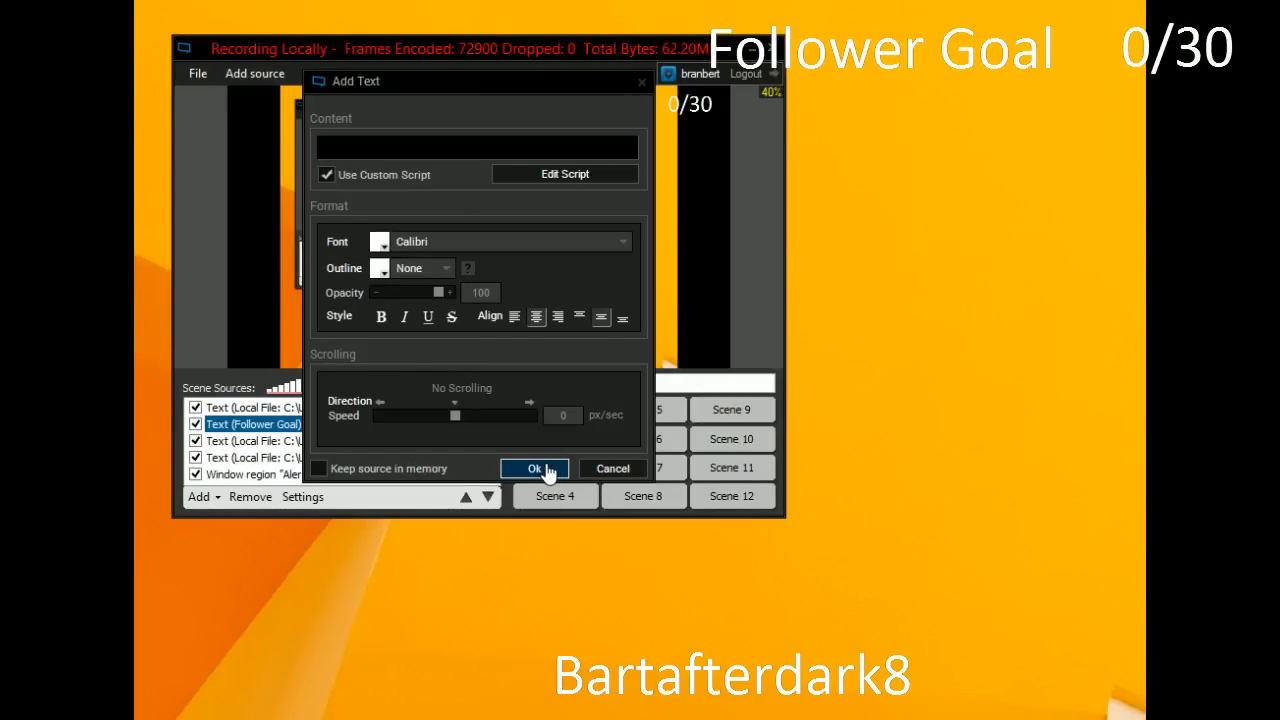
left_click(536, 469)
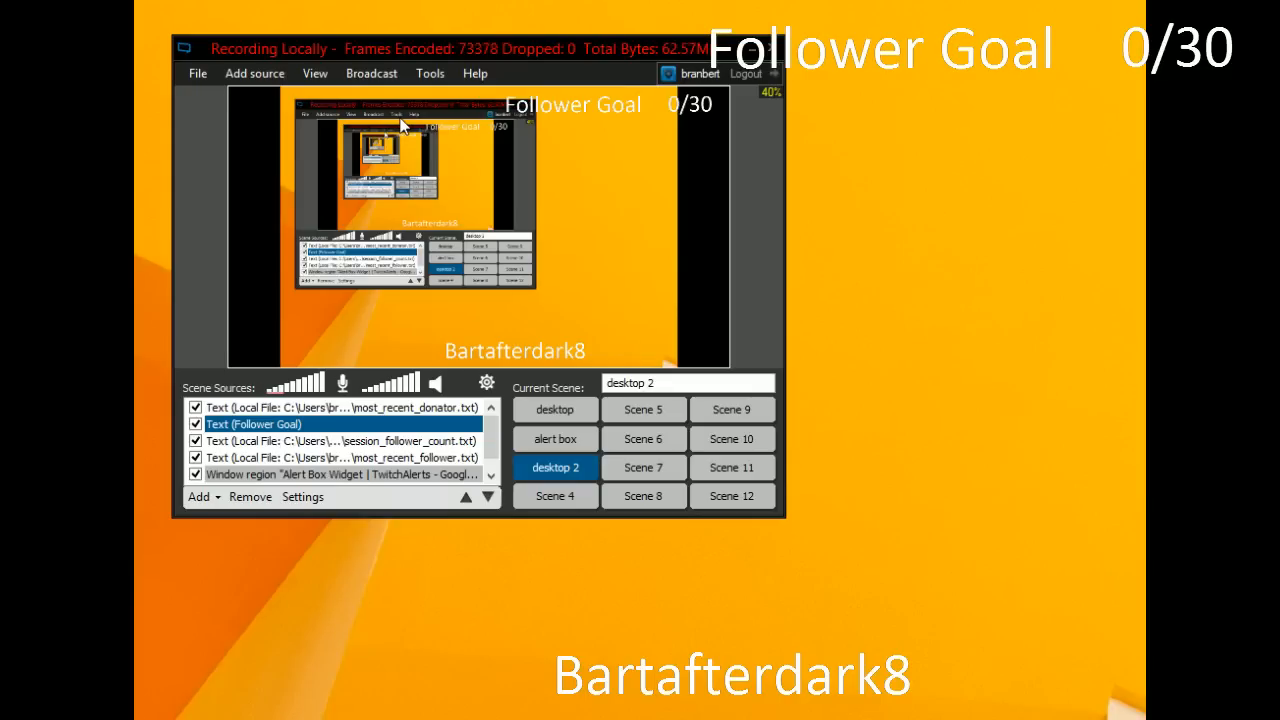
- Open the most recent follower text's properties and set its text to scroll horizontally, keeping the properties window clear of the text
right_click(455, 358)
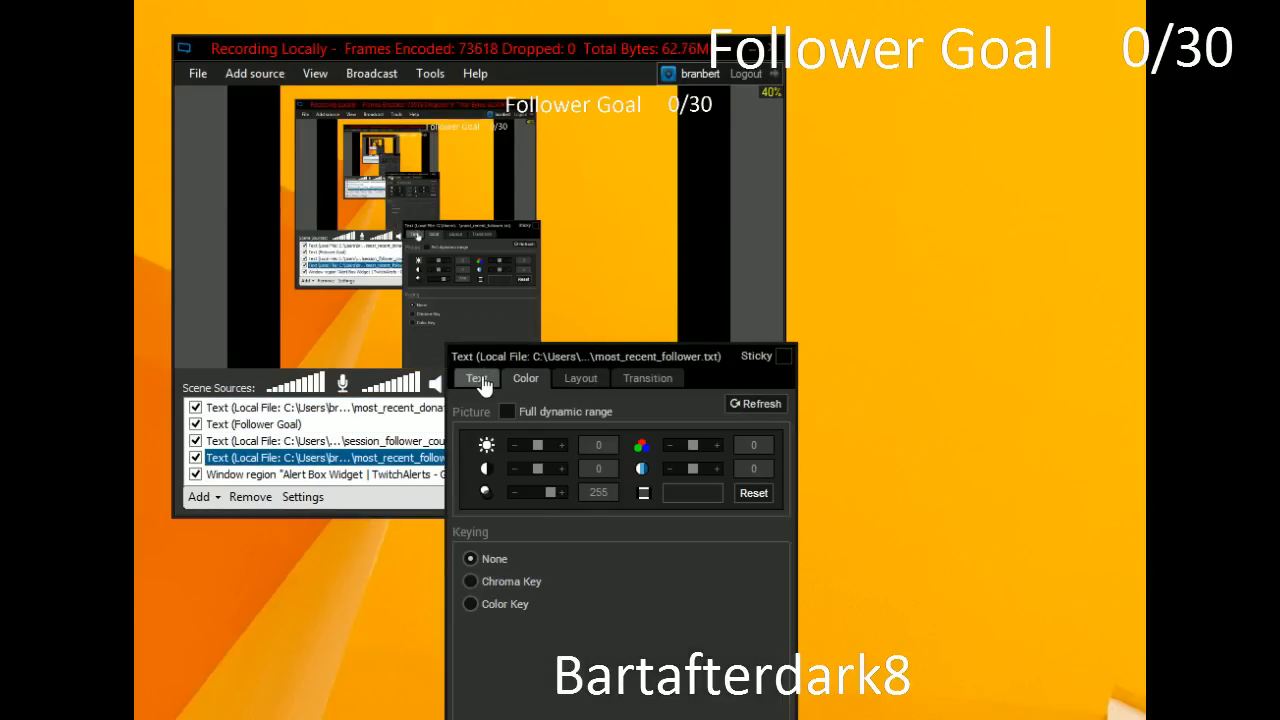
left_click(479, 379)
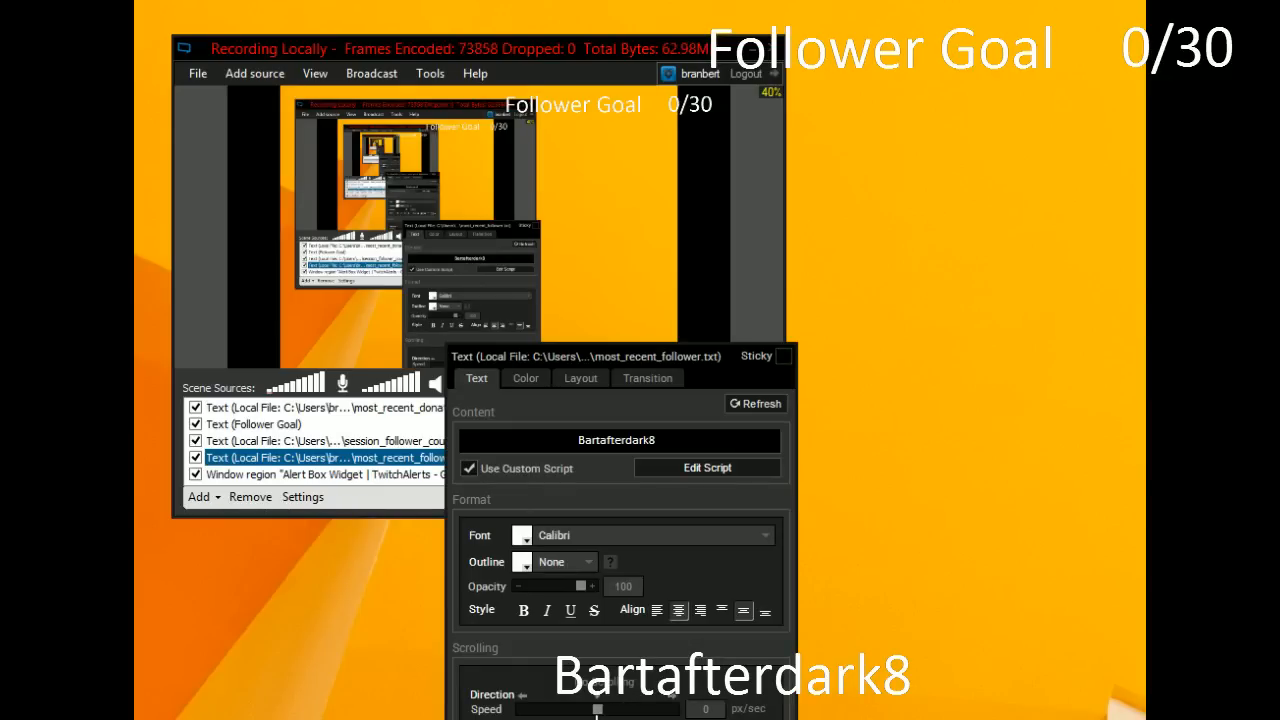
left_click_drag(610, 354, 605, 254)
left_click_drag(600, 615, 600, 612)
left_click_drag(648, 264, 808, 227)
left_click(554, 347)
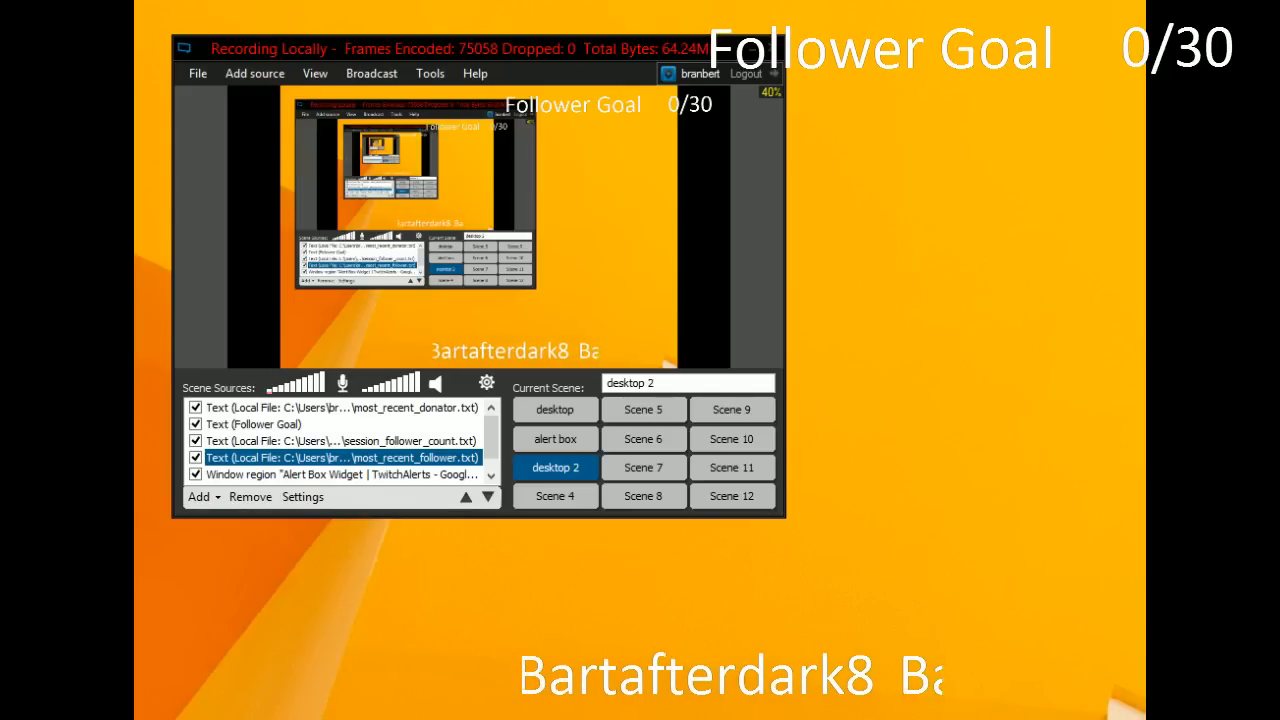
- Switch to the desktop scene and restart the session in the TwitchAlerts app, accepting the confirmation
left_click(556, 409)
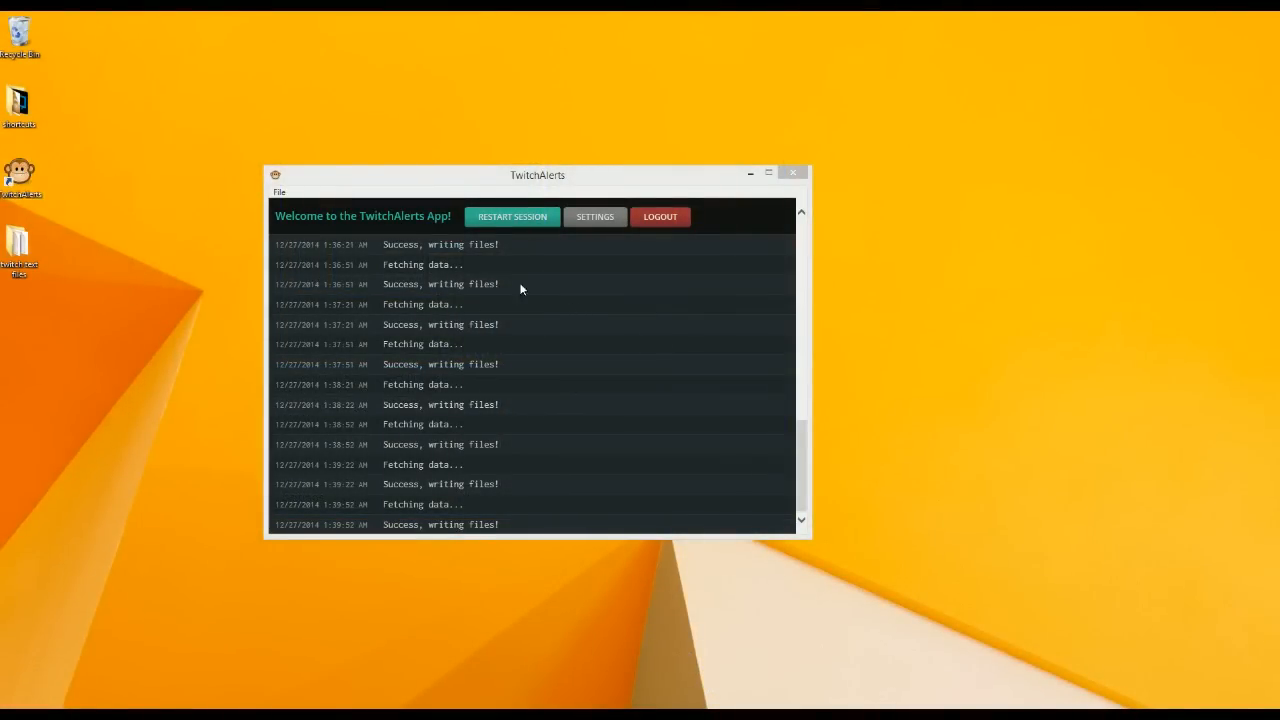
left_click(505, 222)
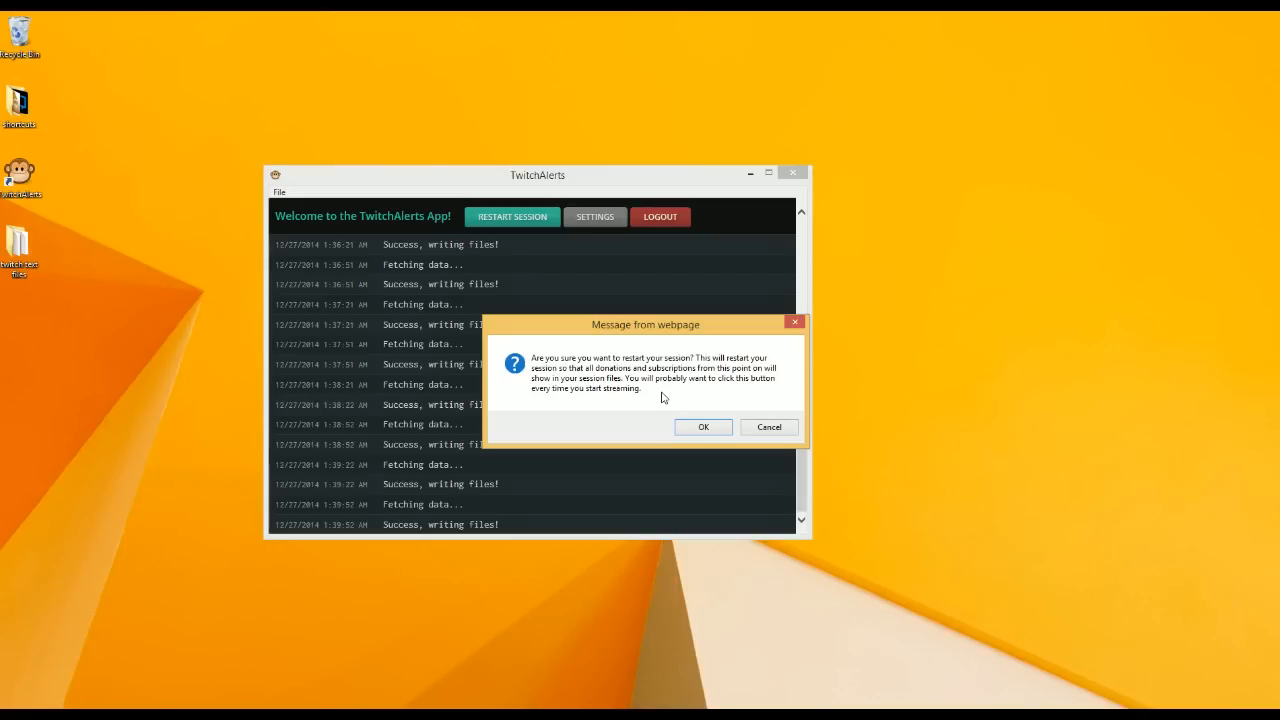
left_click(697, 429)
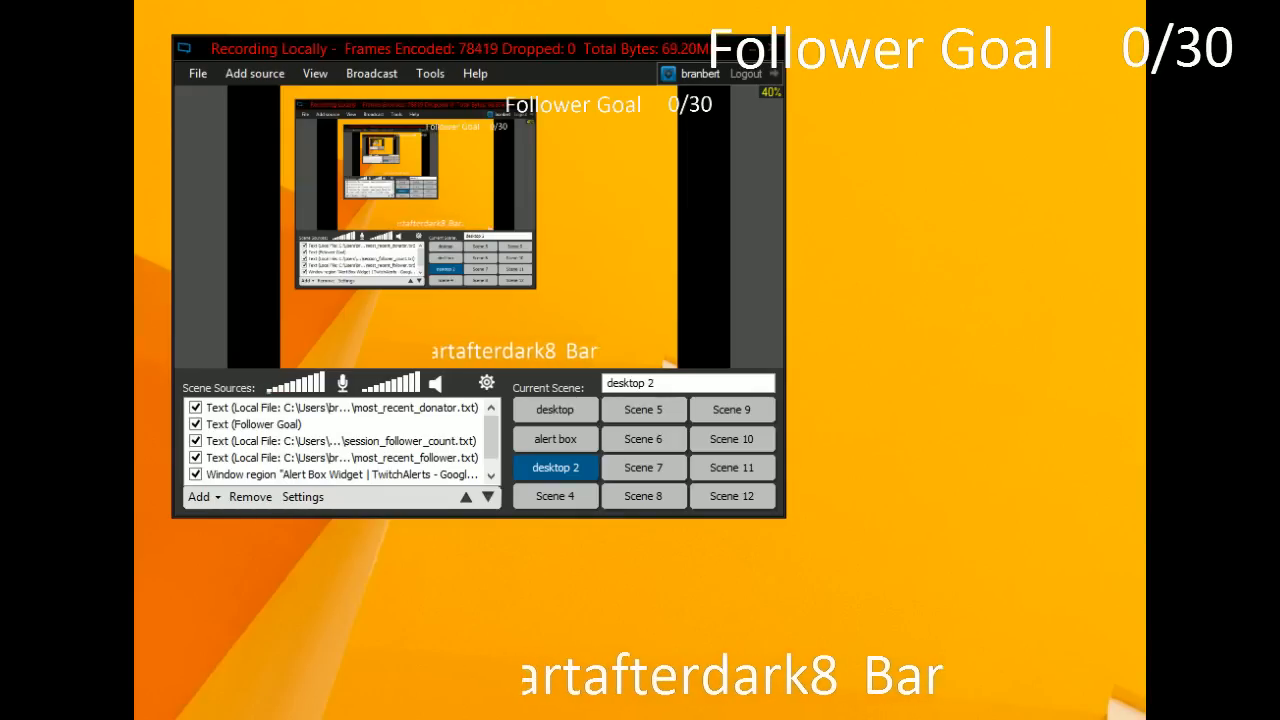
- Delete the scrolling most recent follower text source from the desktop 2 scene
left_click(482, 352)
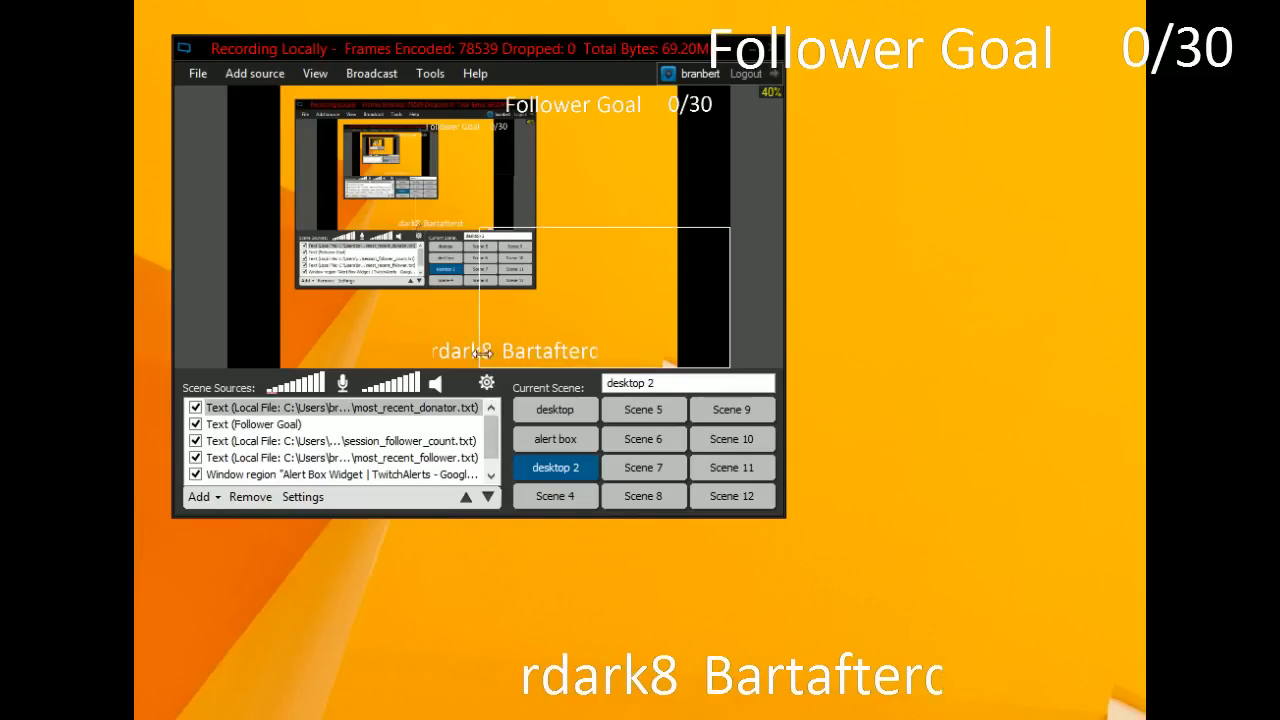
left_click(482, 352)
key("Delete")
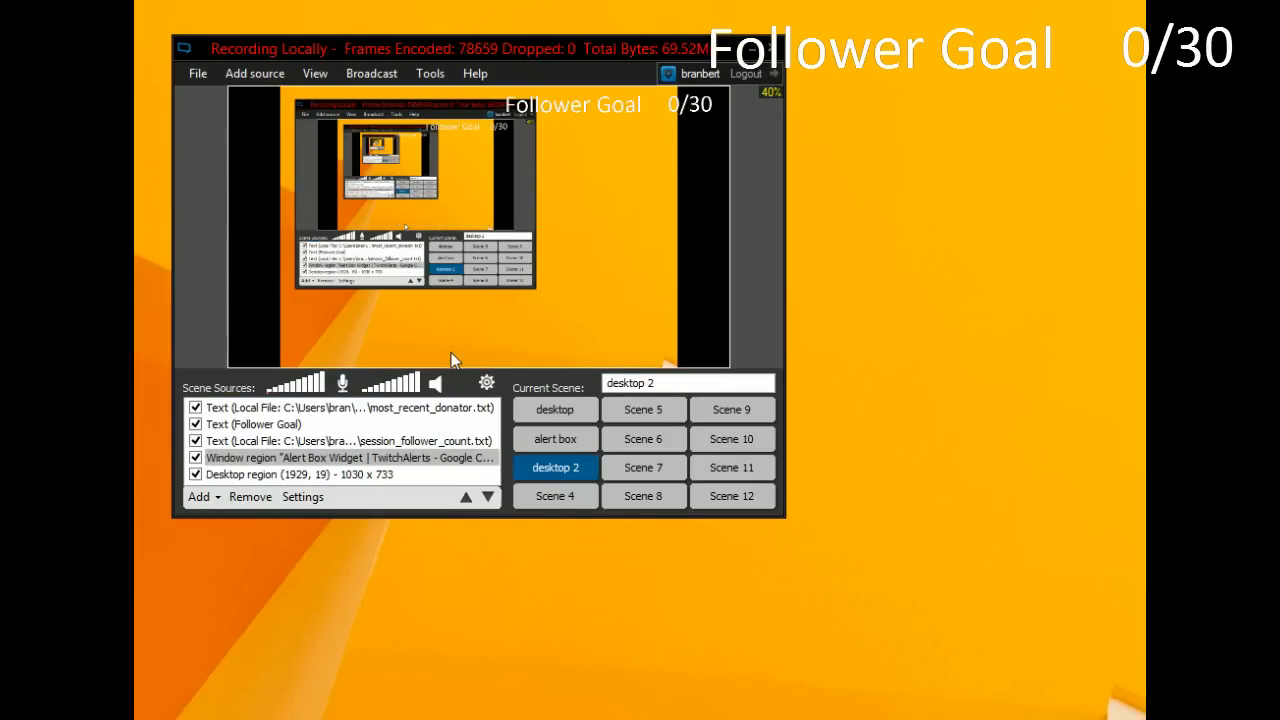